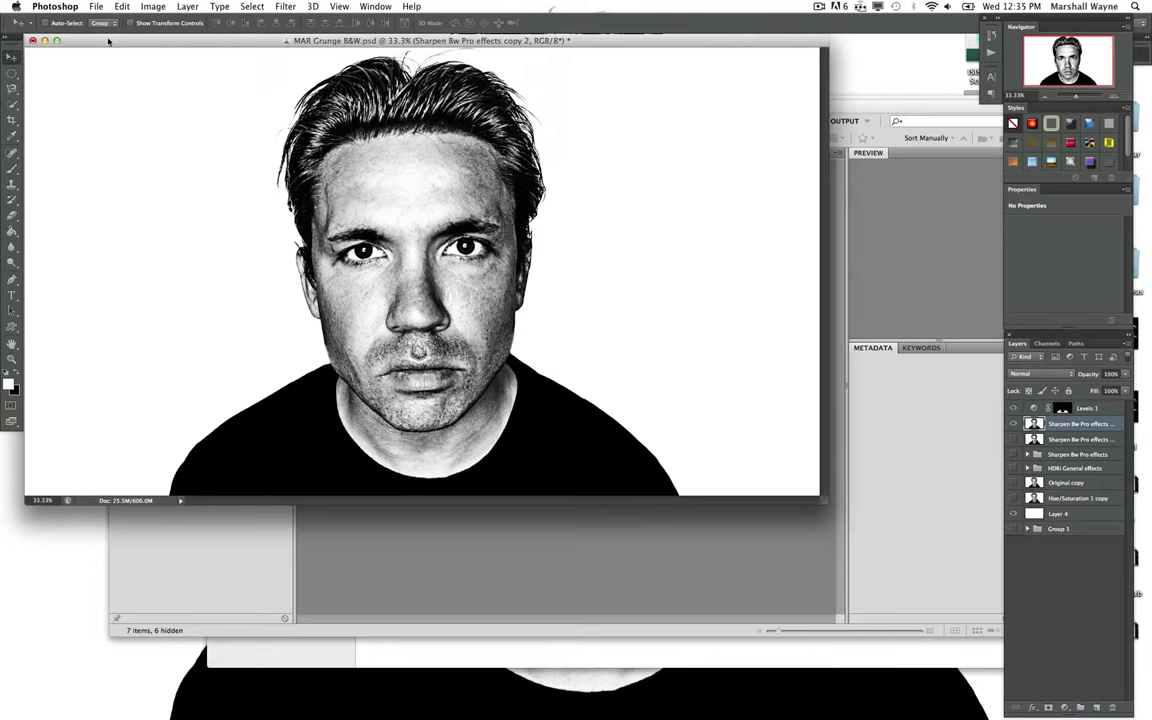
Step: Select all the raw thumbnails in Bridge's 20120725 folder and open them in Camera Raw
left_click_drag(108, 41, 145, 159)
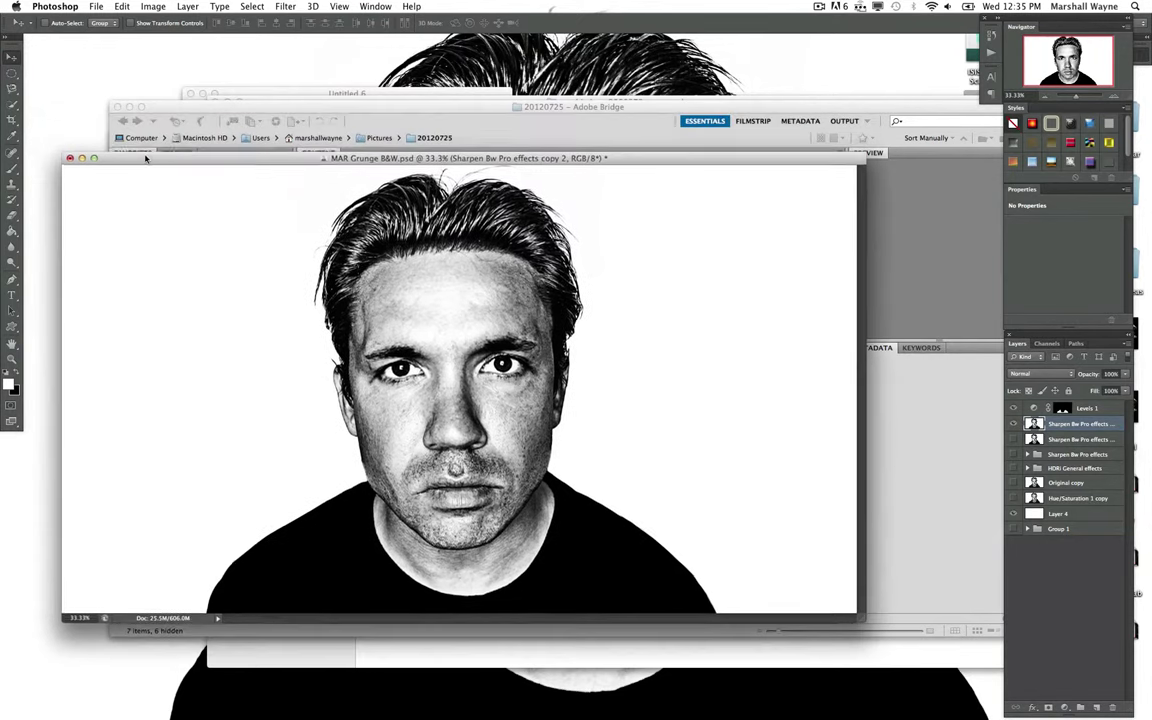
left_click(392, 121)
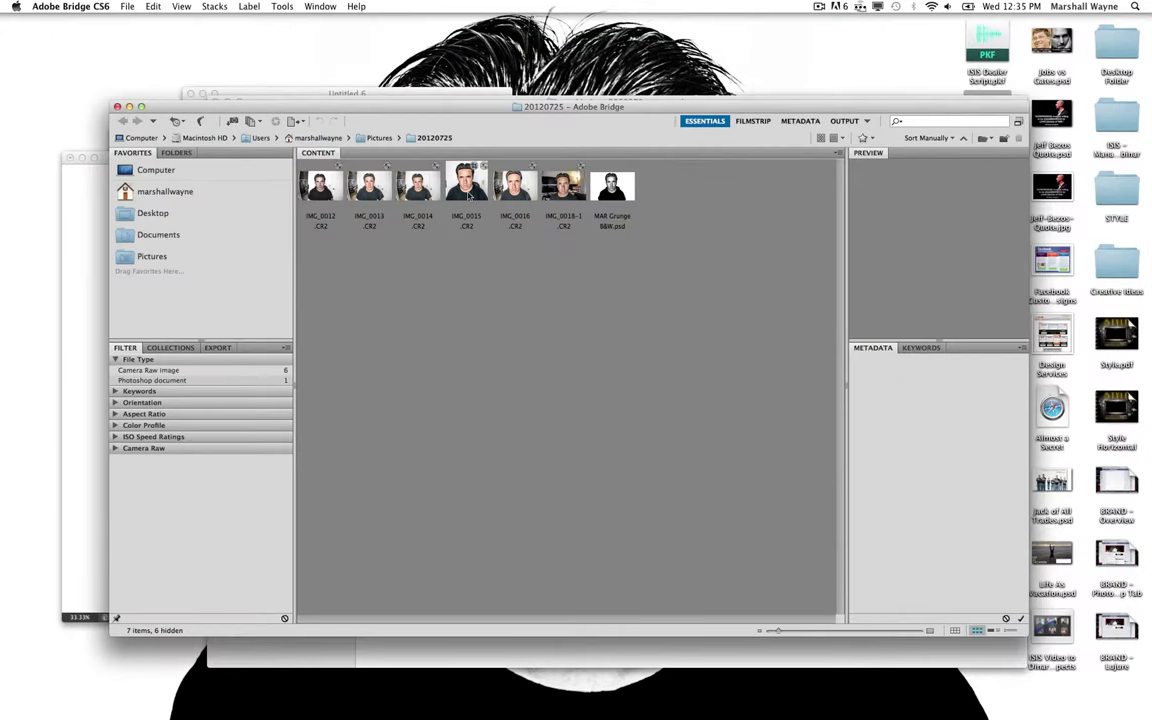
left_click_drag(323, 248, 630, 183)
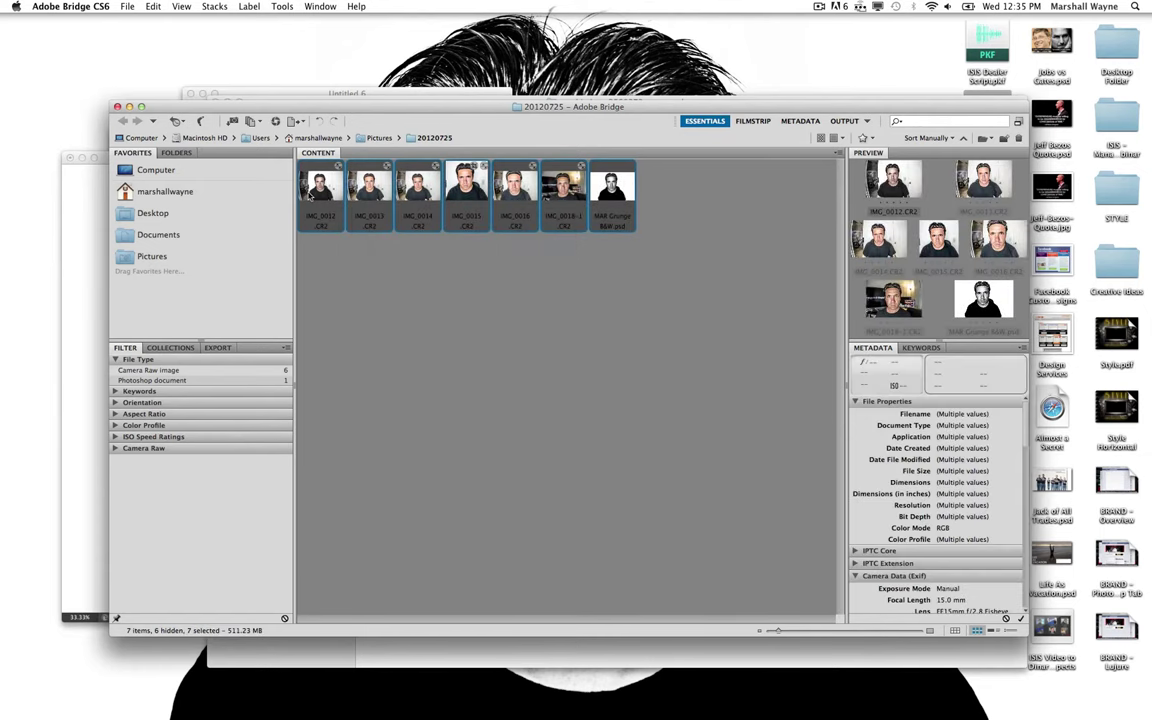
key("super+Tab")
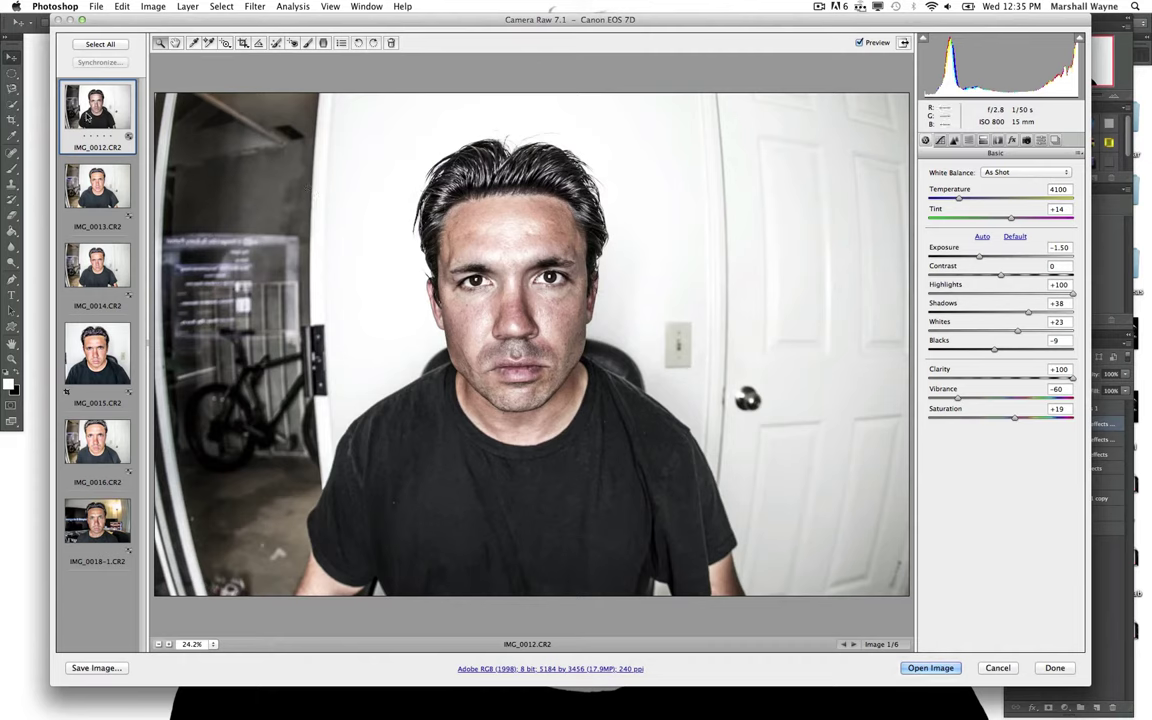
Step: Reset the raw portrait's basic settings to default and bring Vibrance back to about zero
mouse_move(340, 18)
left_mouse_down()
mouse_move(378, 50)
mouse_move(849, 33)
mouse_move(871, 77)
left_mouse_up()
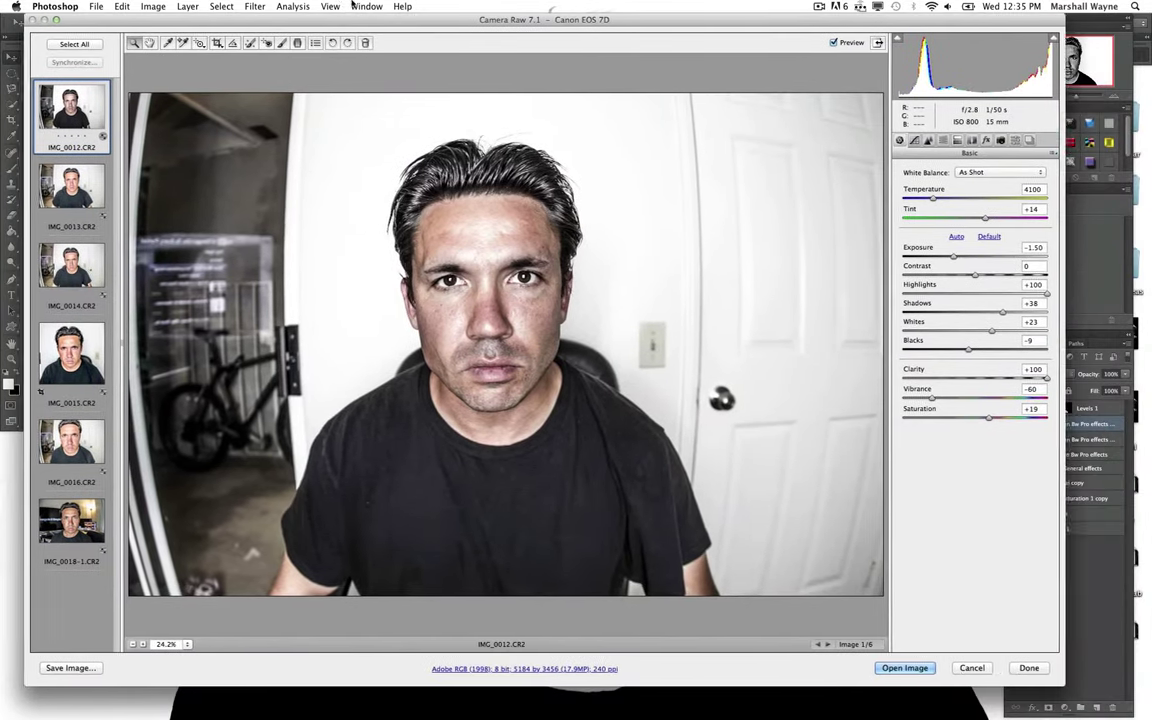
left_click_drag(871, 77, 360, 7)
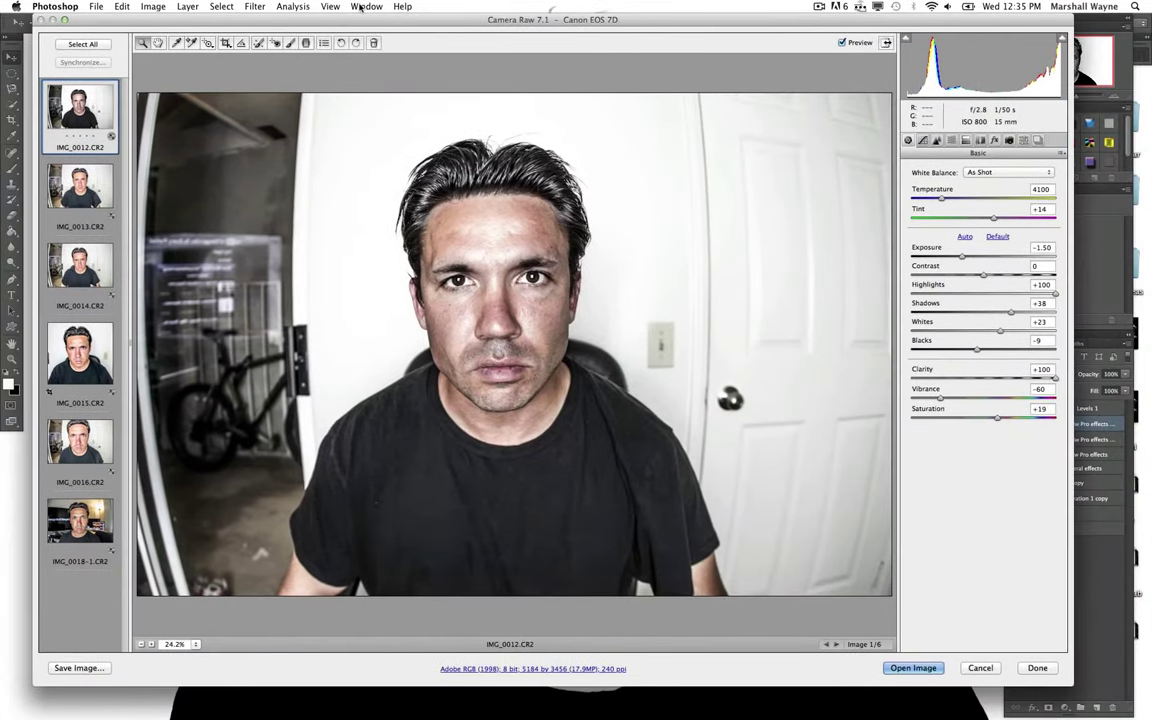
left_click(991, 240)
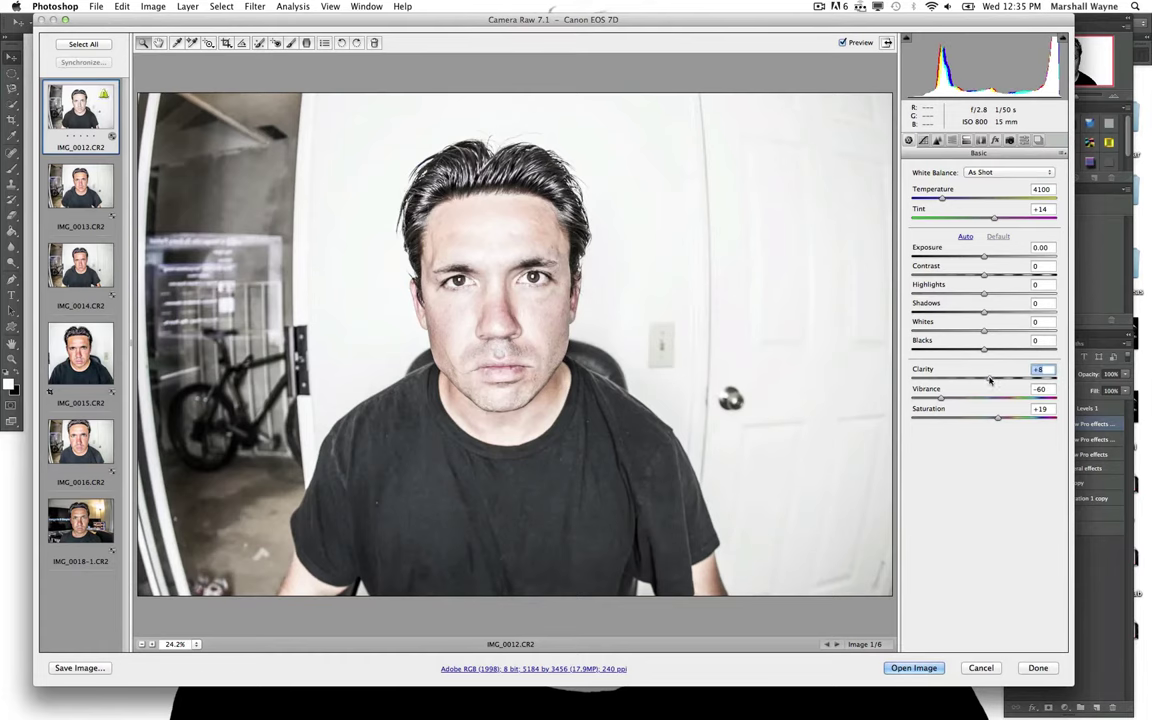
left_click(990, 377)
mouse_move(949, 399)
left_mouse_down()
mouse_move(988, 400)
mouse_move(985, 379)
mouse_move(985, 418)
left_mouse_up()
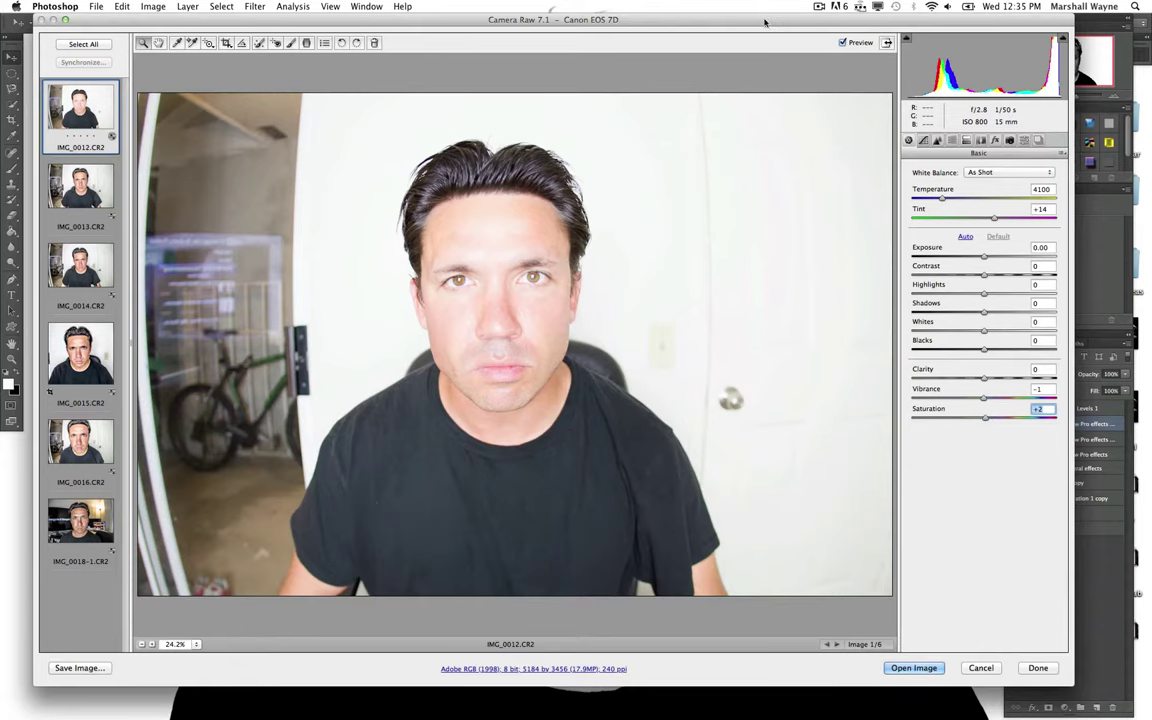
Step: Apply Auto tone and set Clarity to +100, previewing at 25%
left_click_drag(769, 14, 896, 347)
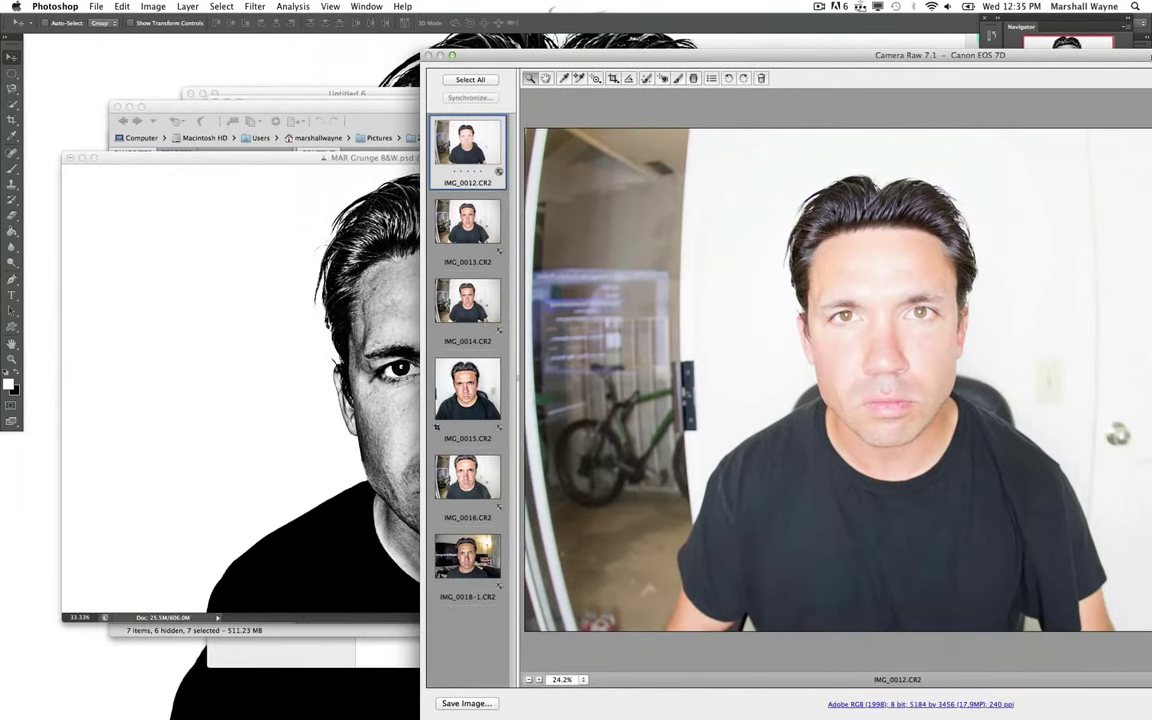
mouse_move(896, 347)
left_mouse_down()
mouse_move(1150, 60)
mouse_move(1150, 76)
left_mouse_up()
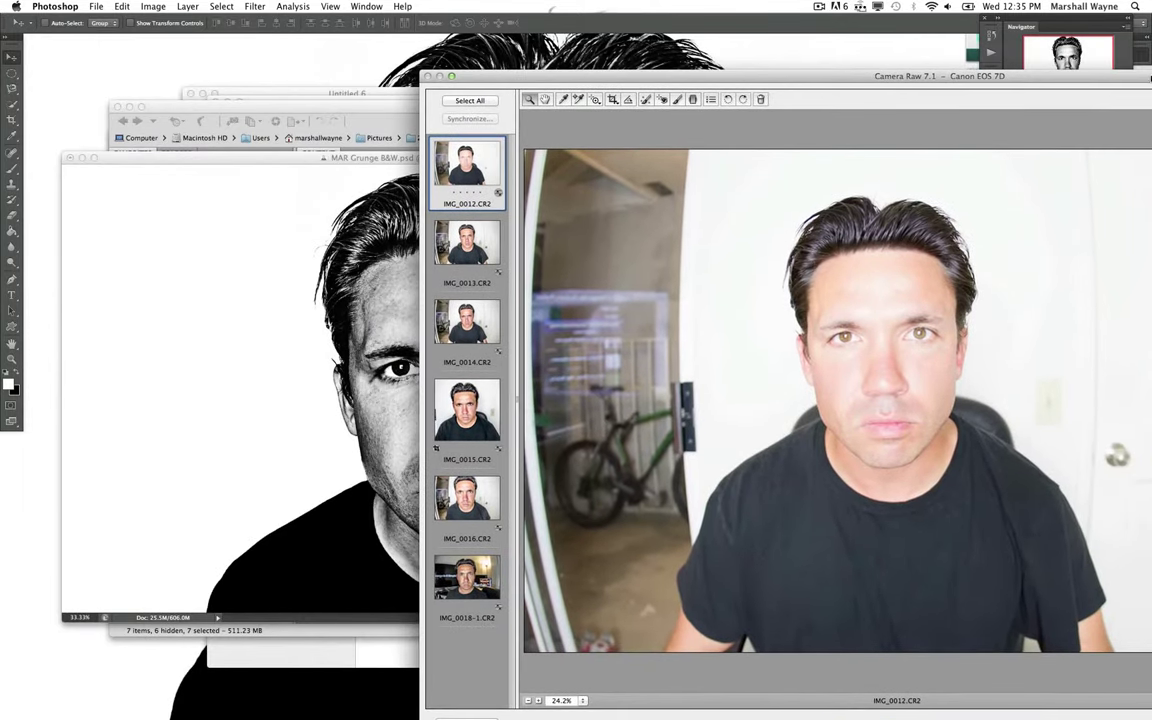
mouse_move(1037, 82)
left_mouse_down()
mouse_move(1147, 76)
mouse_move(1093, 82)
mouse_move(1103, 84)
mouse_move(639, 5)
left_mouse_up()
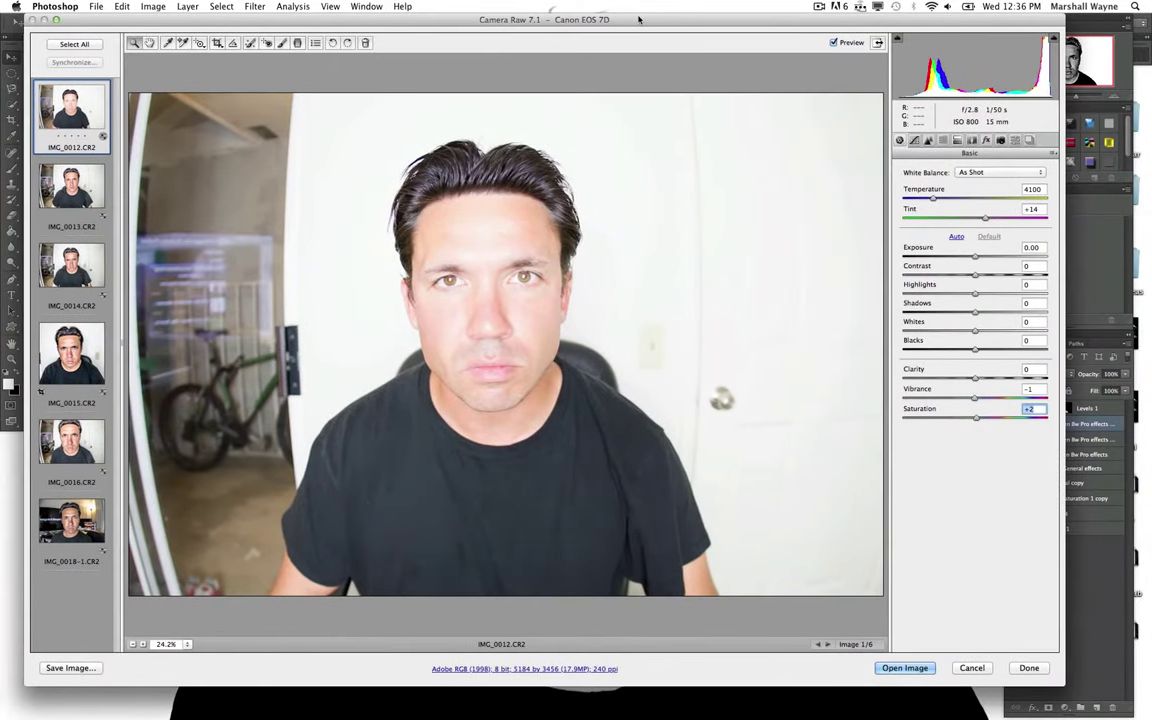
left_click(957, 236)
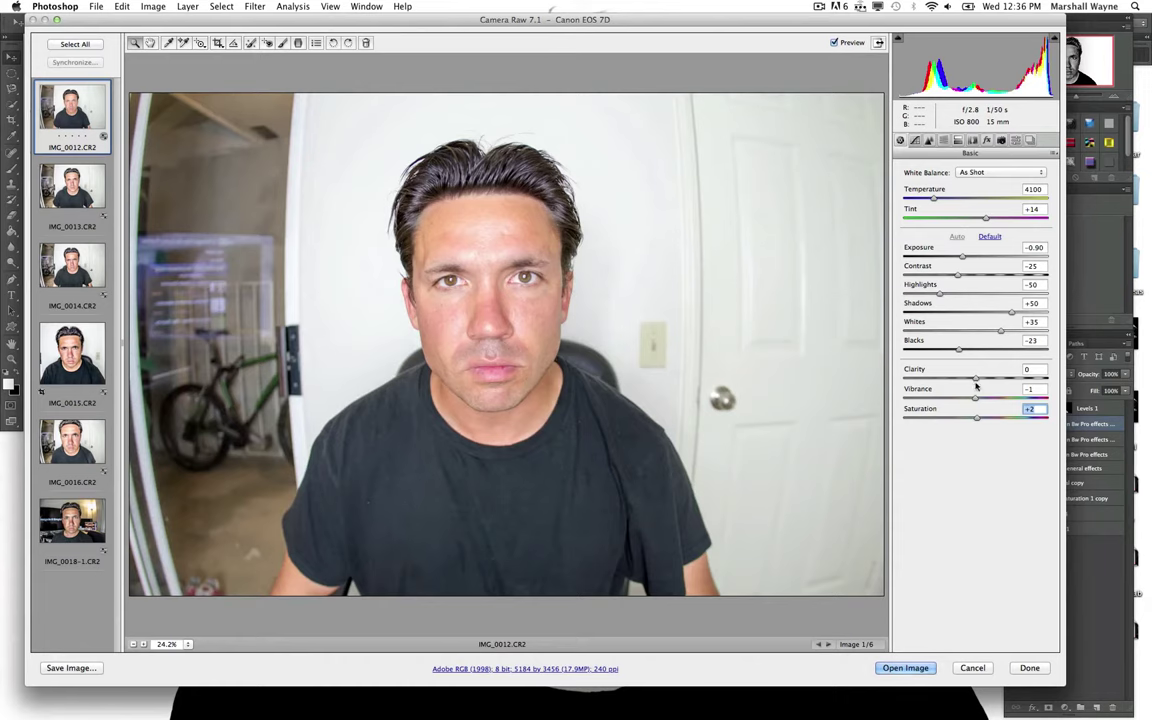
left_click(1035, 369)
type("100")
key("Return")
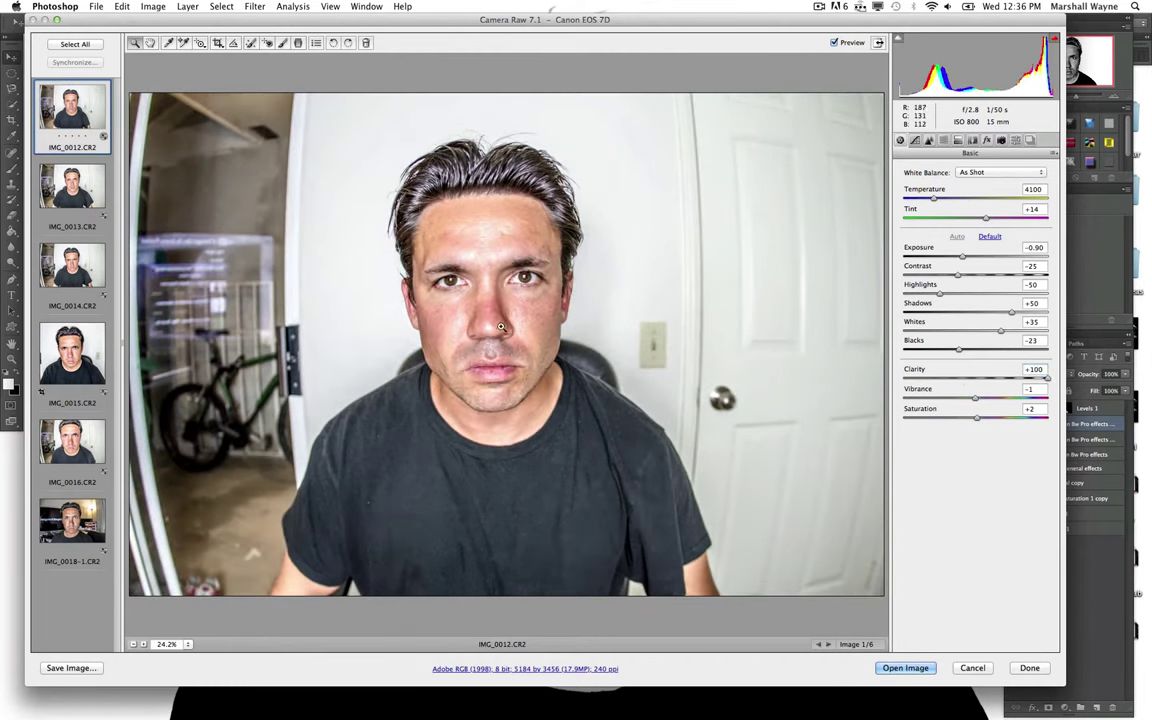
left_click(420, 275)
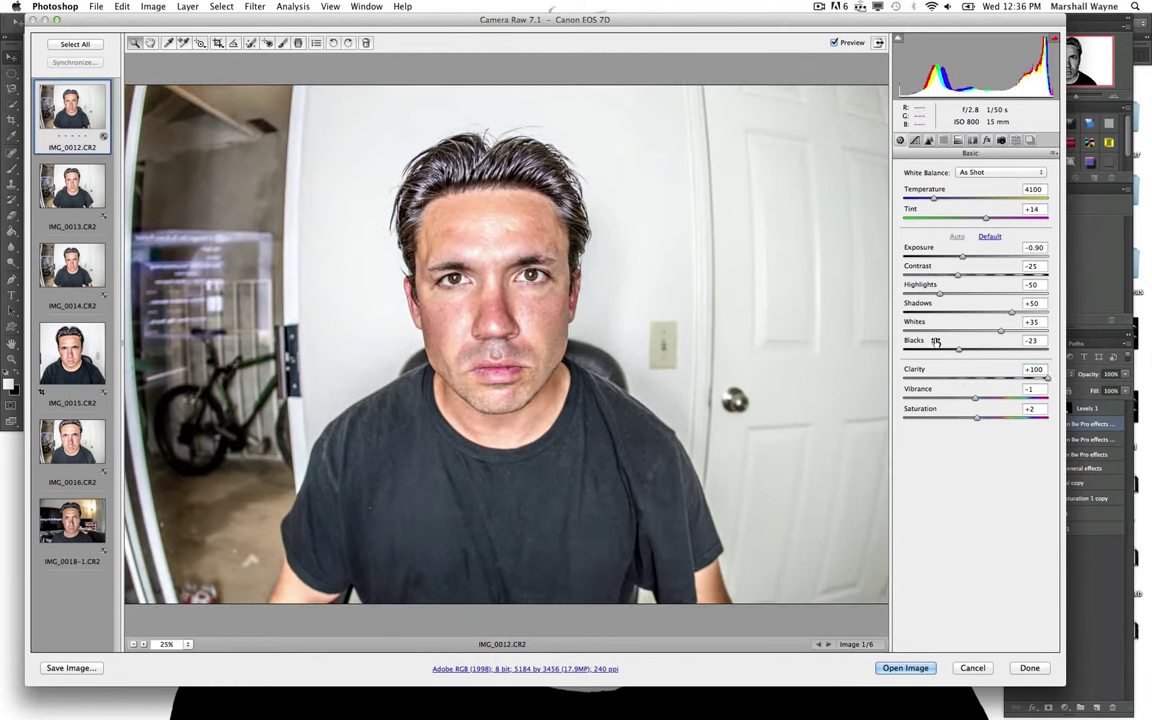
Step: Open the adjusted raw as a Photoshop document and inspect the skin at 100%
key("Return")
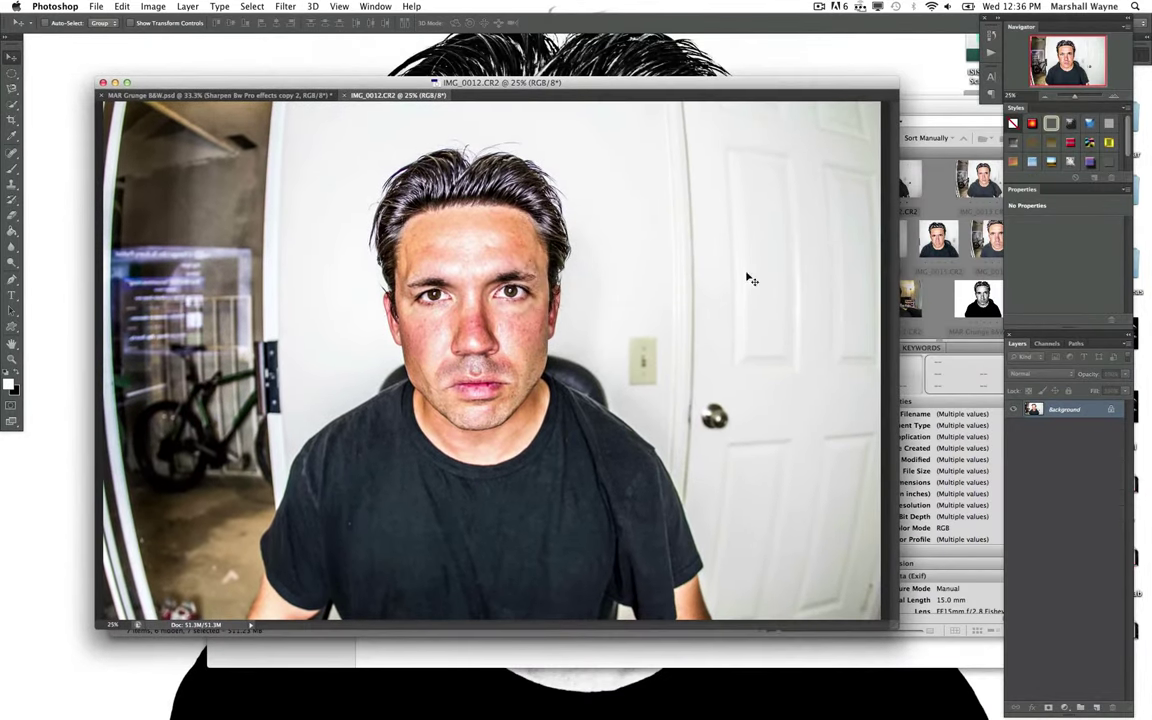
key("super+1")
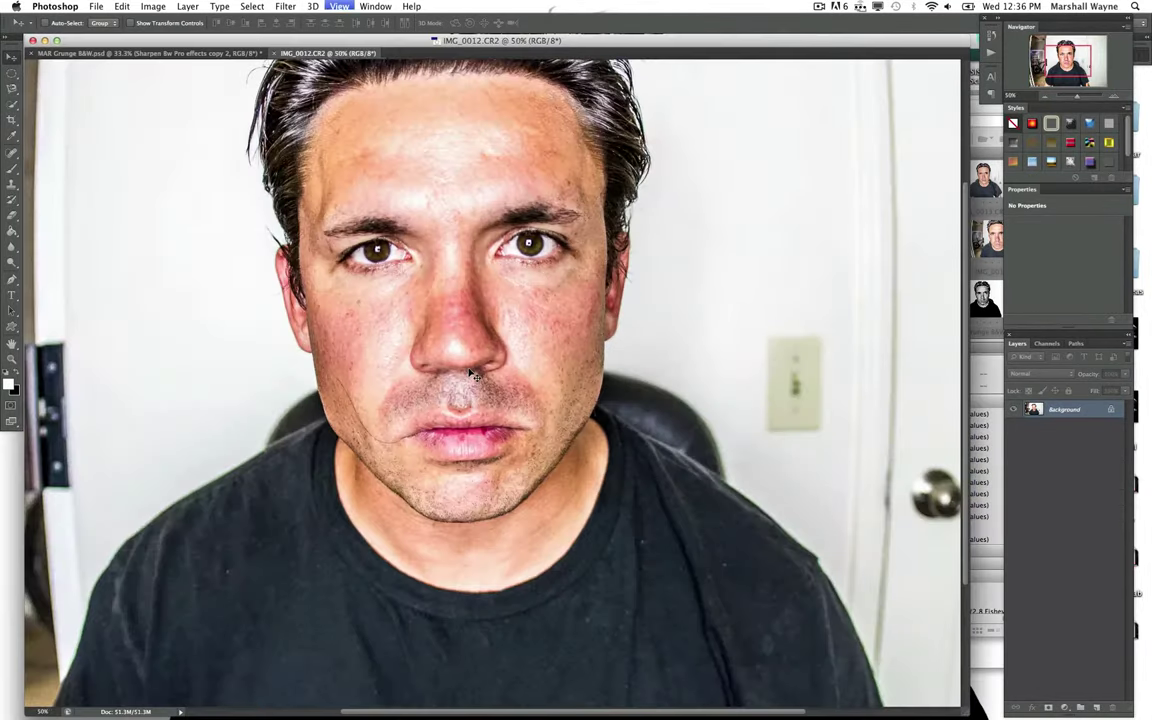
scroll(470, 375, "left", 5)
scroll(470, 375, "down", 3)
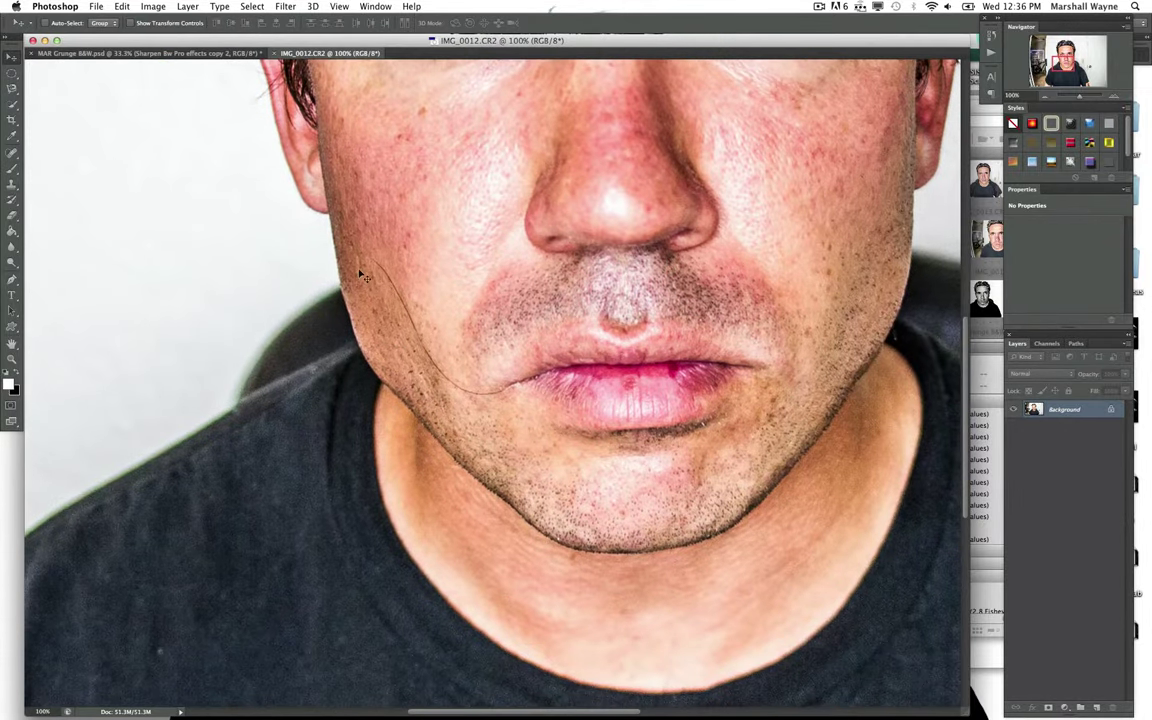
scroll(386, 286, "up", 5)
scroll(386, 286, "right", 2)
scroll(426, 318, "up", 2)
scroll(426, 318, "left", 3)
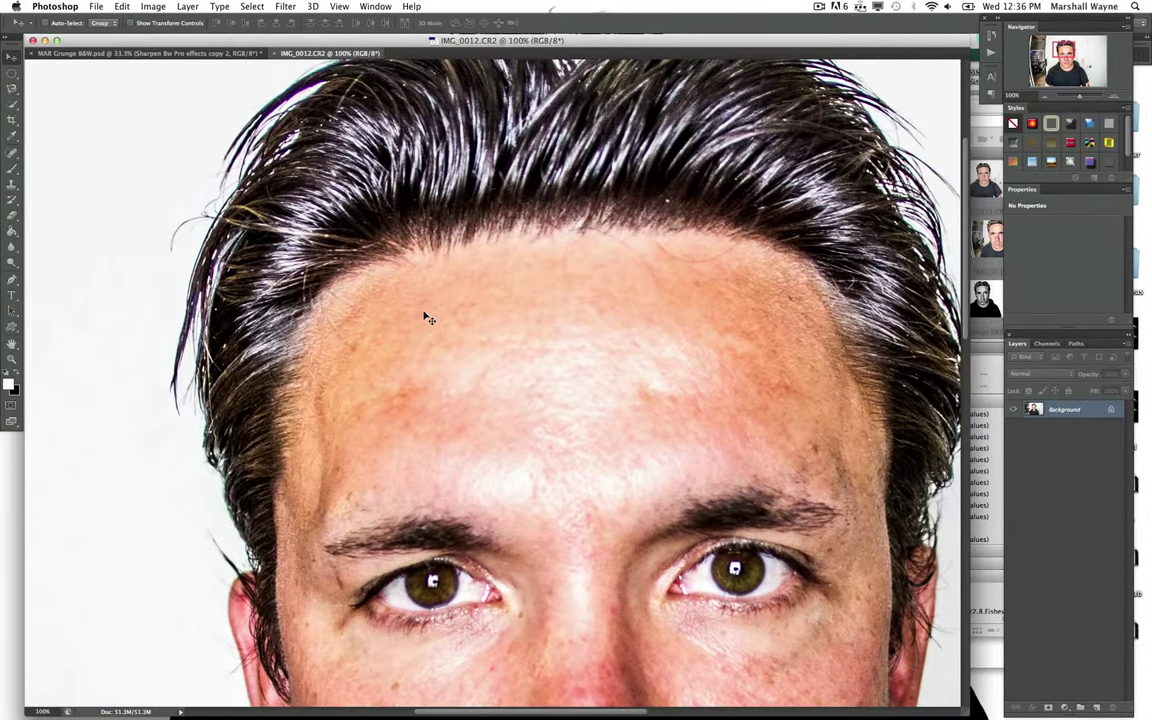
scroll(426, 318, "down", 10)
scroll(426, 318, "up", 3)
scroll(426, 318, "right", 1)
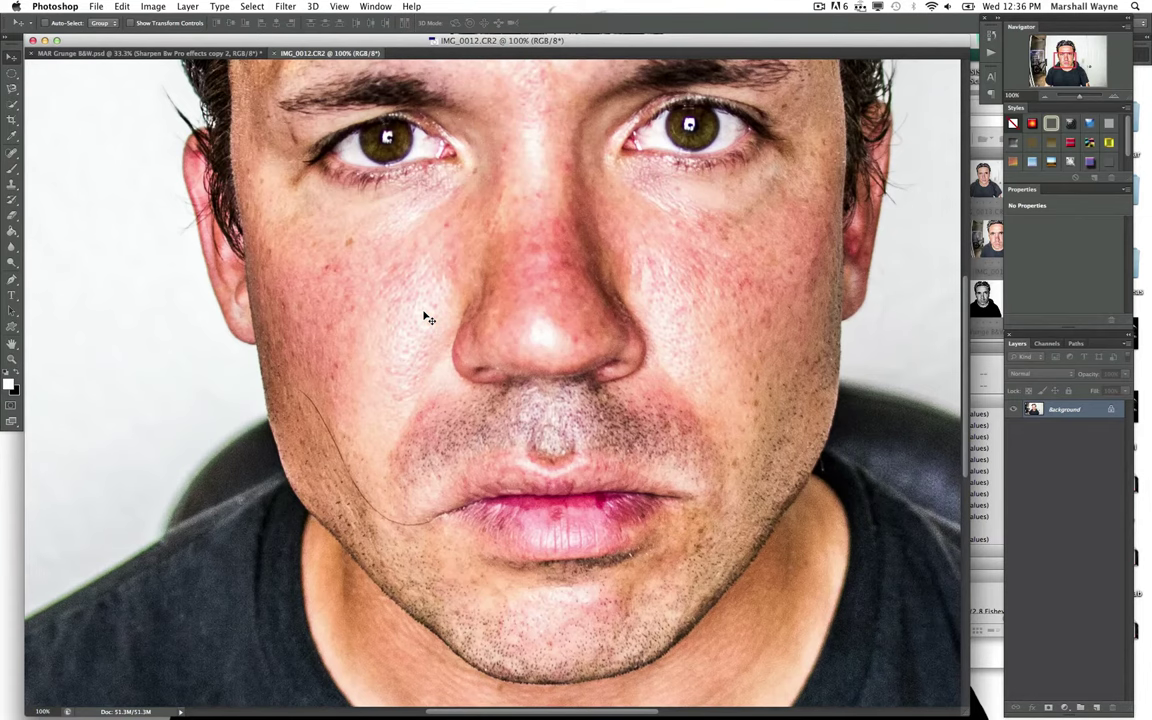
scroll(426, 318, "up", 5)
scroll(426, 318, "down", 6)
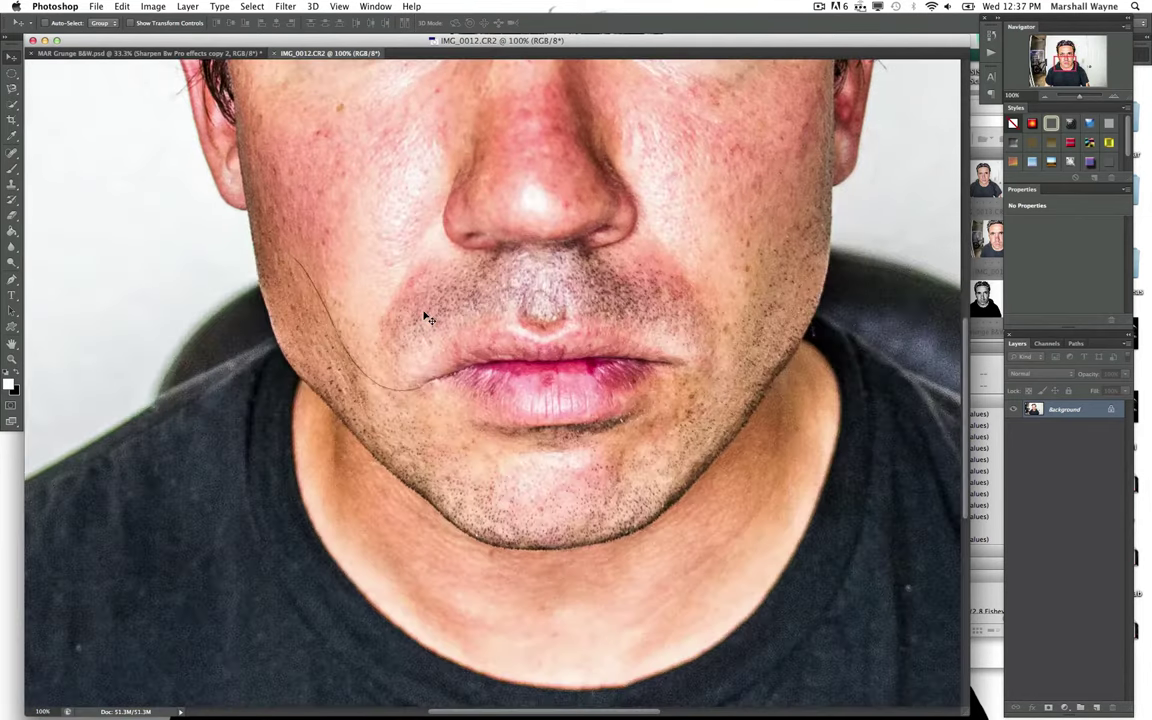
scroll(426, 318, "right", 2)
scroll(427, 318, "up", 2)
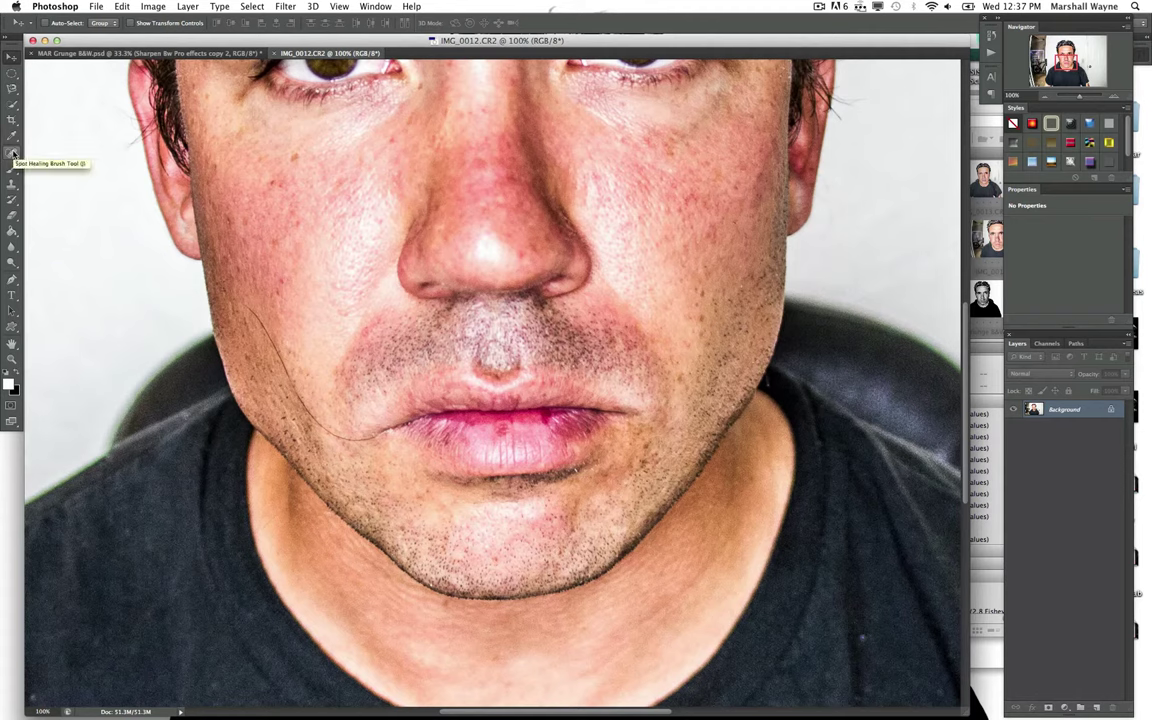
Step: Heal the stray hair across the cheek with a 17 px Spot Healing Brush
left_click(13, 153)
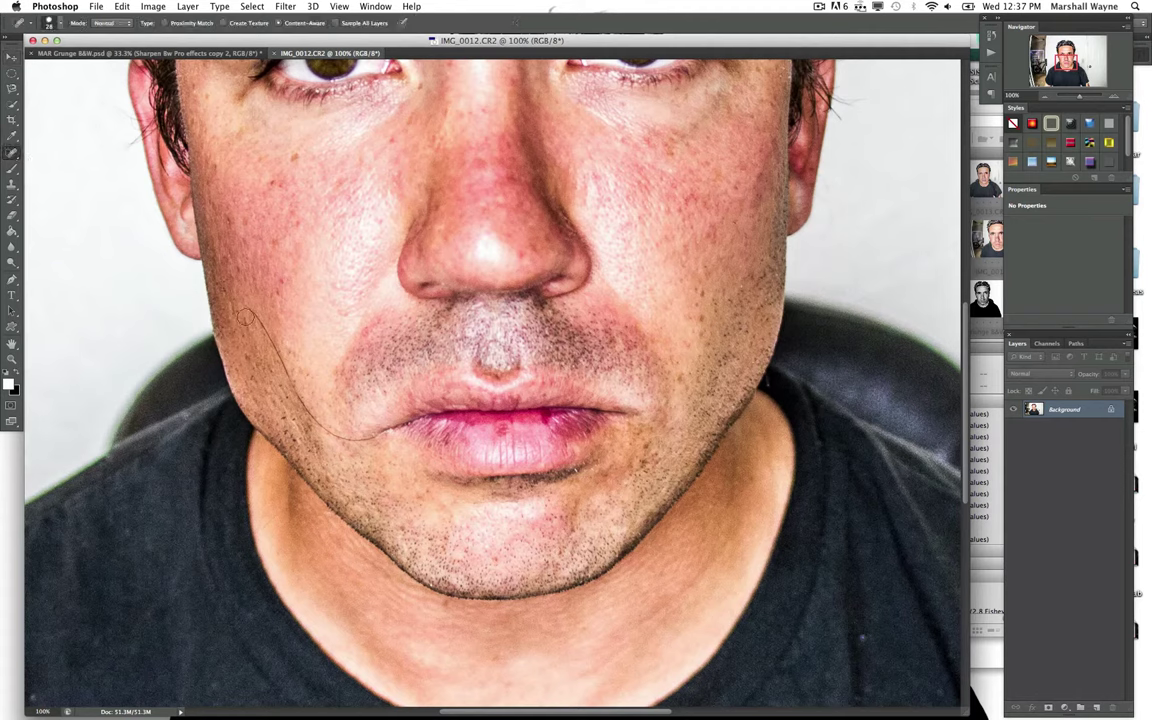
left_click(64, 24)
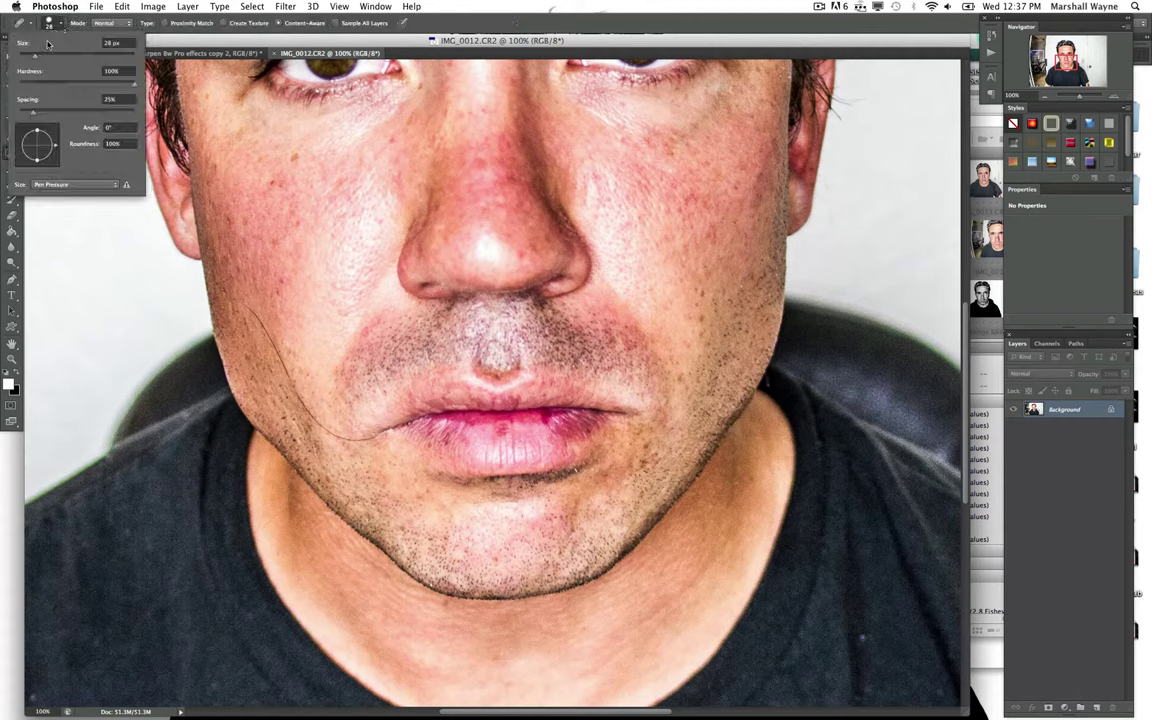
left_click_drag(31, 53, 28, 55)
left_click(238, 298)
mouse_move(241, 301)
left_mouse_down()
mouse_move(325, 427)
mouse_move(377, 435)
left_mouse_up()
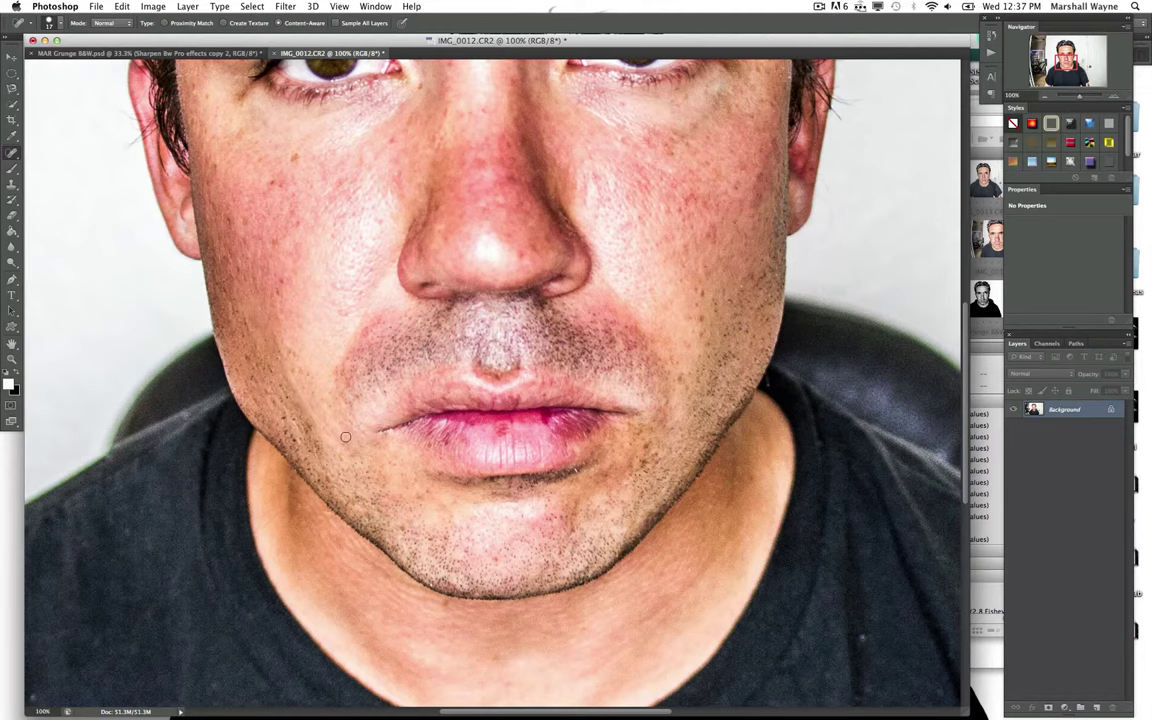
Step: In MAR Grunge B&W, hide the effect layers, Layer 4, Layer 3 copy, Layer 3 and Curves 1
key("super+minus")
key("super+minus")
left_click(226, 54)
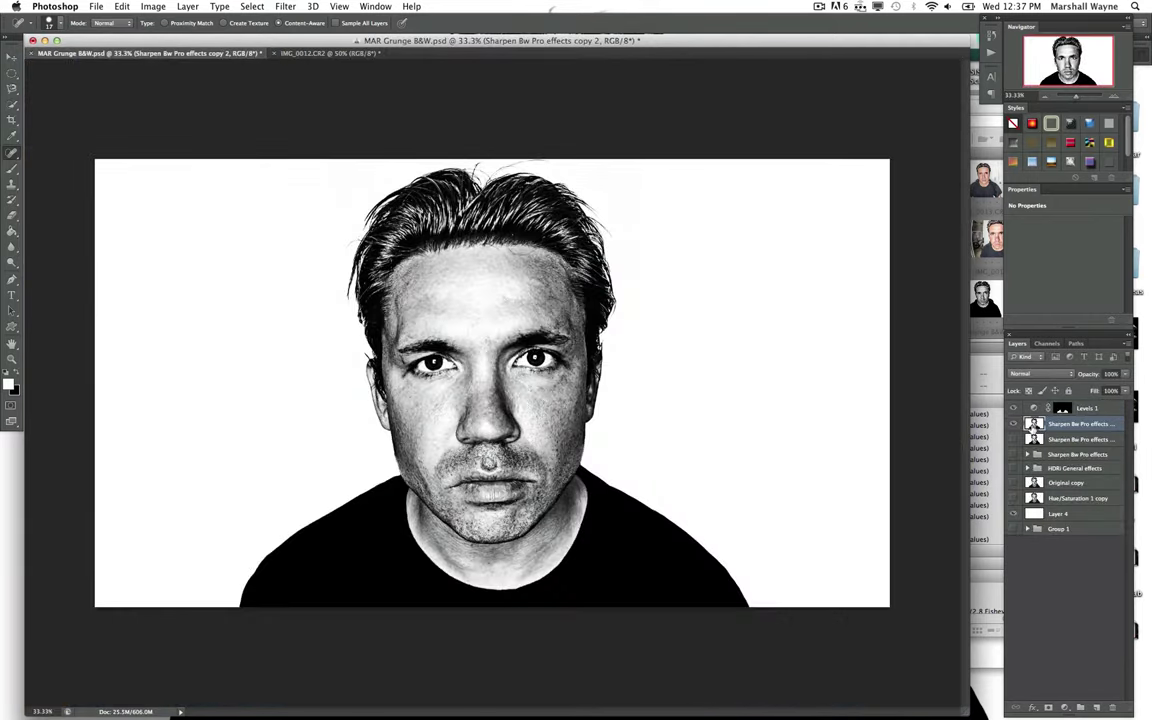
left_click(1013, 423)
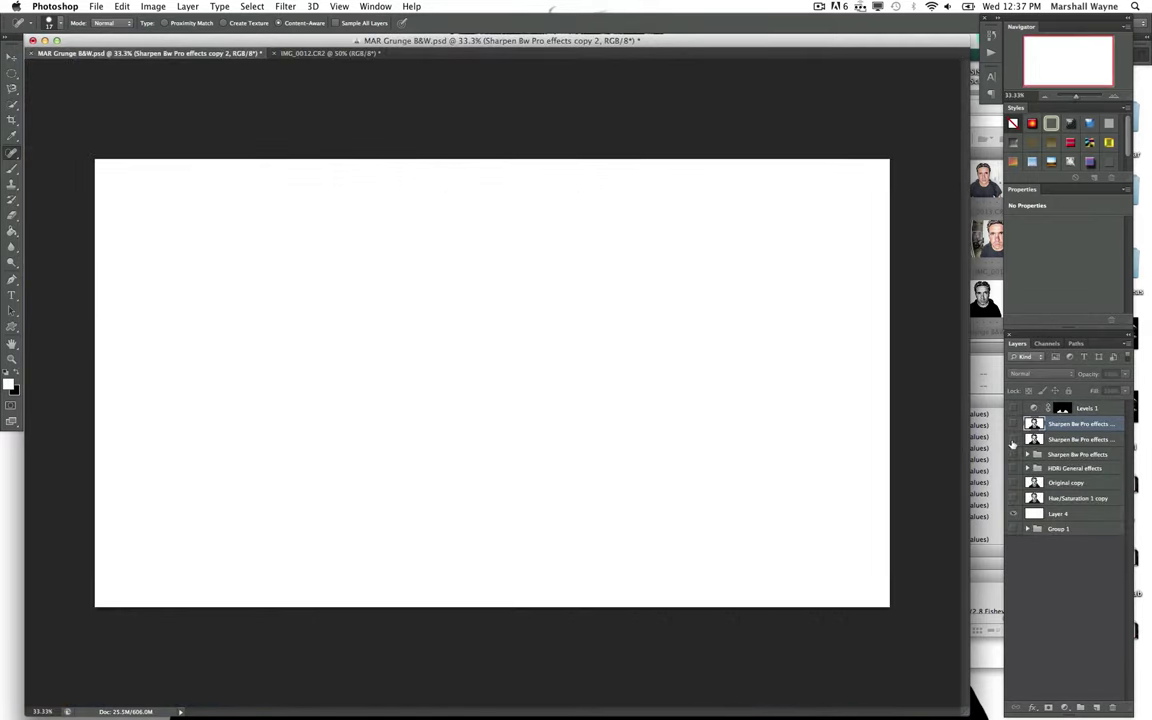
left_click(1013, 513)
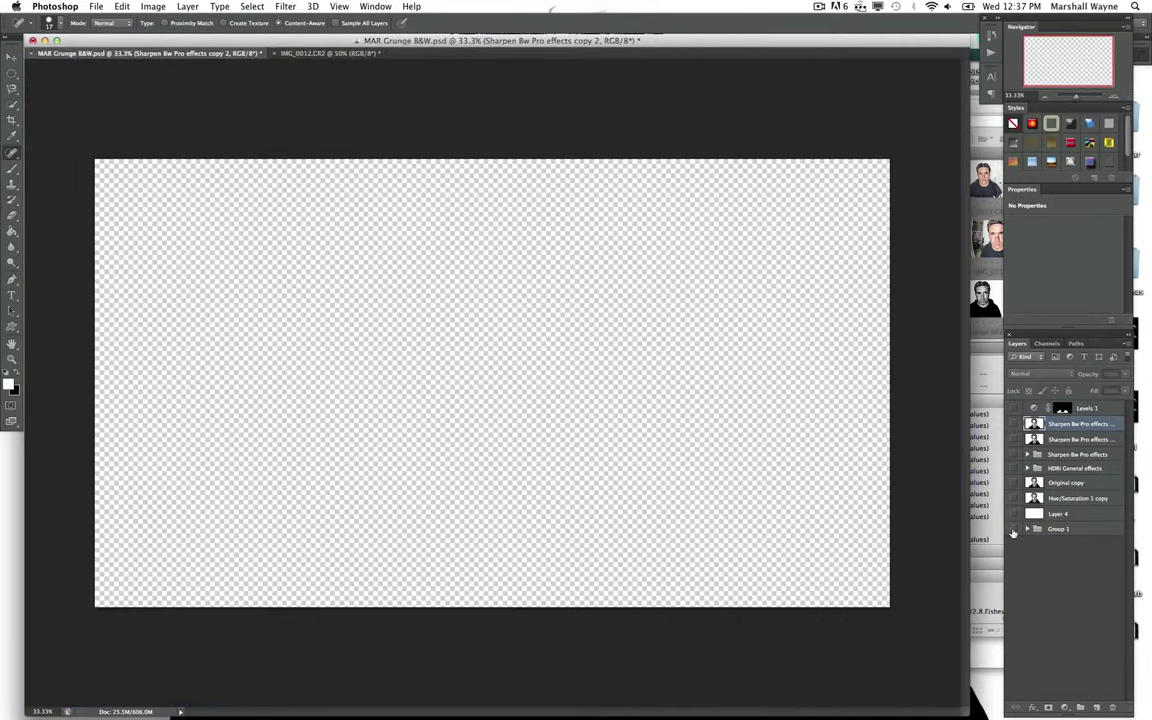
left_click(1027, 528)
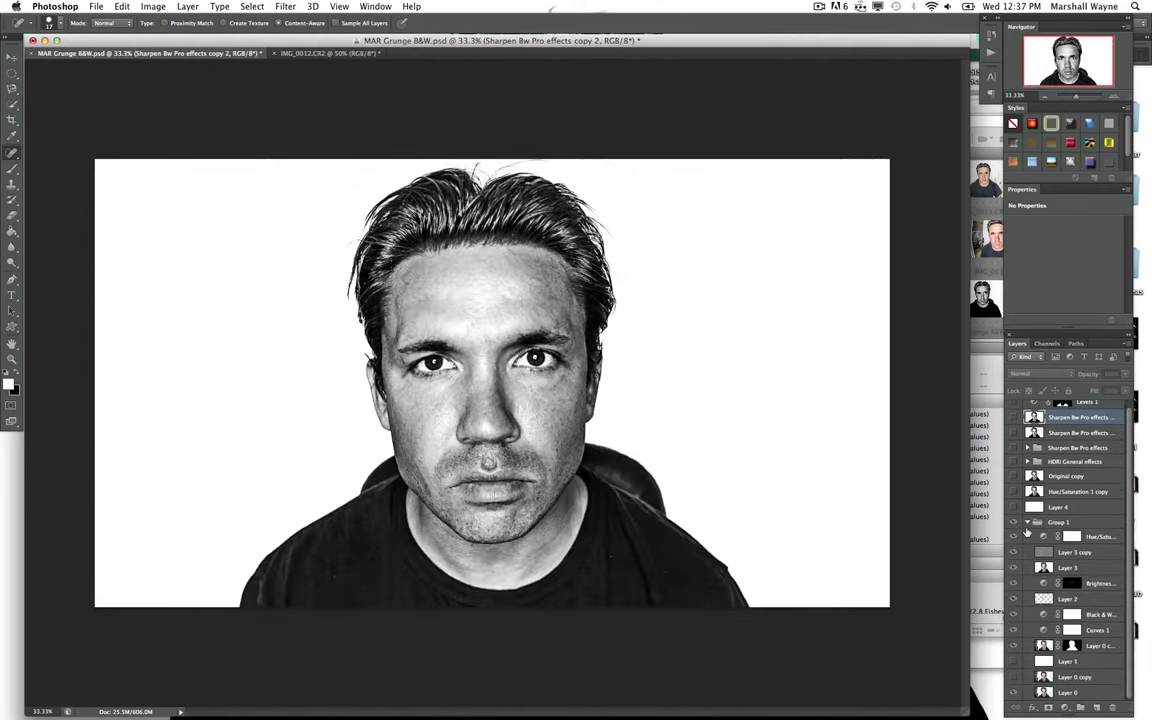
left_click(1013, 552)
left_click(1013, 567)
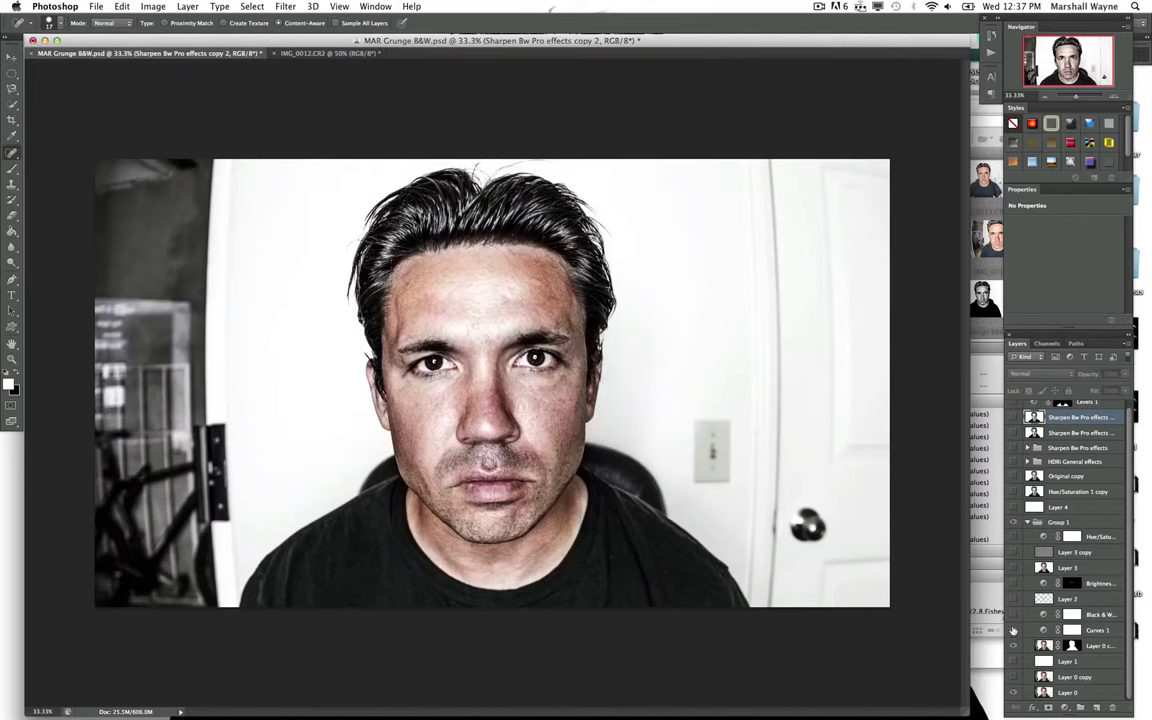
left_click(1013, 630)
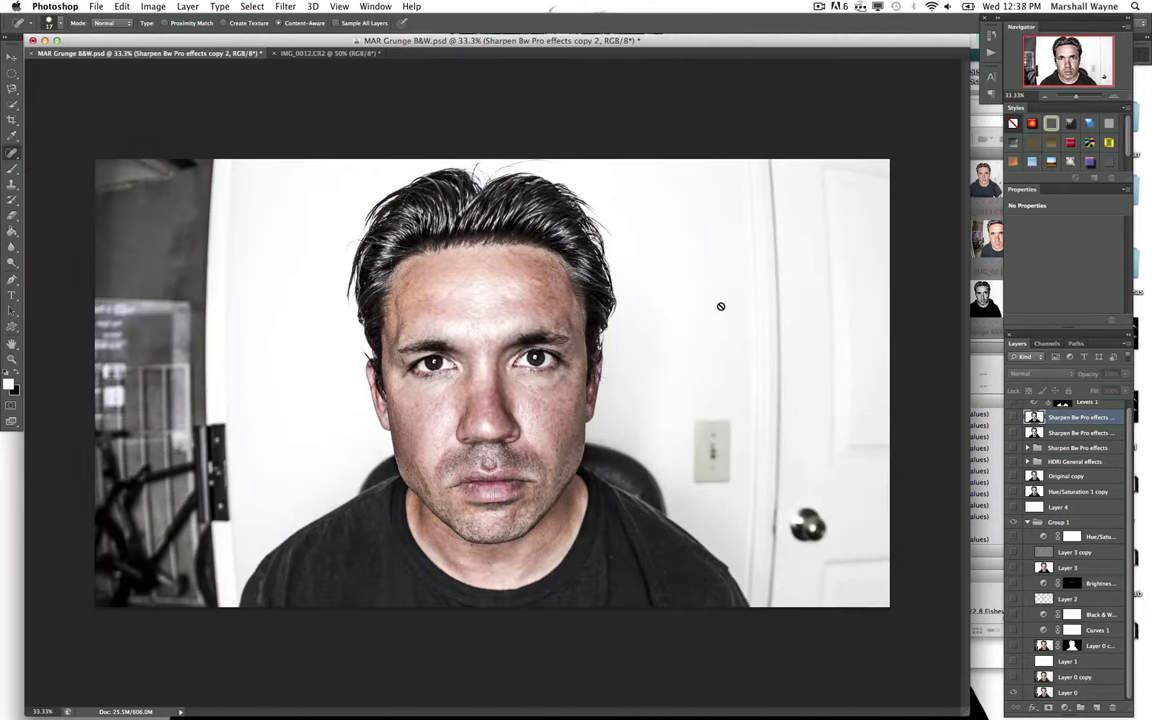
Step: Compare the grunge document against IMG_0012.CR2, ending on the colour photo
left_click(348, 54)
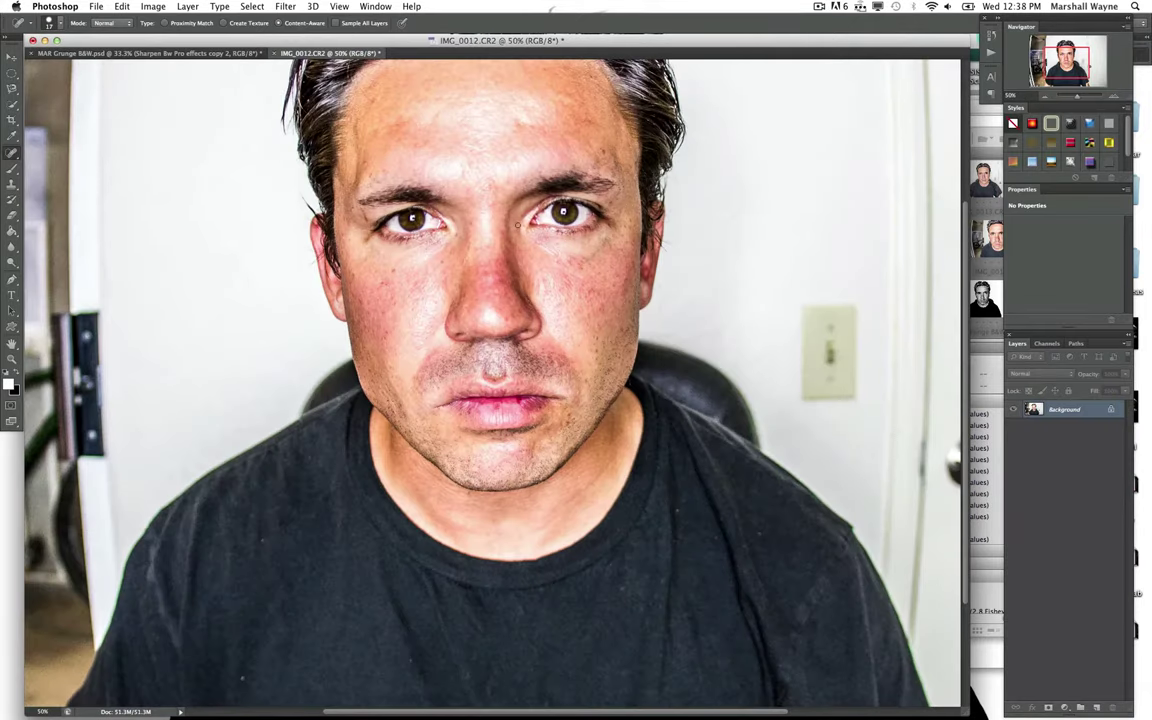
left_click(178, 52)
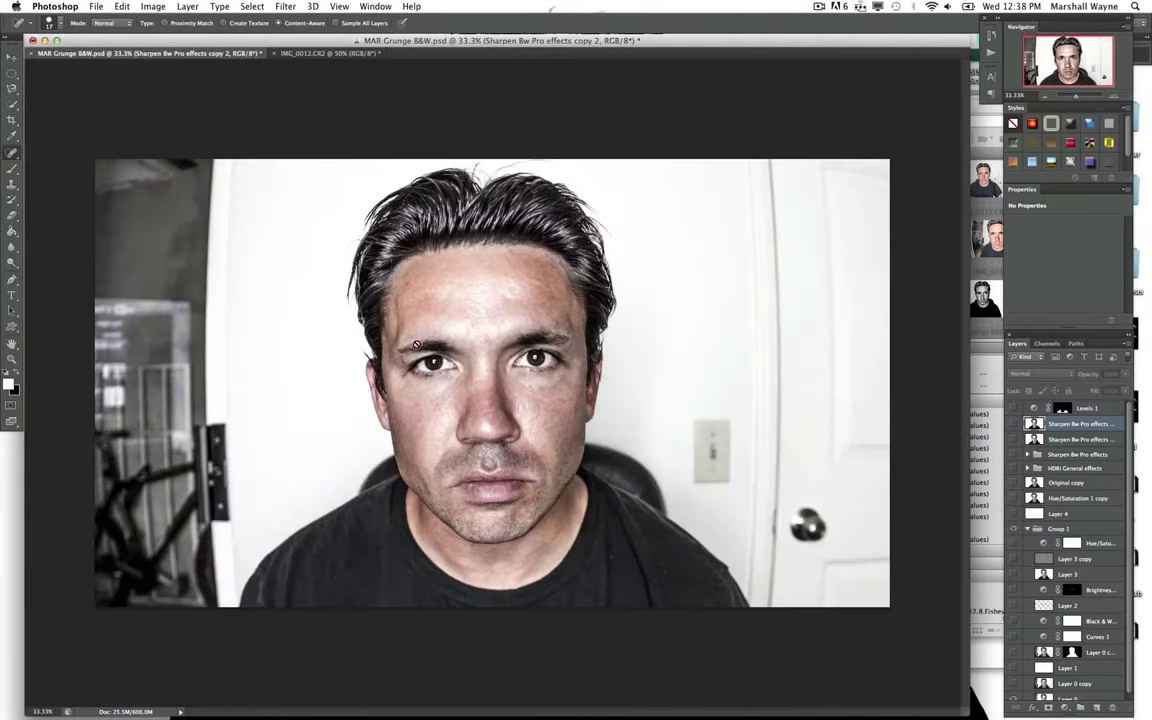
left_click(323, 54)
scroll(499, 231, "up", 3)
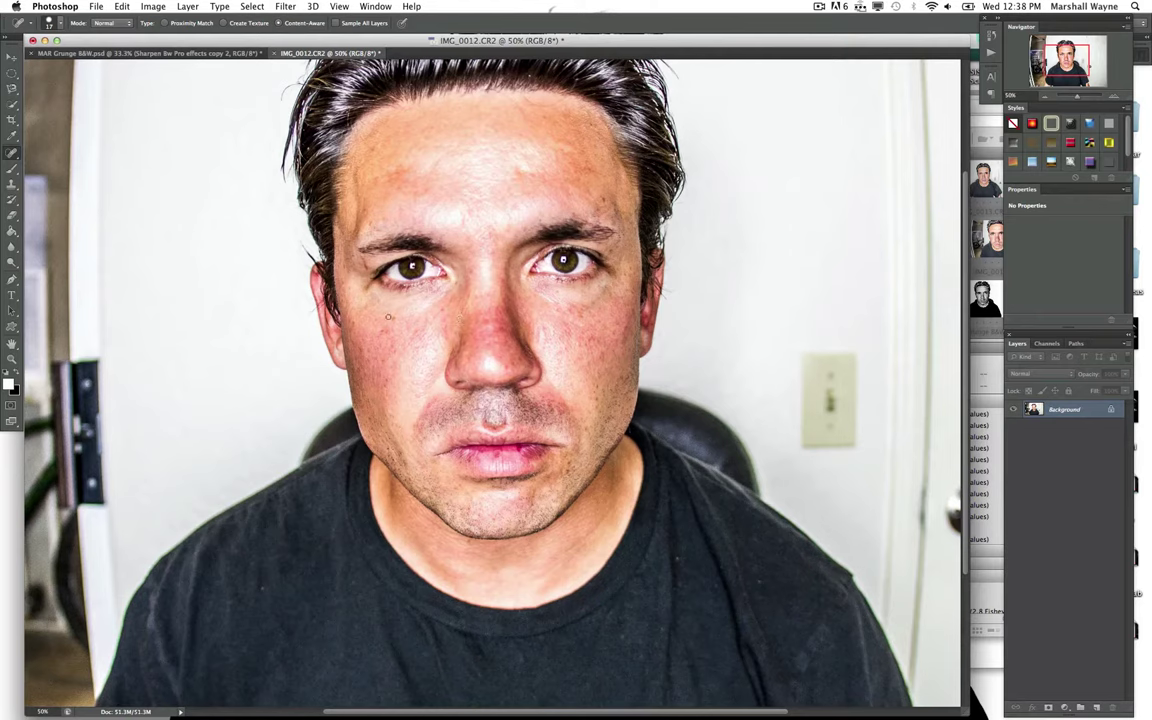
Step: Spot-heal the dark spots and small patches on the forehead at 100% zoom
left_click(12, 186)
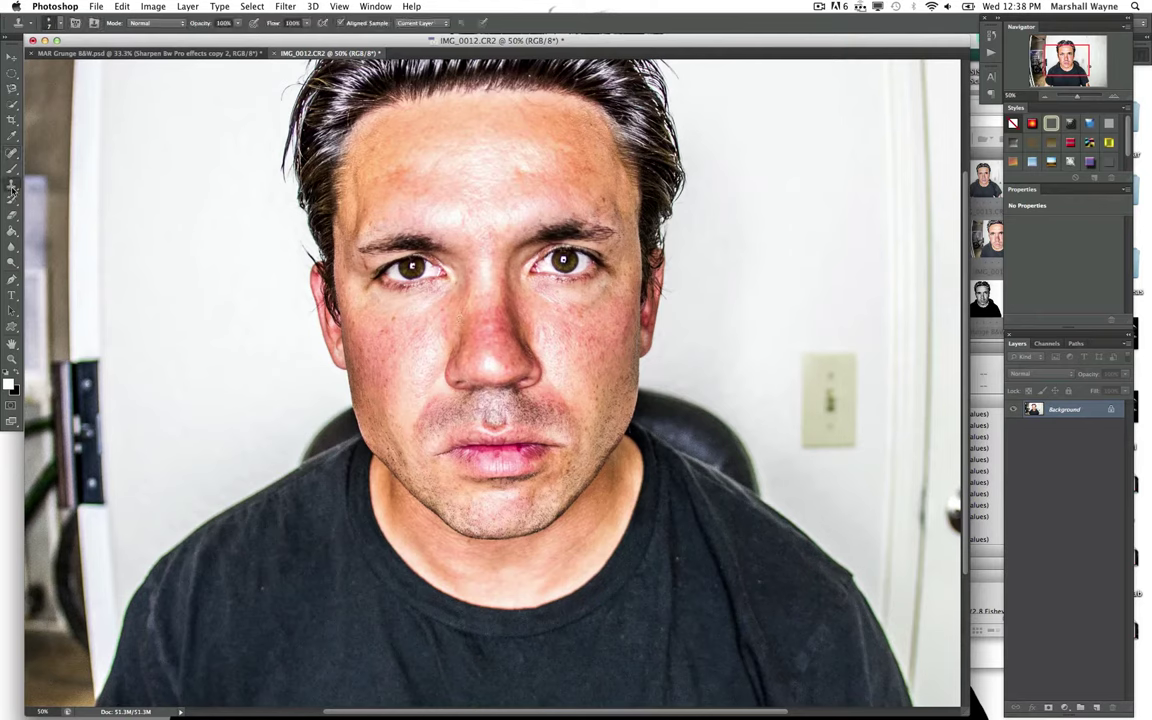
left_click(12, 152)
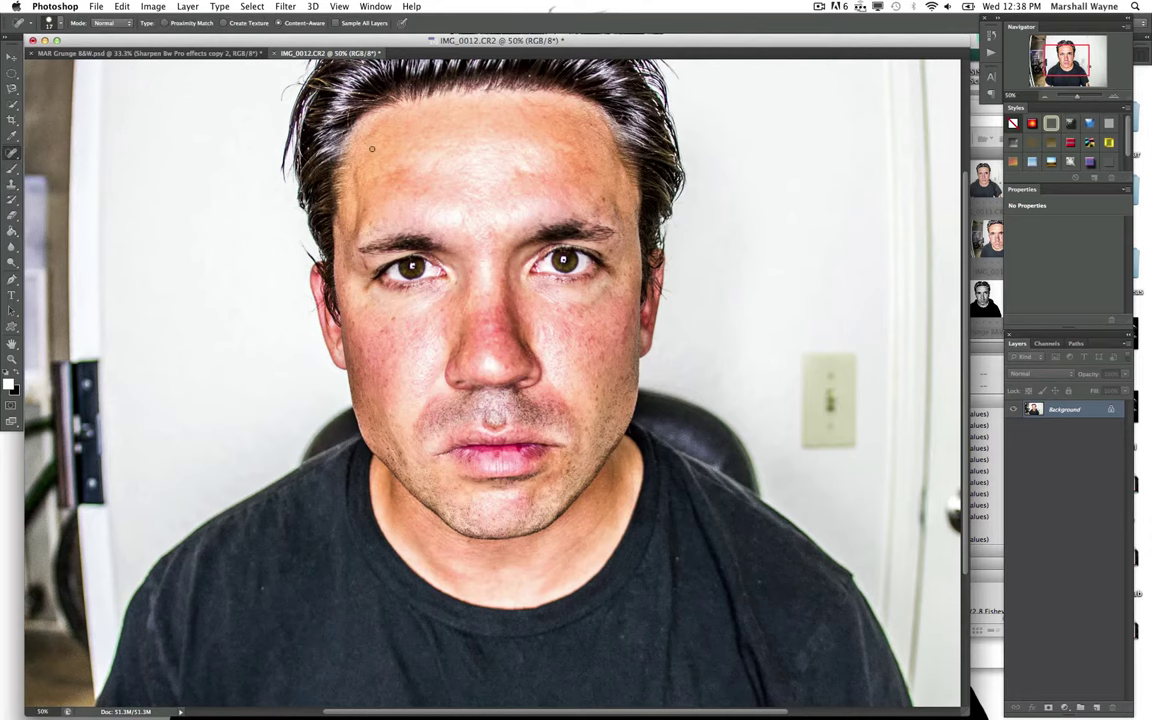
key("super+1")
scroll(373, 150, "up", 5)
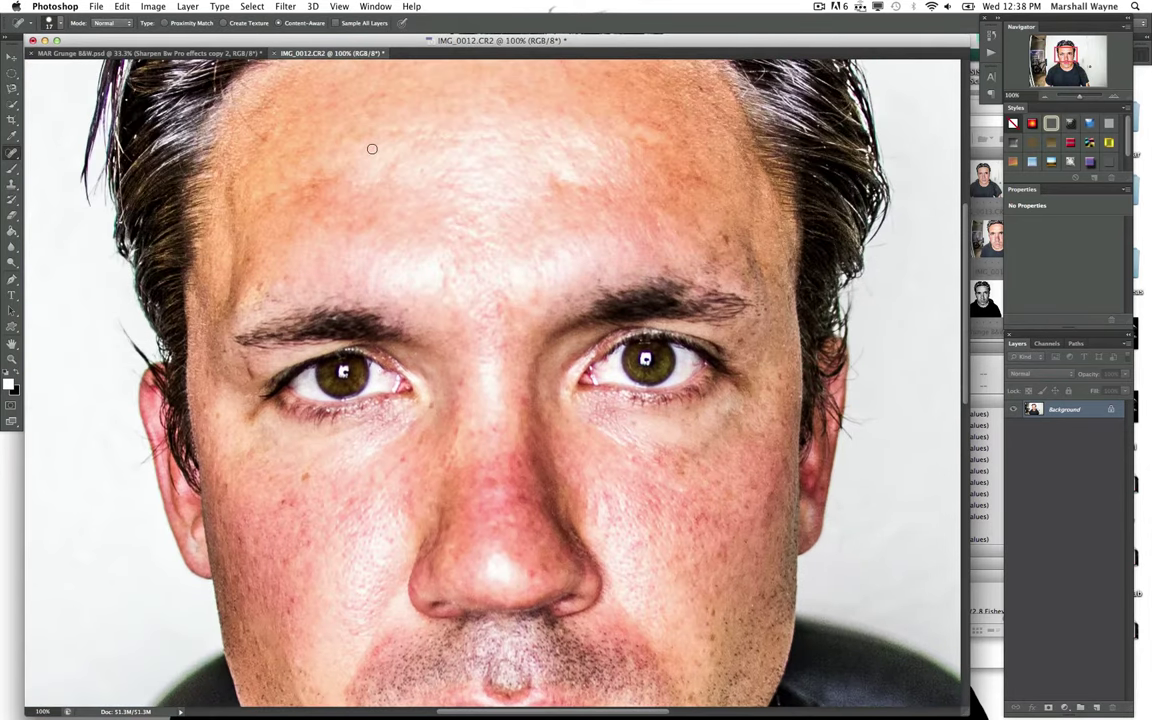
left_click(258, 286)
left_click(489, 428)
left_click(525, 170)
scroll(605, 203, "up", 3)
scroll(610, 203, "down", 6)
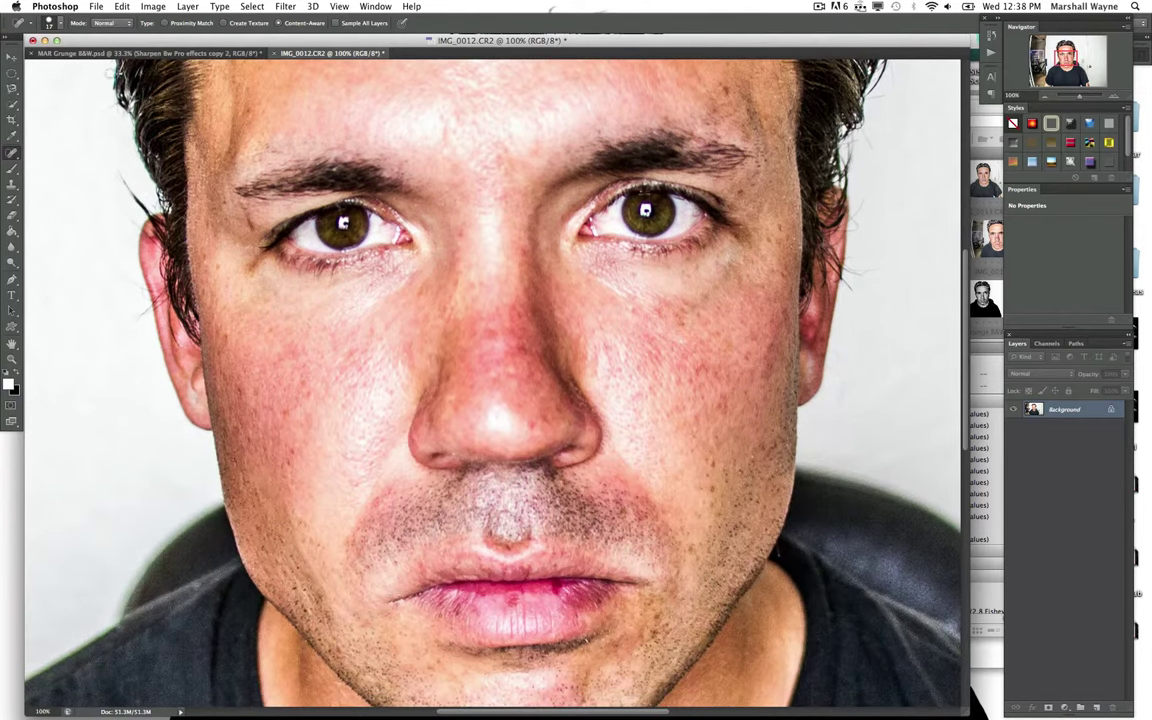
left_click(57, 22)
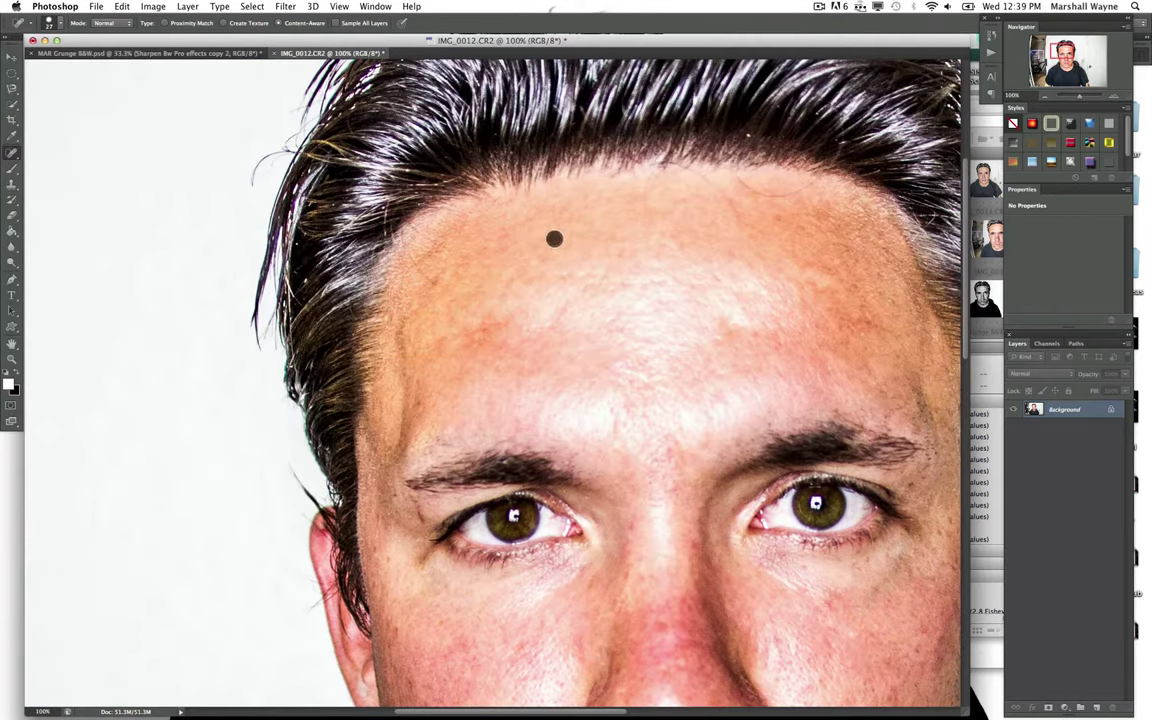
scroll(553, 239, "up", 6)
left_click(553, 239)
scroll(524, 253, "down", 5)
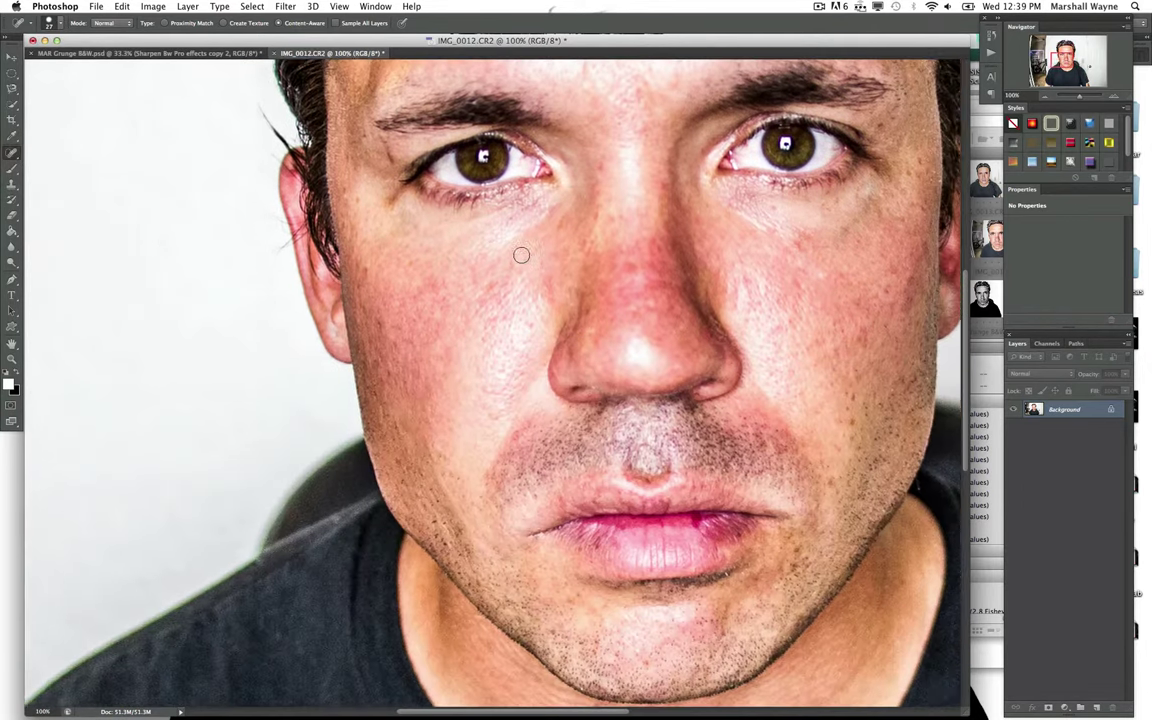
scroll(524, 253, "right", 2)
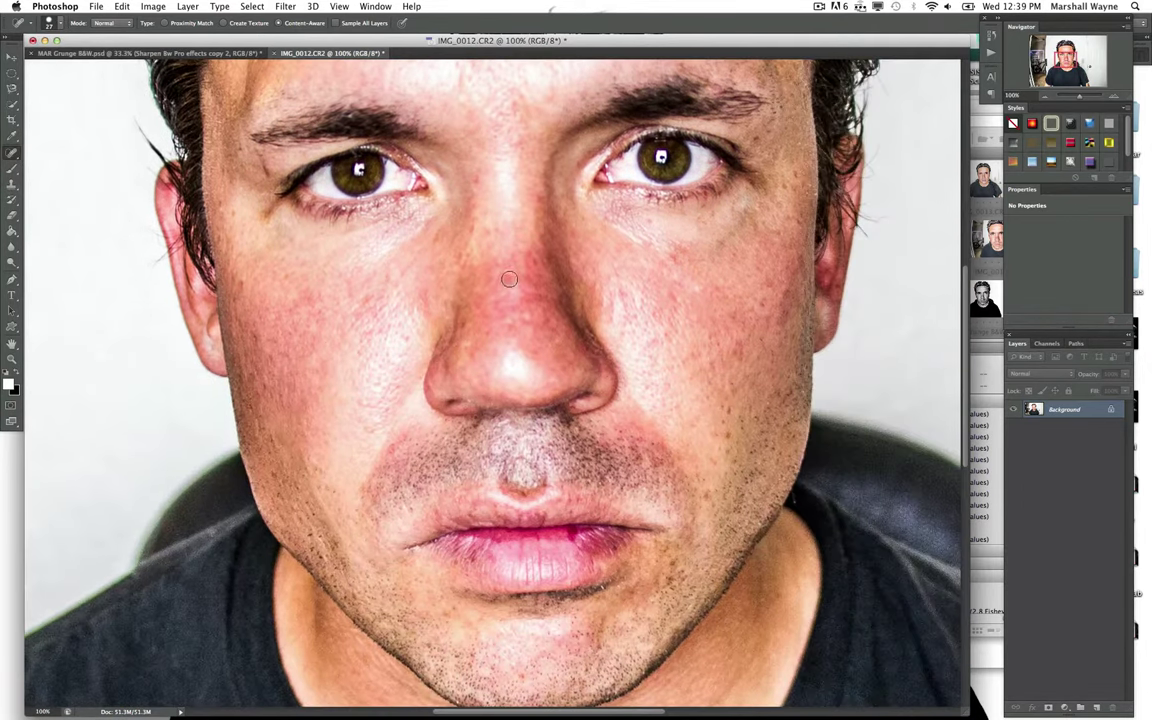
Step: Heal blemishes on the nose bridge, jawline and neck, then zoom out to 33.3%
left_click(527, 277)
scroll(450, 461, "down", 3)
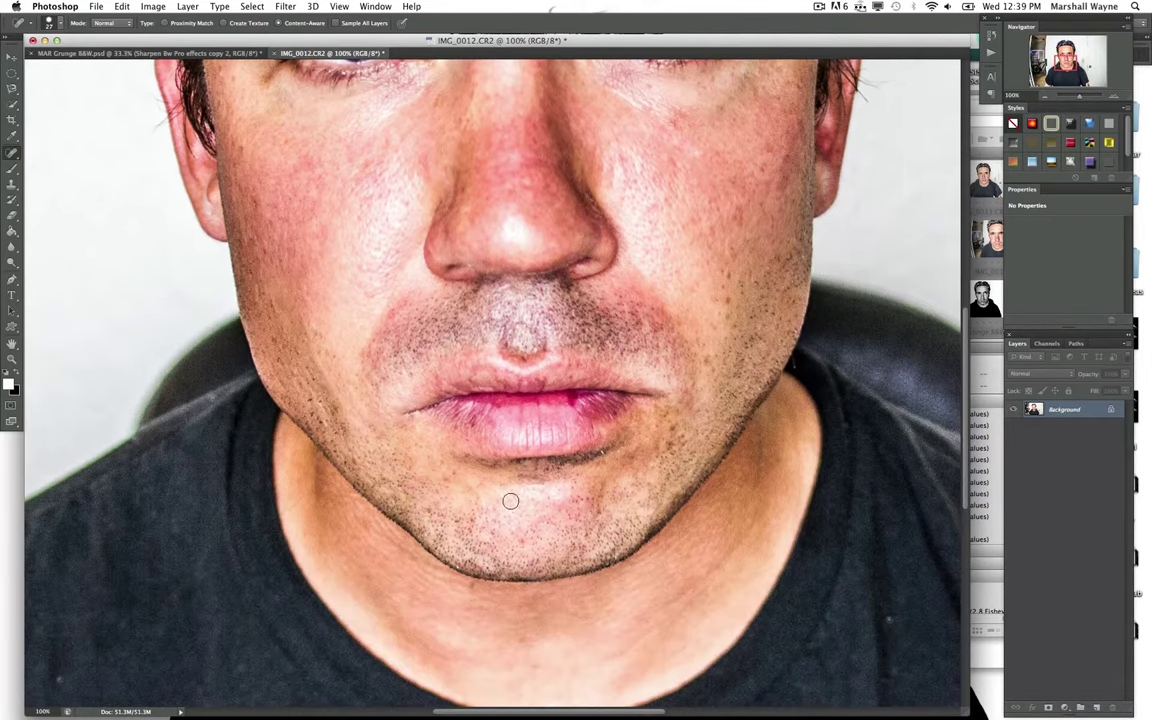
left_click(471, 587)
left_click(519, 668)
left_click_drag(288, 508, 313, 494)
scroll(335, 520, "up", 1)
scroll(345, 530, "up", 2)
scroll(357, 548, "up", 5)
scroll(357, 548, "up", 2)
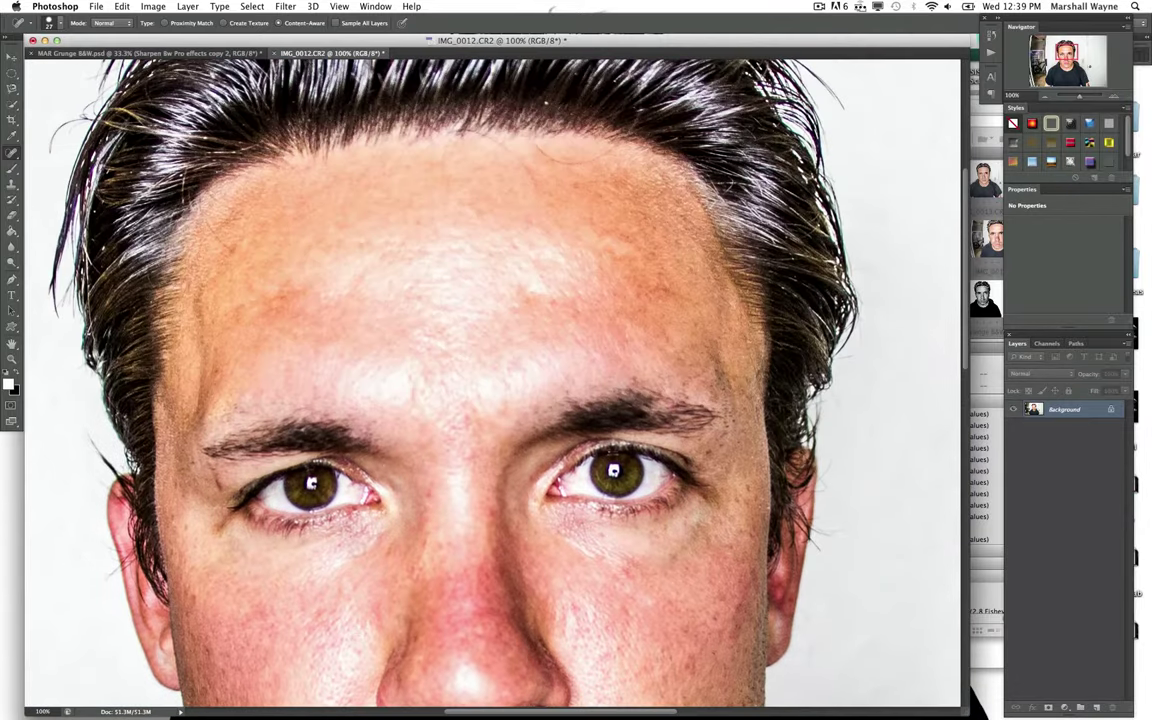
scroll(357, 548, "down", 8)
scroll(357, 548, "left", 2)
scroll(357, 548, "right", 1)
key("super+minus")
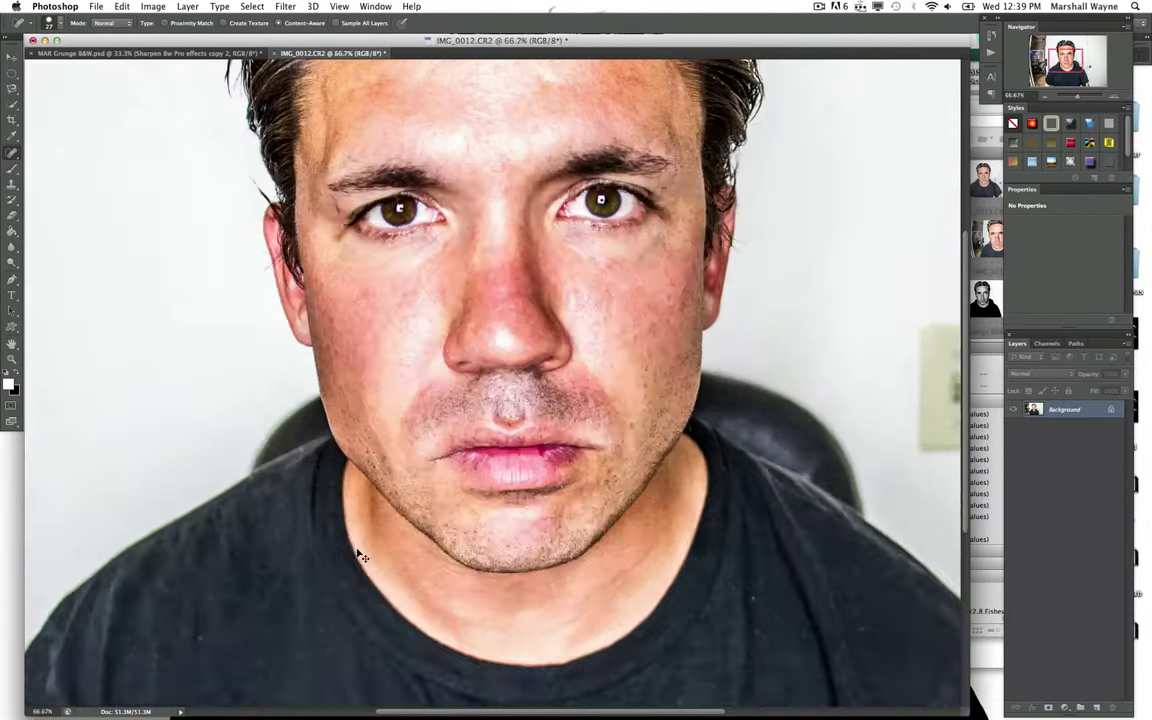
key("super+minus")
key("super+minus")
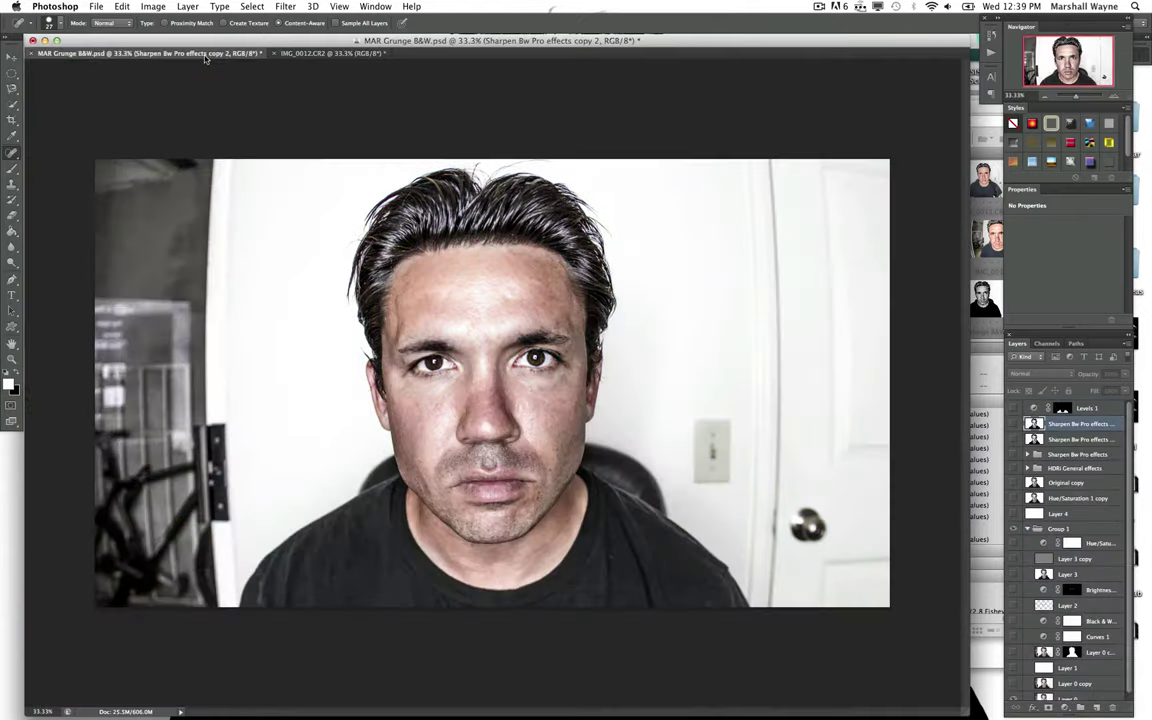
left_click(186, 52)
scroll(1054, 601, "down", 1)
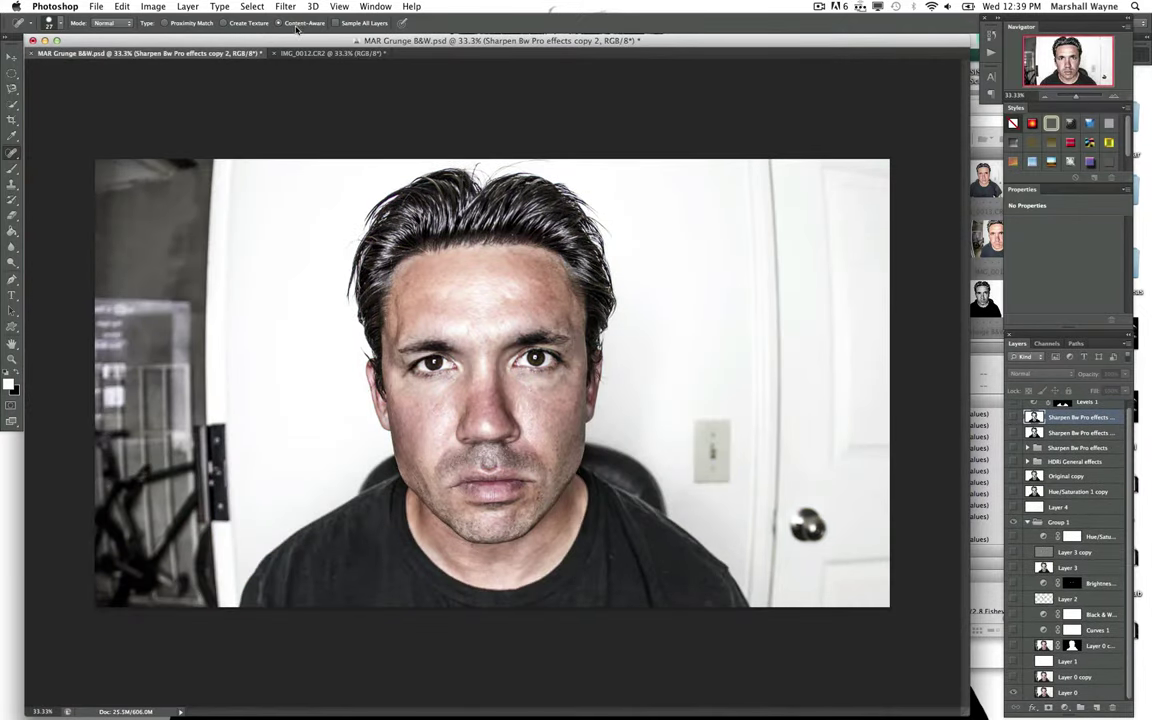
left_click(310, 53)
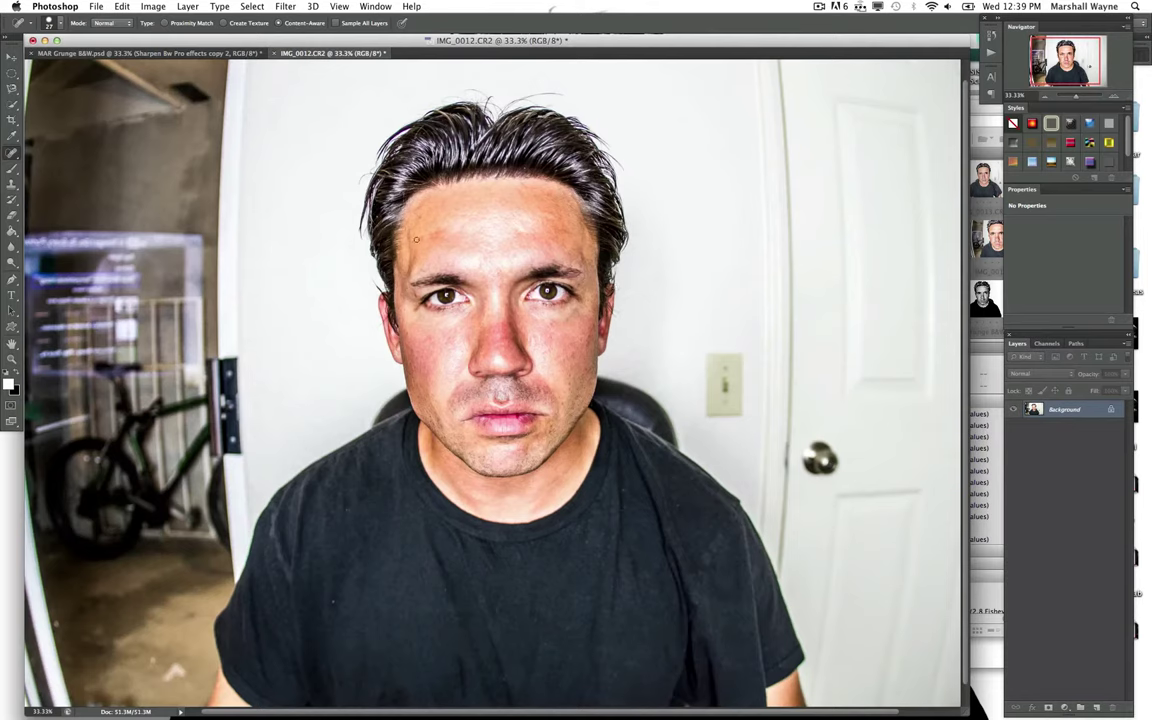
left_click(142, 52)
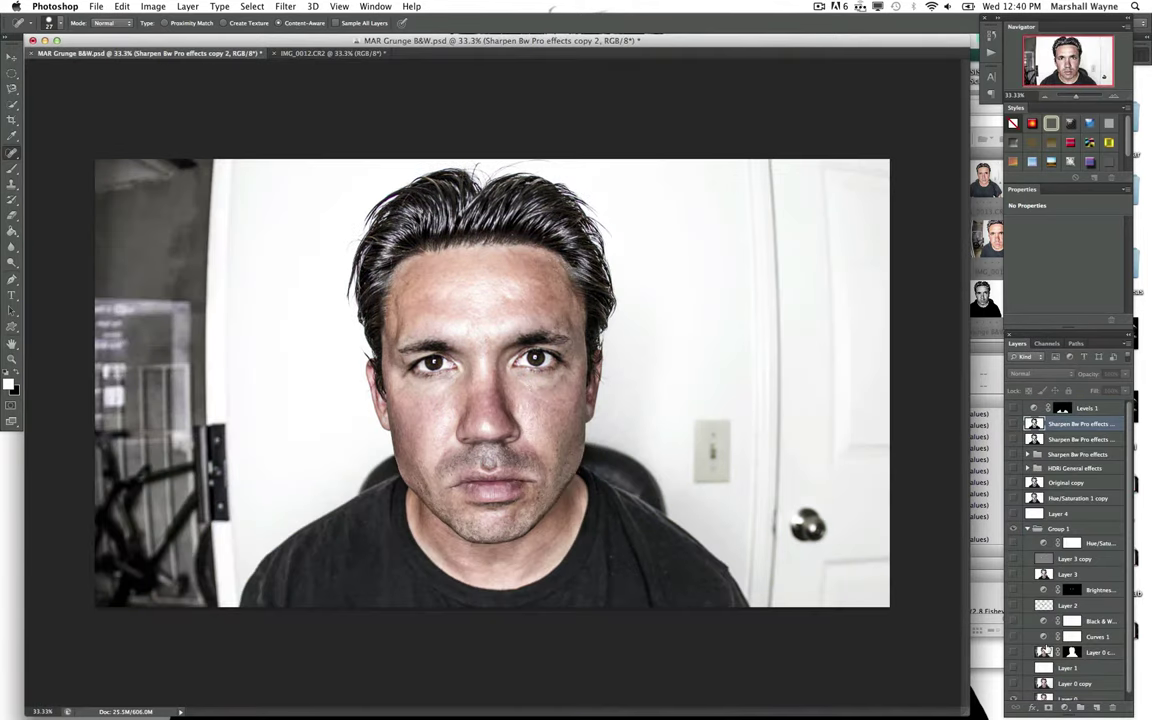
scroll(1046, 650, "down", 1)
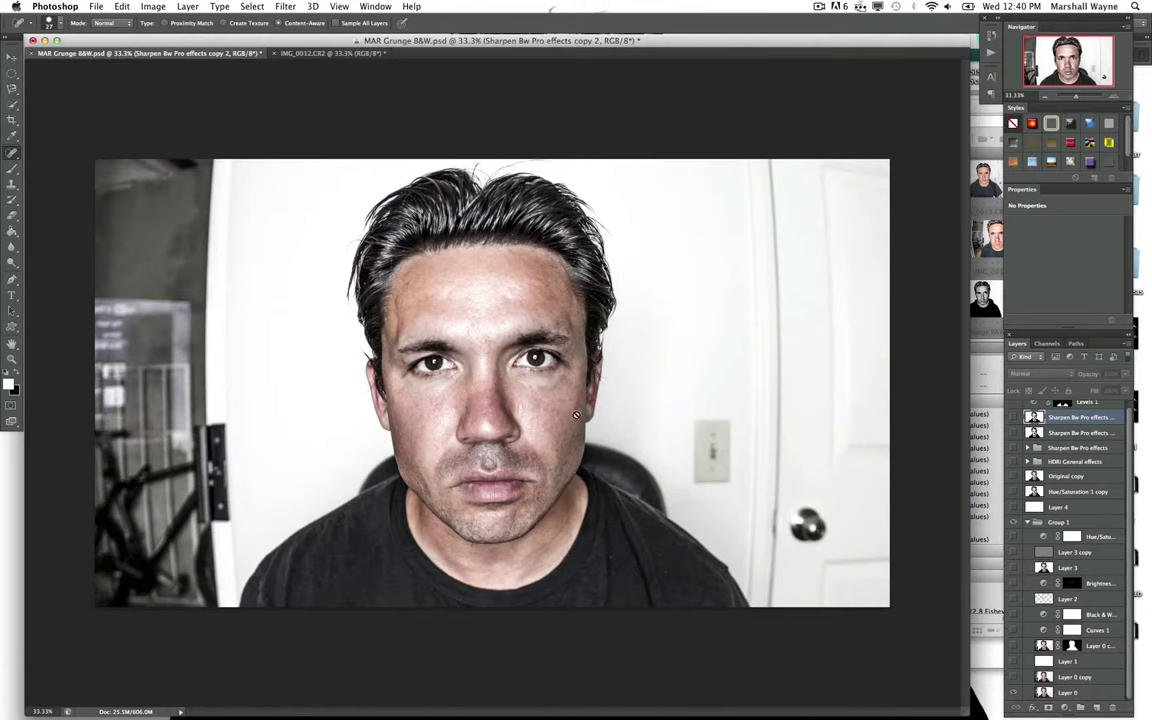
left_click(336, 56)
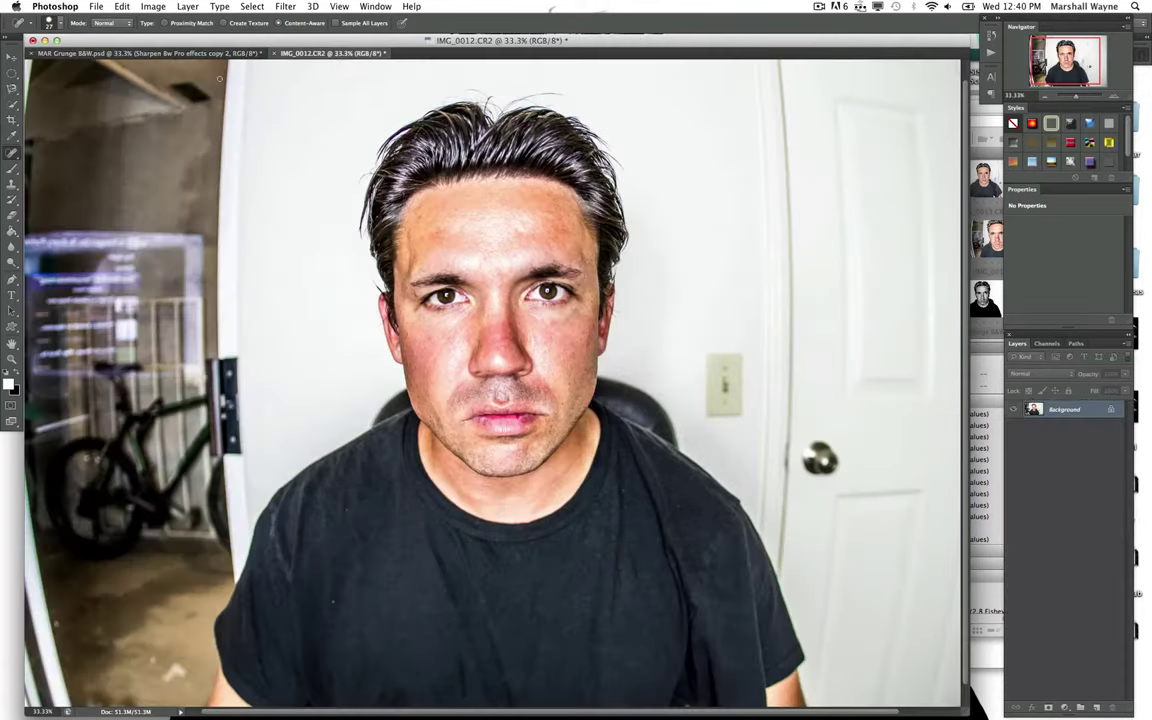
Step: Crop the photo to a rectangular selection around the portrait, then undo the crop
left_click(11, 73)
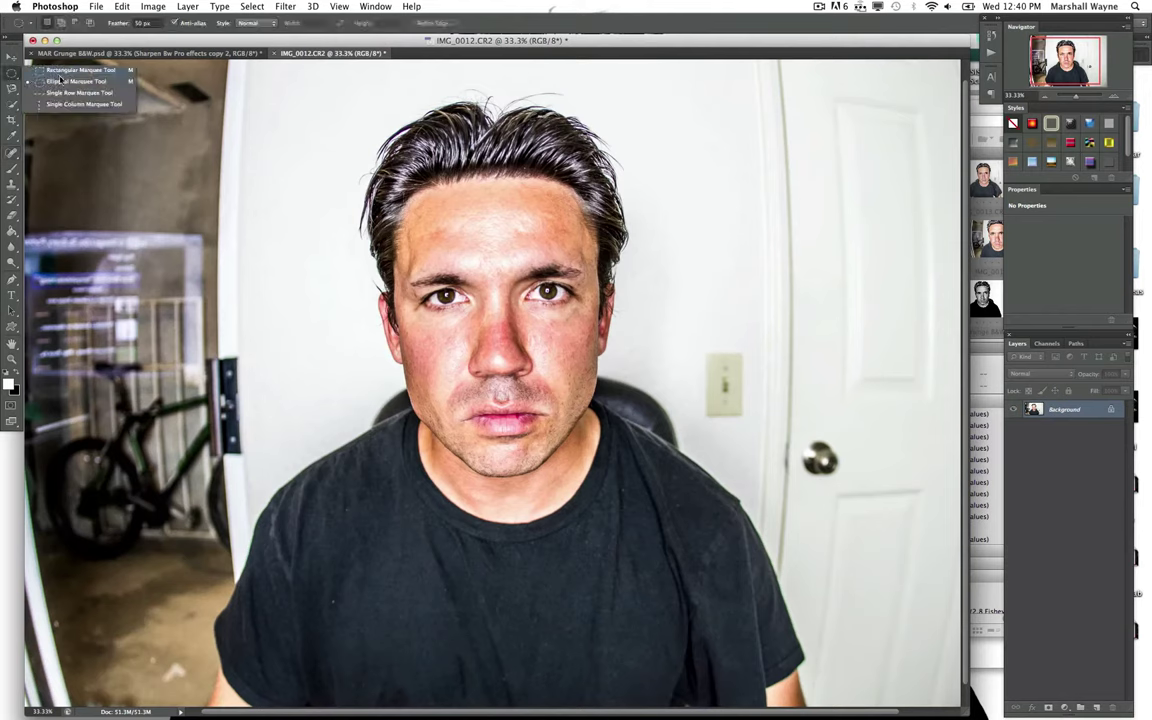
left_click(57, 71)
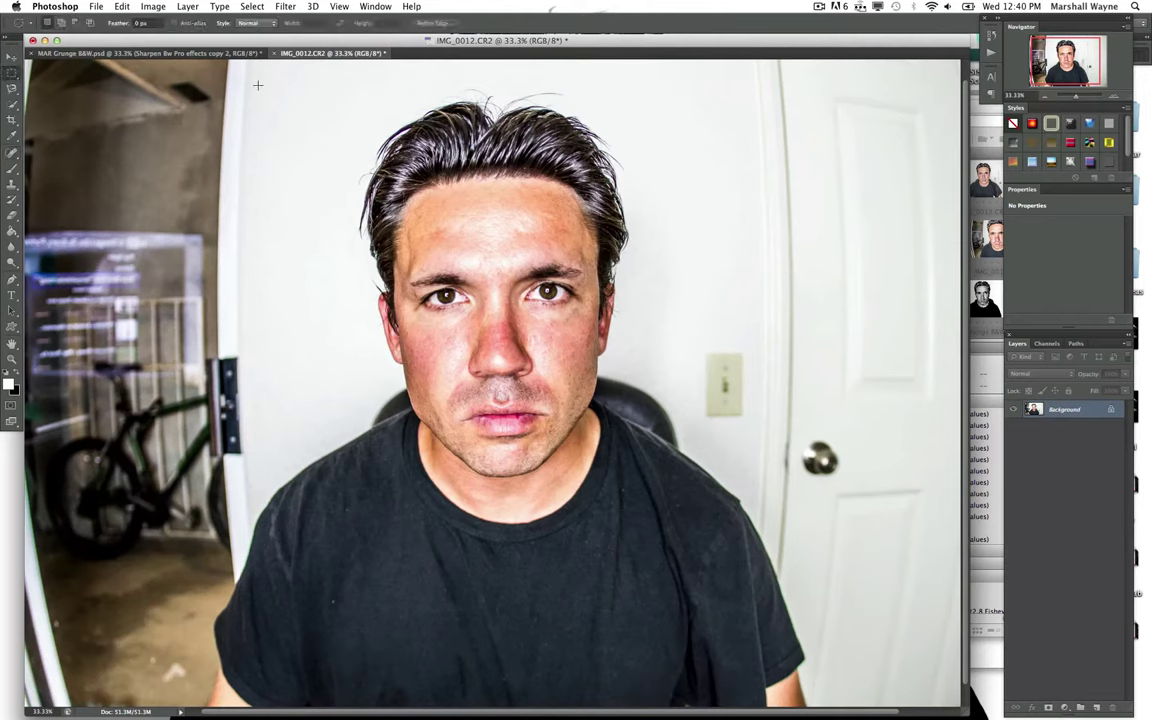
left_click_drag(264, 74, 760, 560)
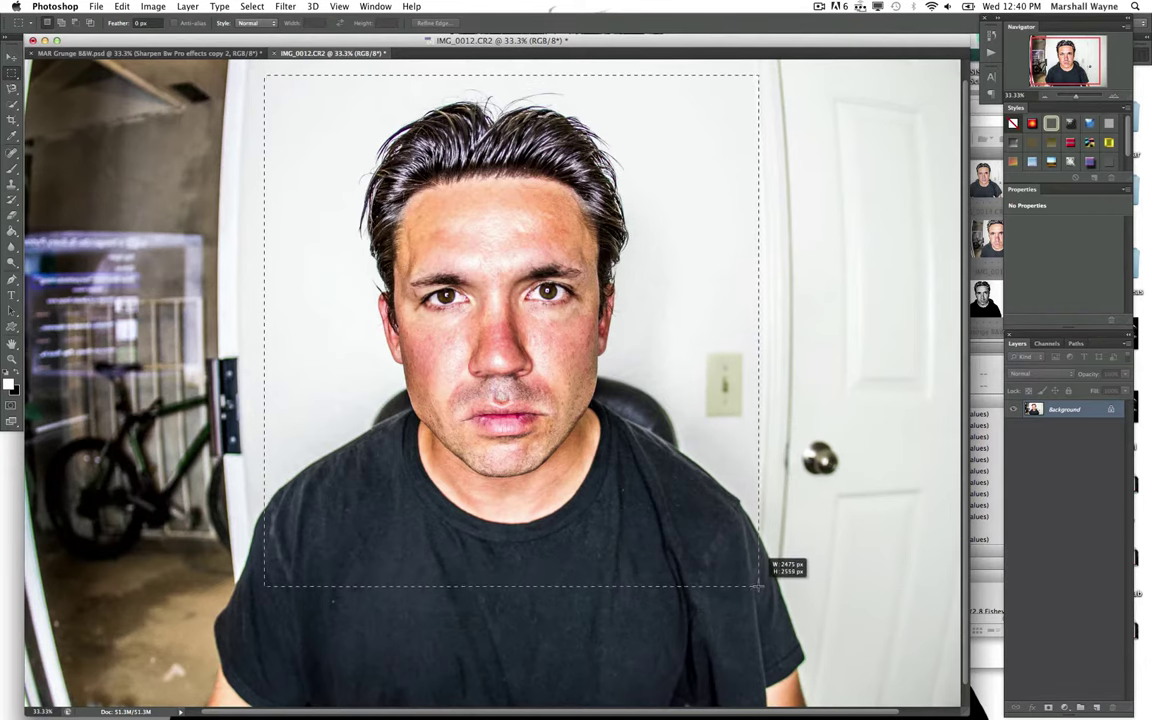
mouse_move(760, 560)
left_mouse_down()
mouse_move(760, 578)
mouse_move(725, 553)
left_mouse_up()
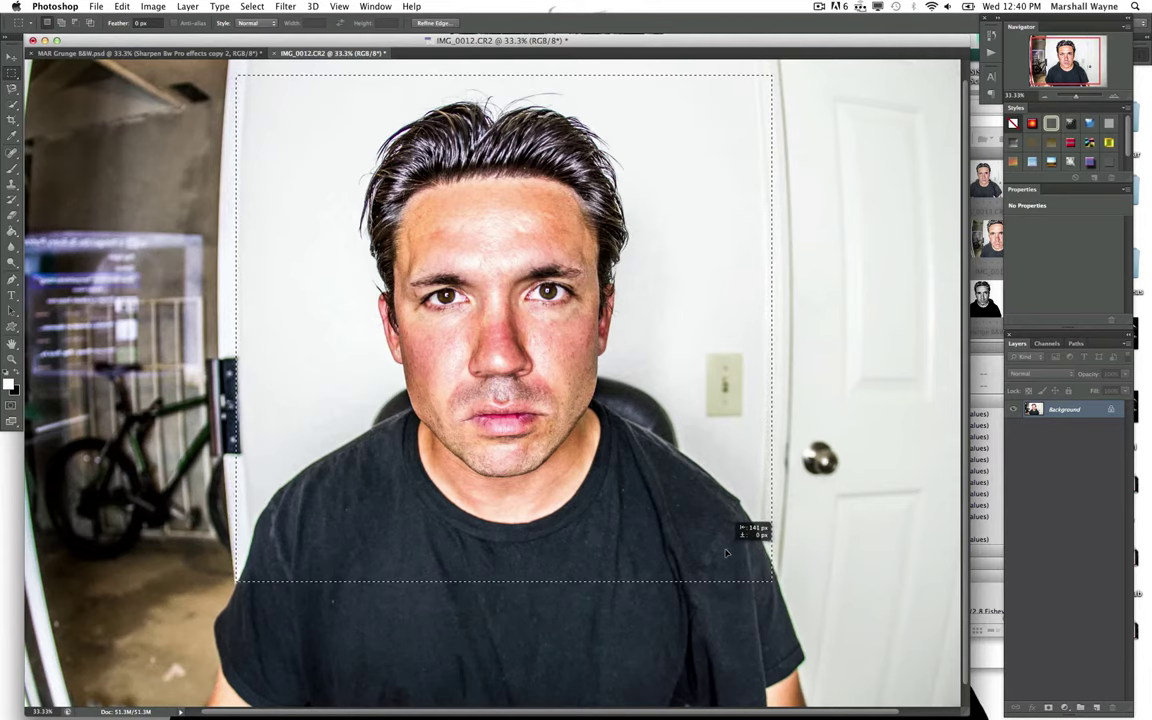
left_click_drag(725, 553, 727, 553)
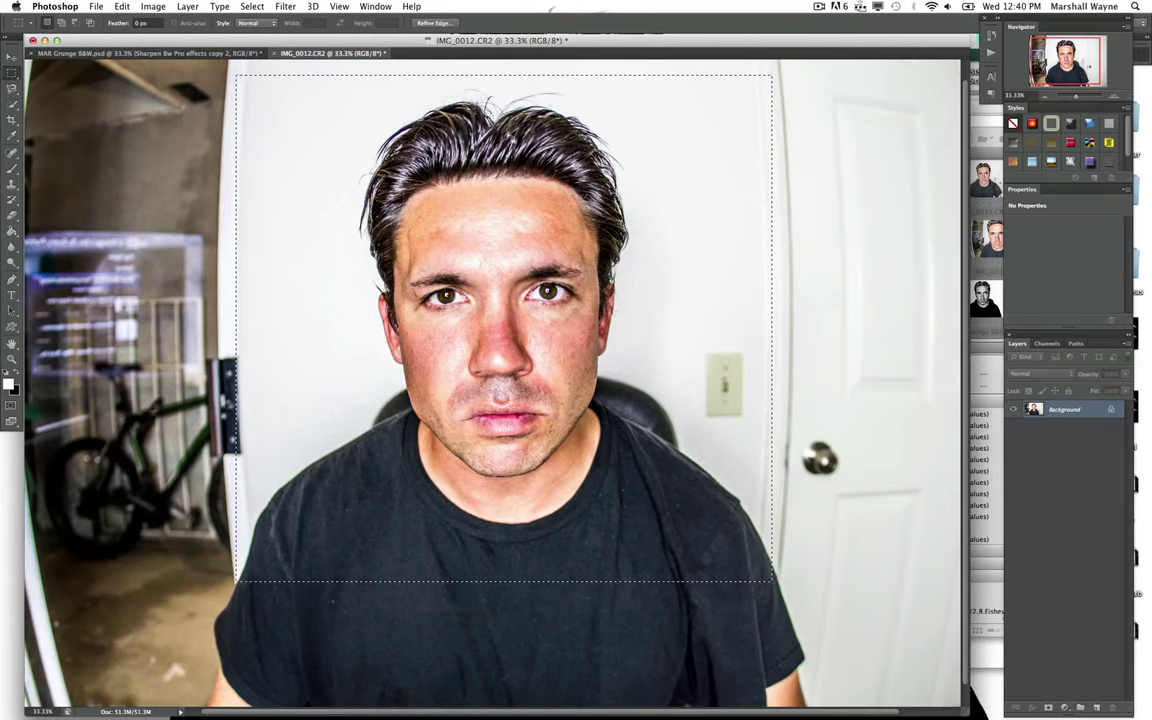
left_click(153, 6)
left_click(182, 147)
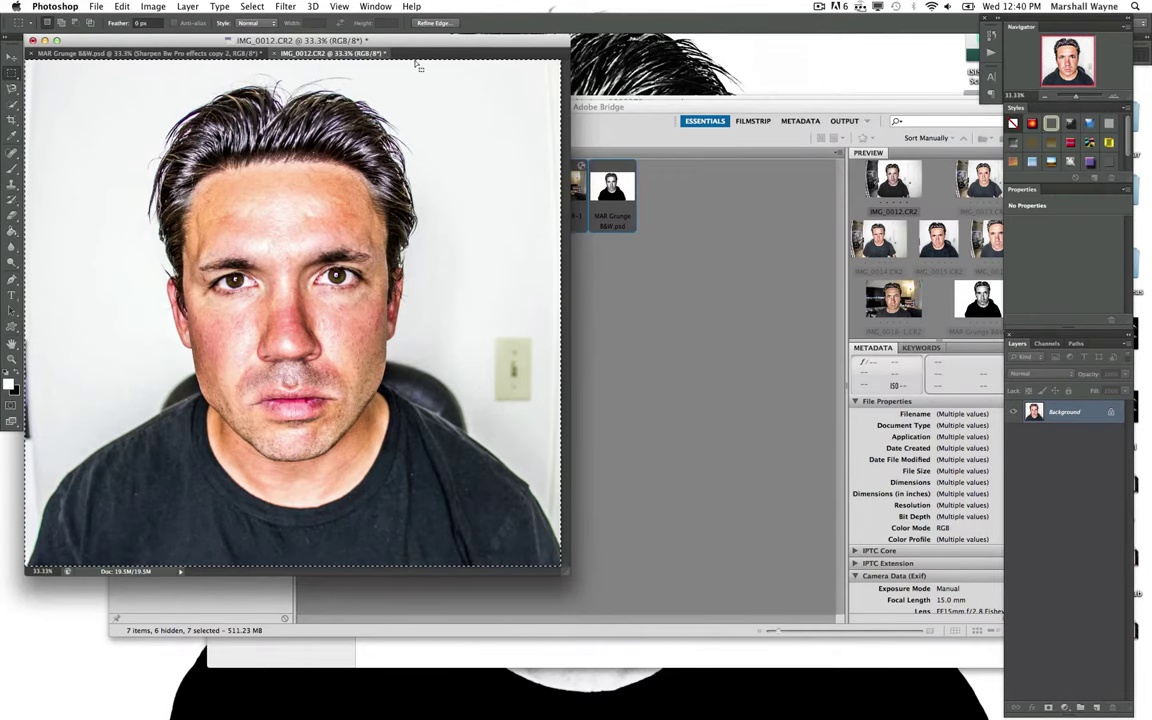
key("super+z")
Step: Crop to a wider rectangle framing the man and white door, roughly 3810 × 2460 px
left_click_drag(138, 90, 900, 580)
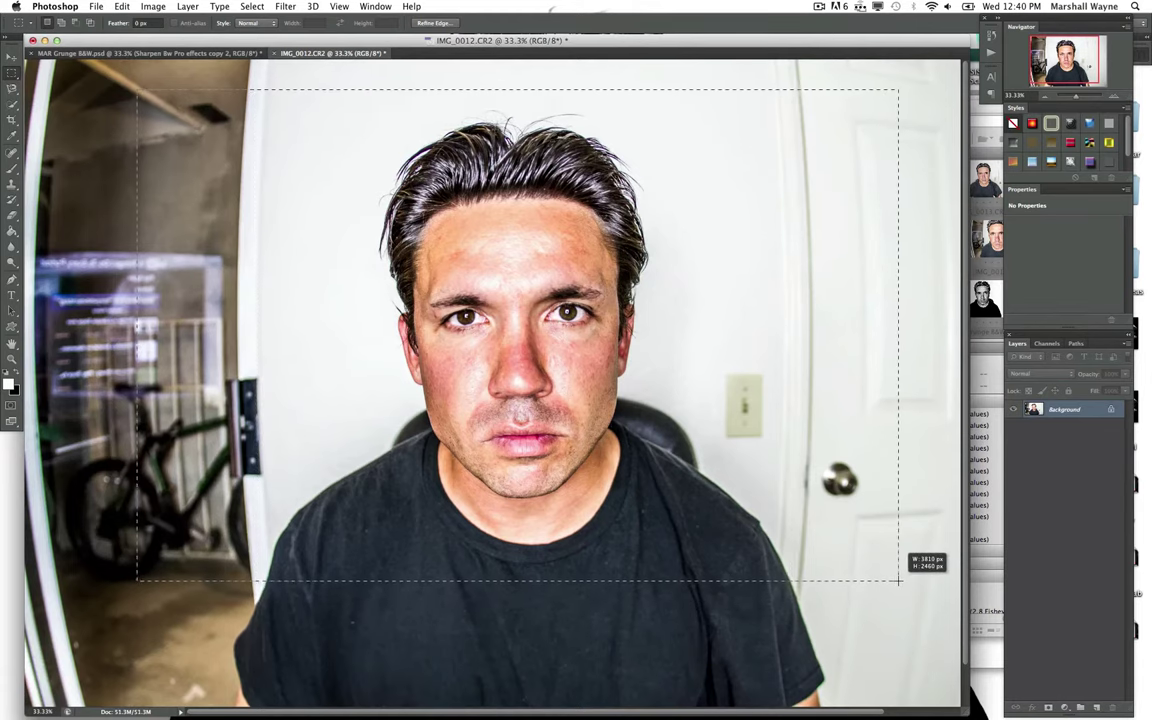
left_click_drag(900, 580, 907, 578)
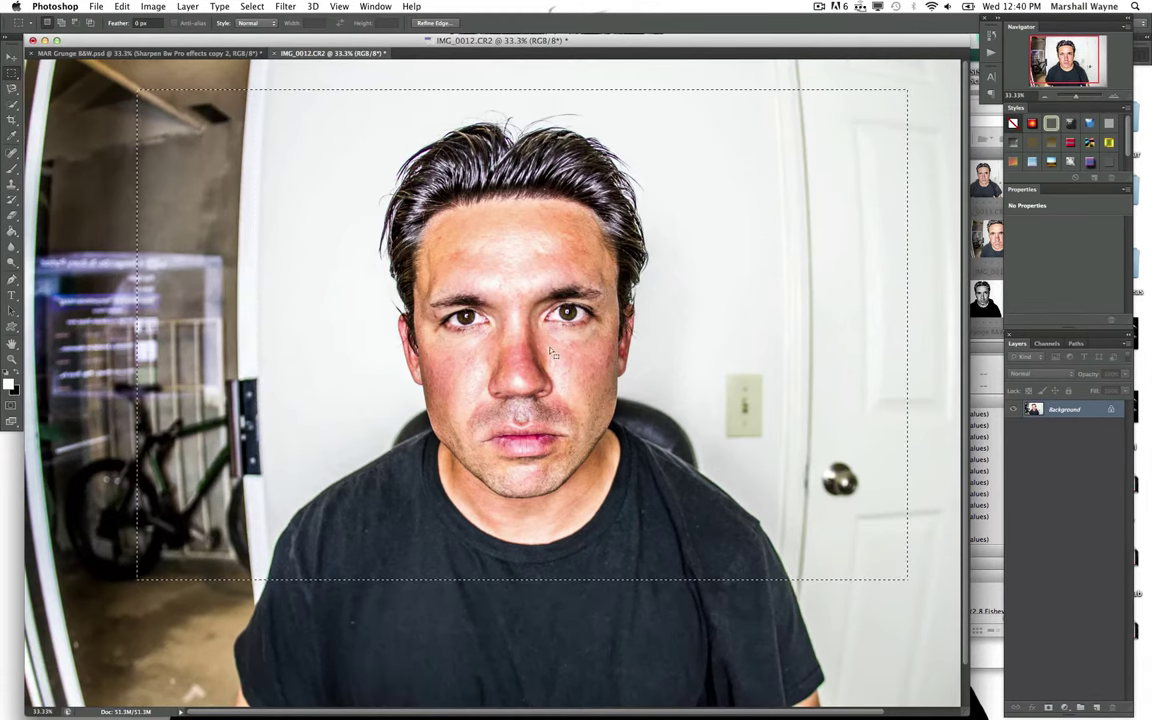
left_click_drag(303, 129, 303, 141)
left_click(153, 6)
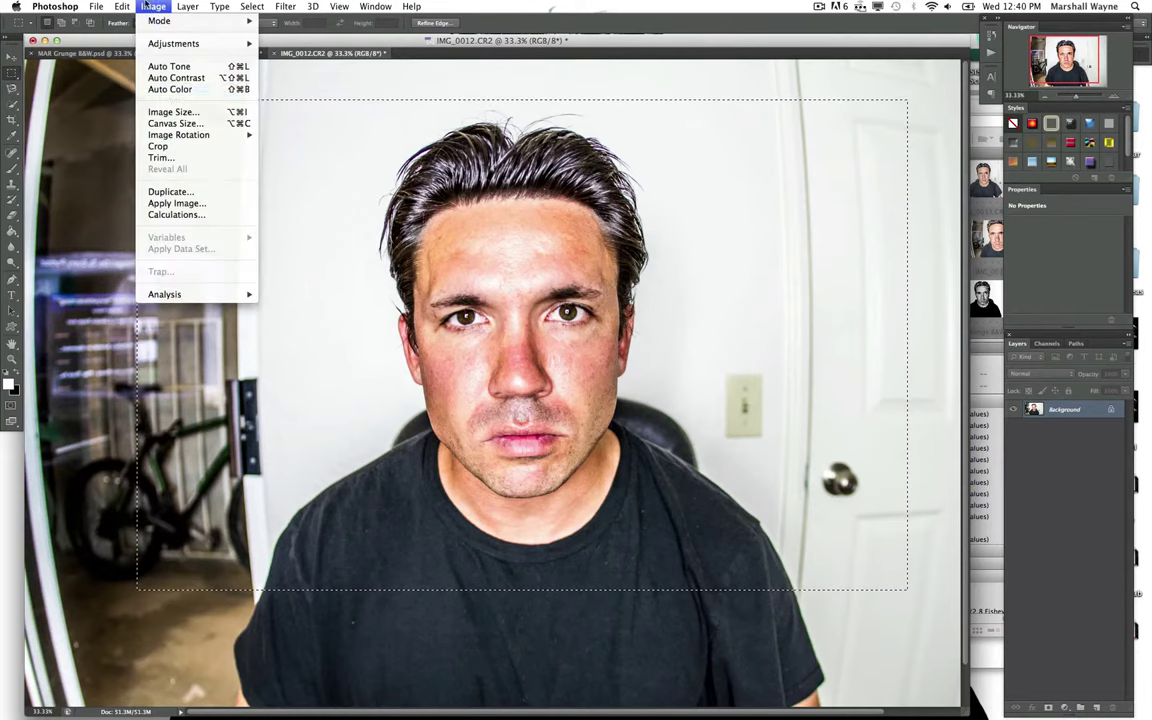
left_click(165, 145)
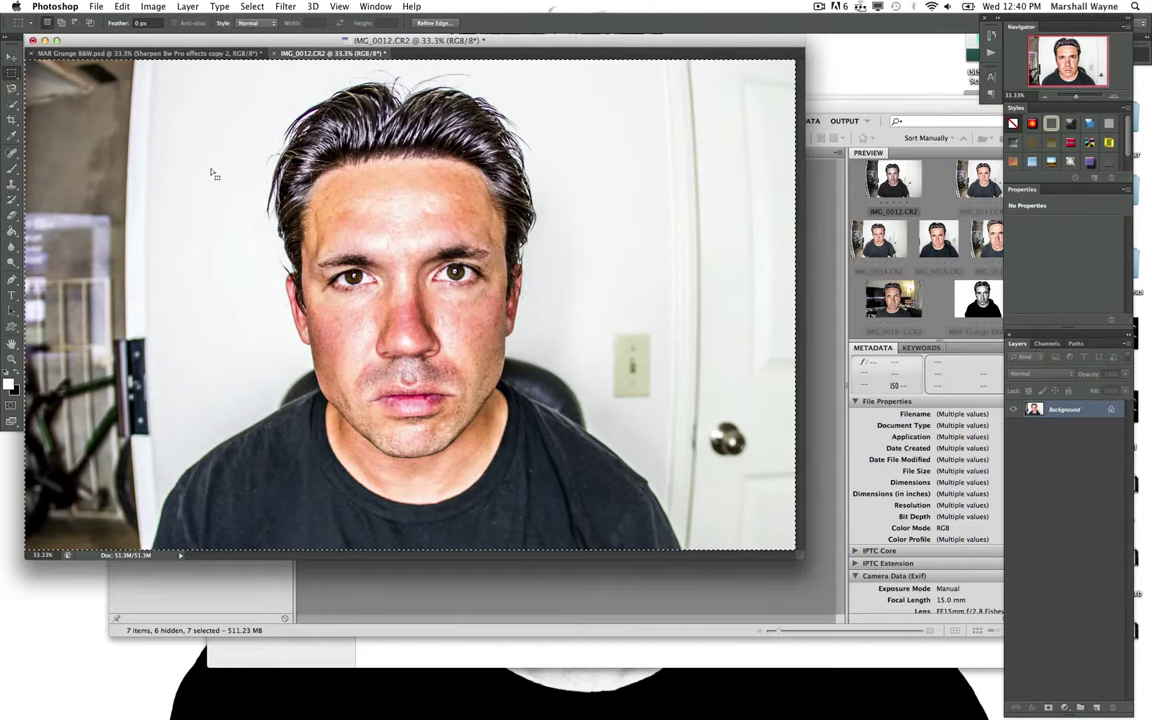
right_click(285, 185)
left_click(285, 185)
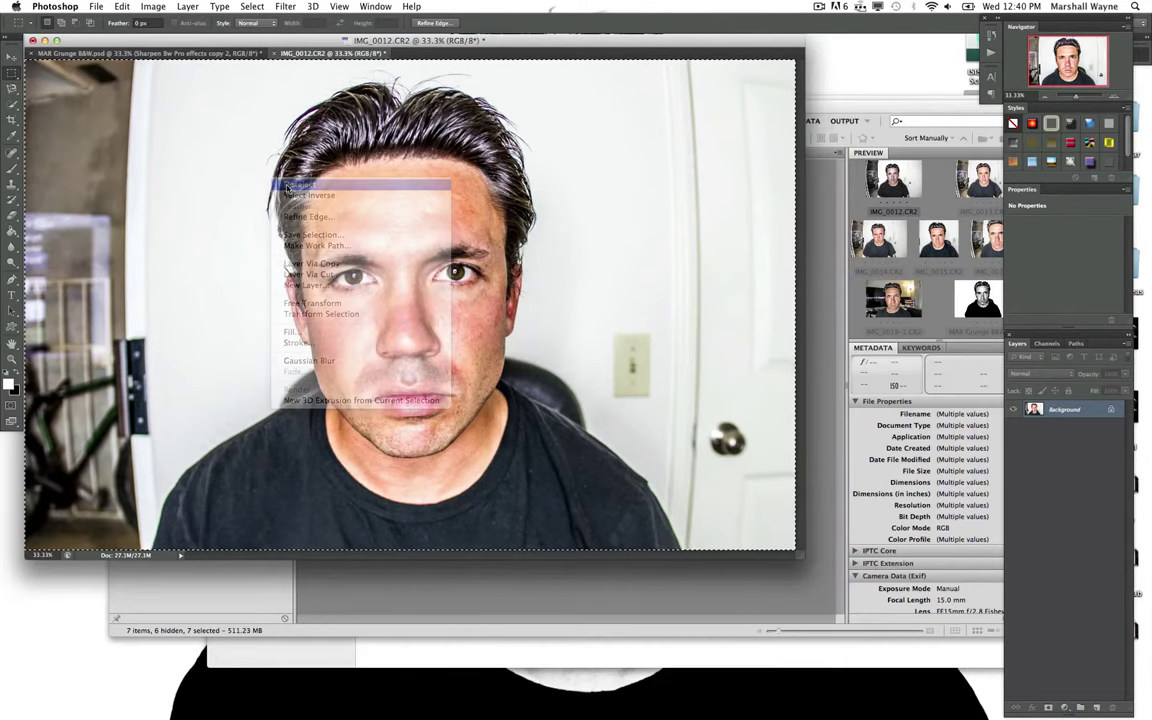
Step: Quick-select the man's face, hair, neck and T-shirt, pulling the selection off the chair
left_click(11, 104)
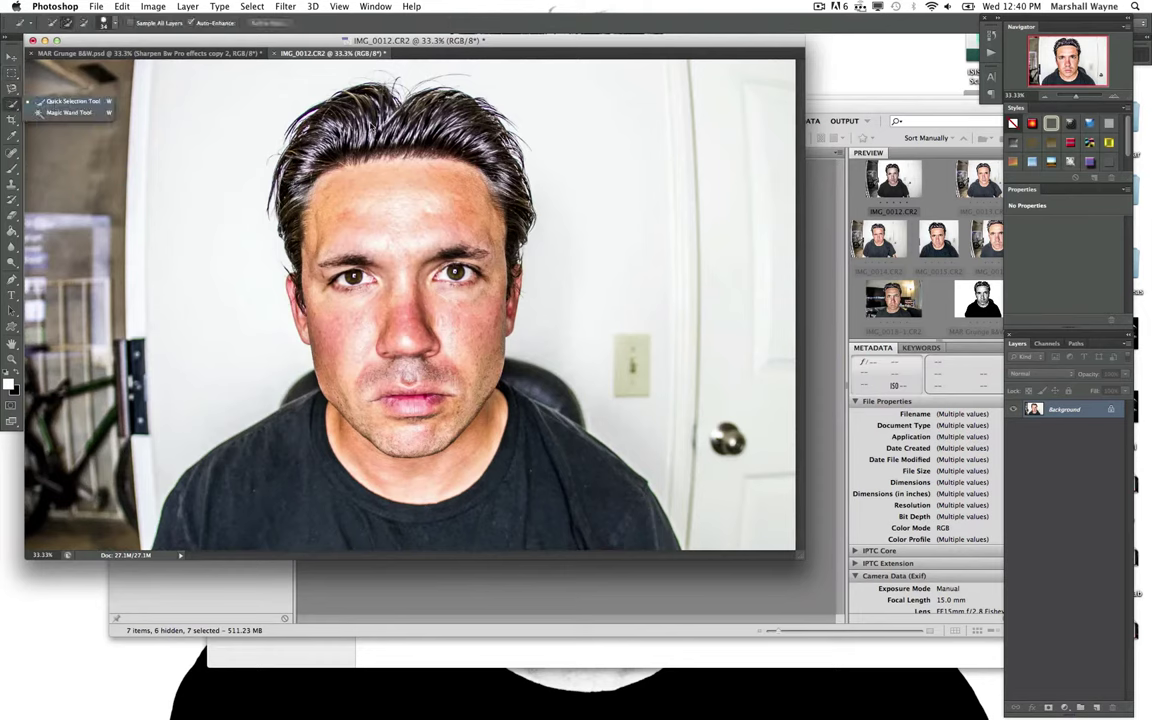
left_click(65, 101)
left_click_drag(366, 257, 420, 380)
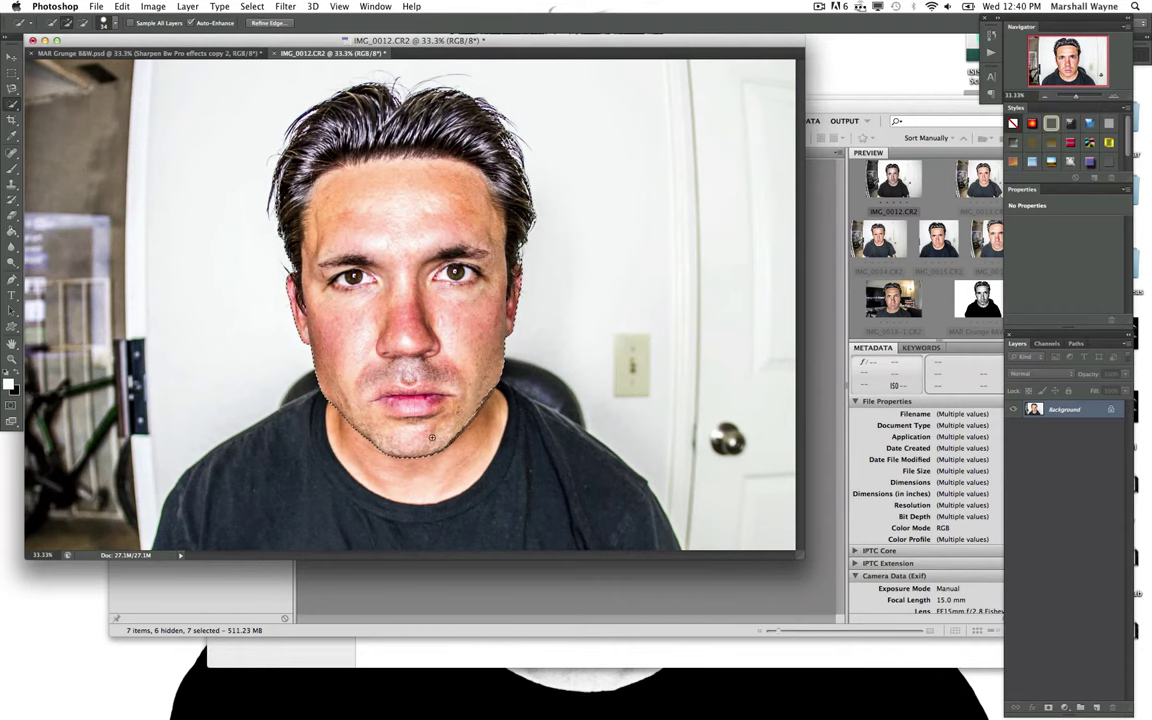
mouse_move(440, 410)
left_mouse_down()
mouse_move(420, 480)
mouse_move(180, 490)
left_mouse_up()
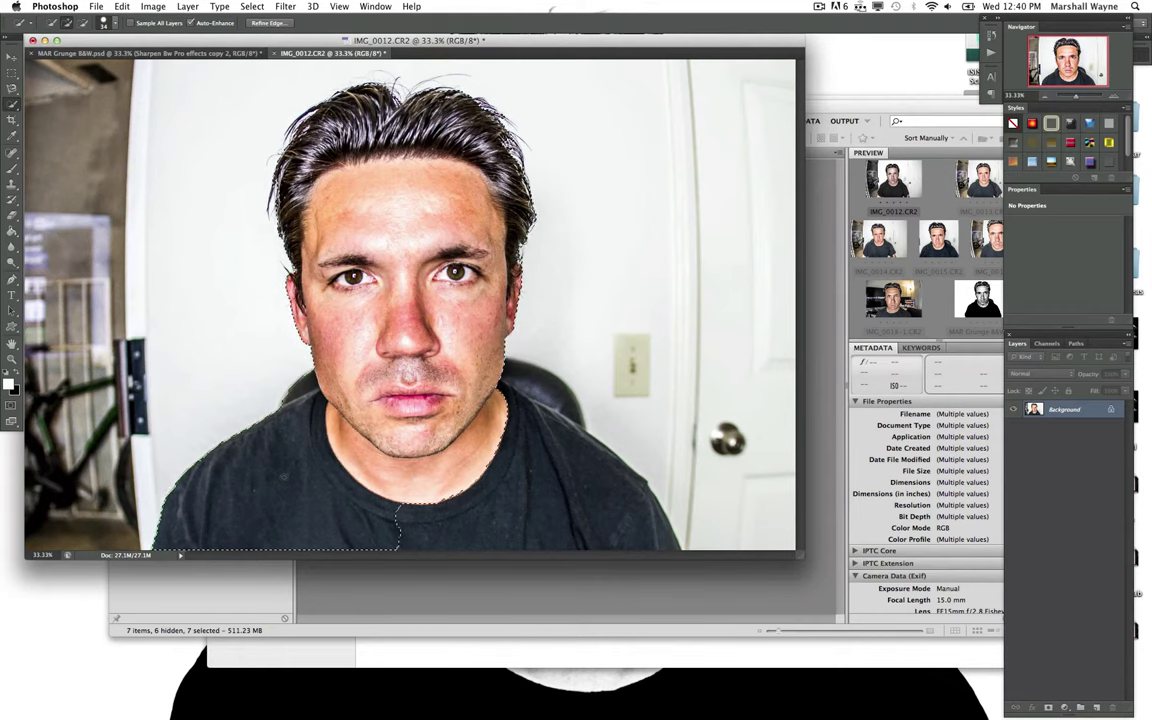
left_click_drag(525, 508, 548, 421)
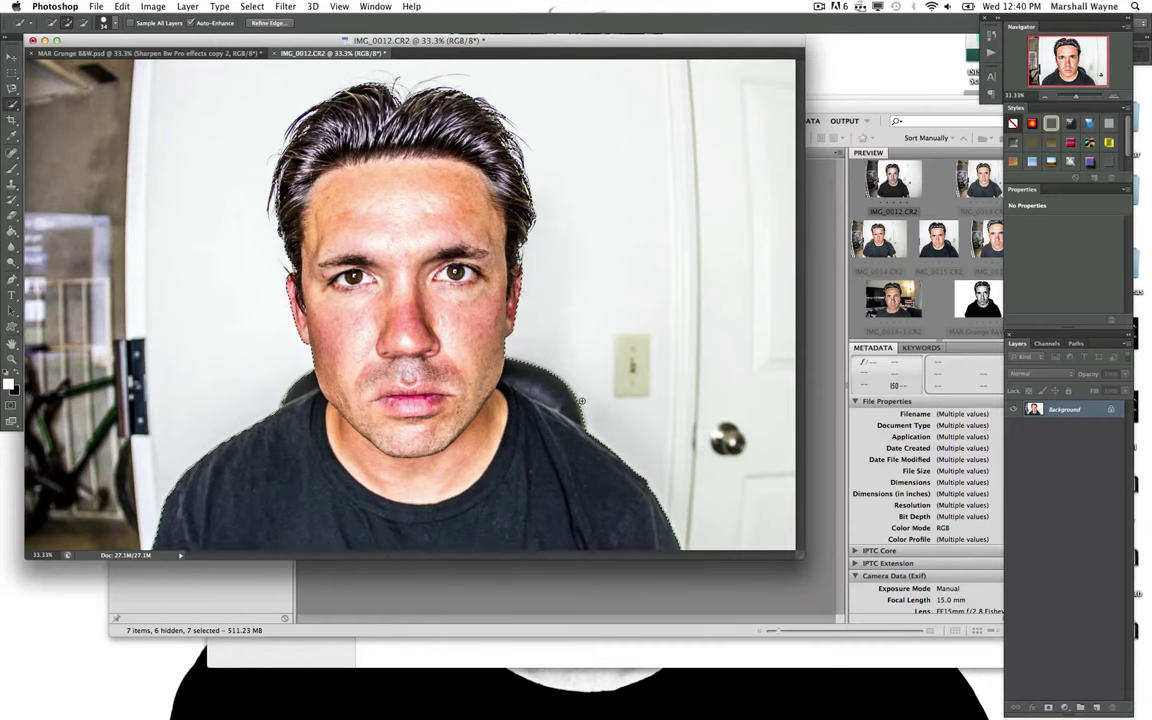
left_click_drag(525, 375, 510, 372)
Step: Set Refine Edge radius to 1.5 px and brush the hairline with a size-59 refine brush
left_click(274, 24)
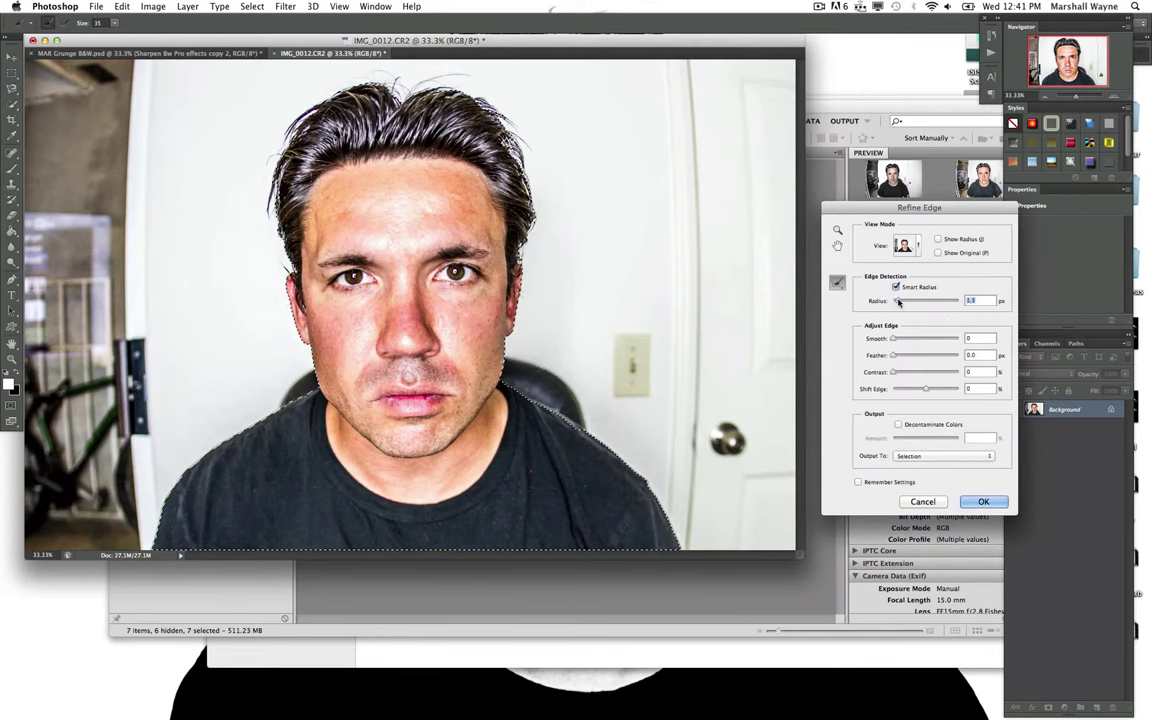
left_click_drag(893, 300, 898, 300)
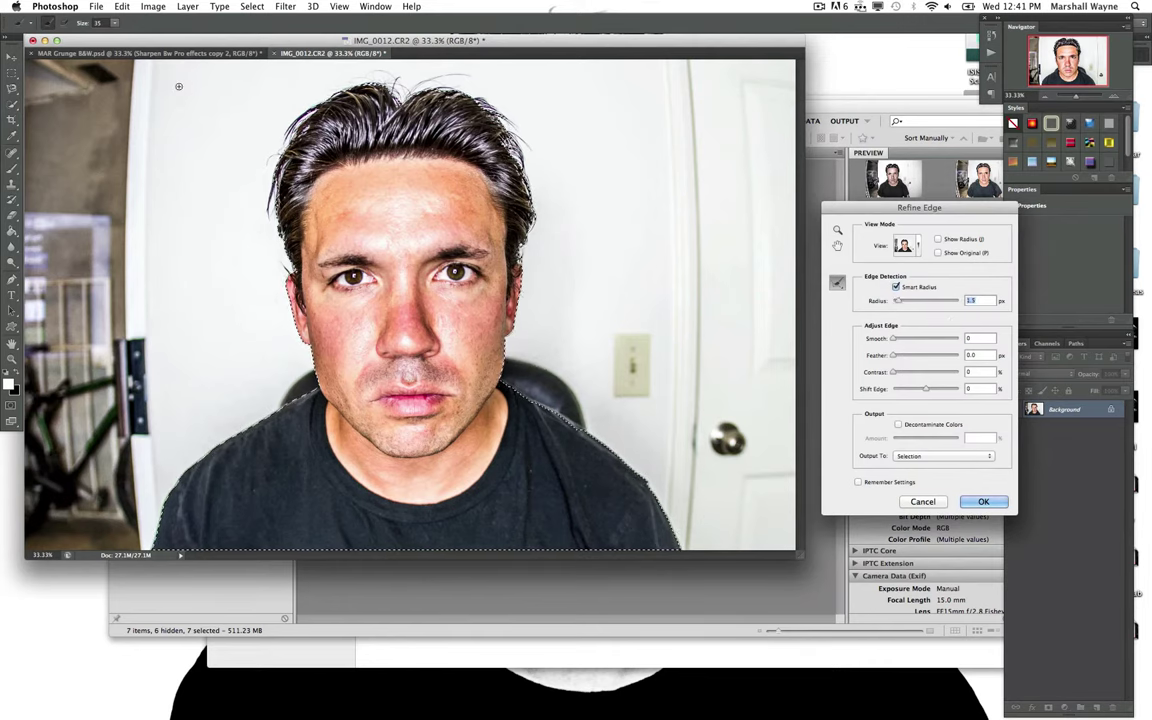
left_click(113, 23)
left_click_drag(106, 36, 128, 36)
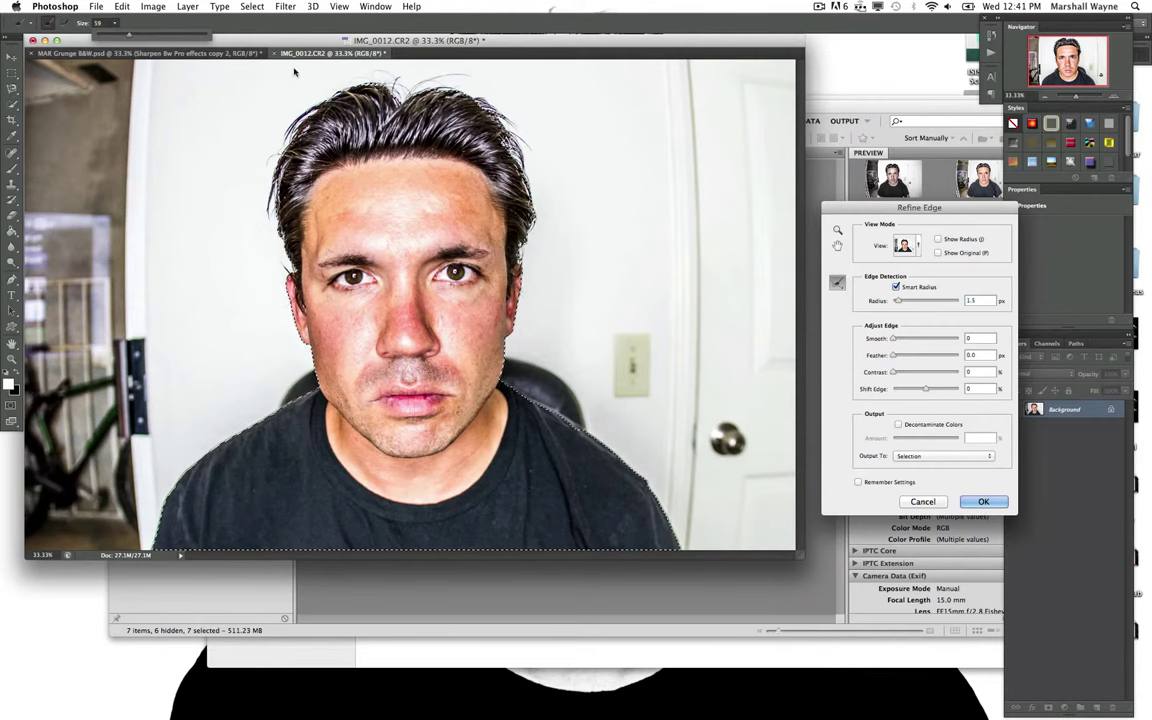
left_click(343, 85)
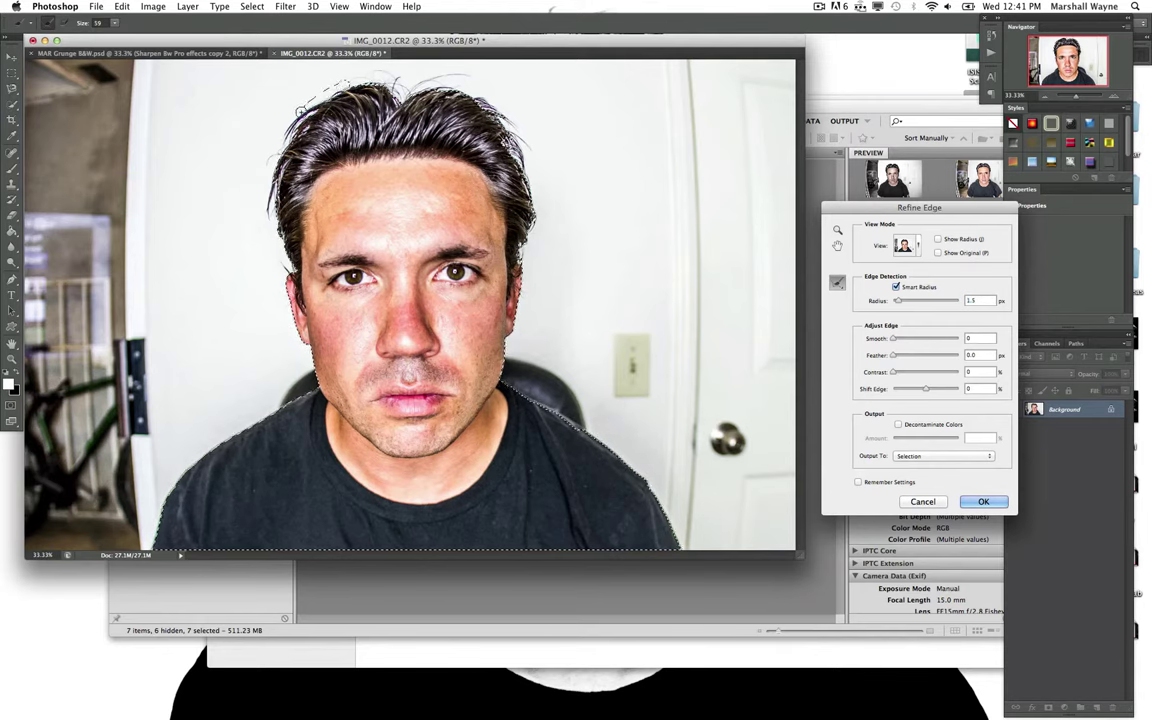
left_click_drag(302, 108, 285, 133)
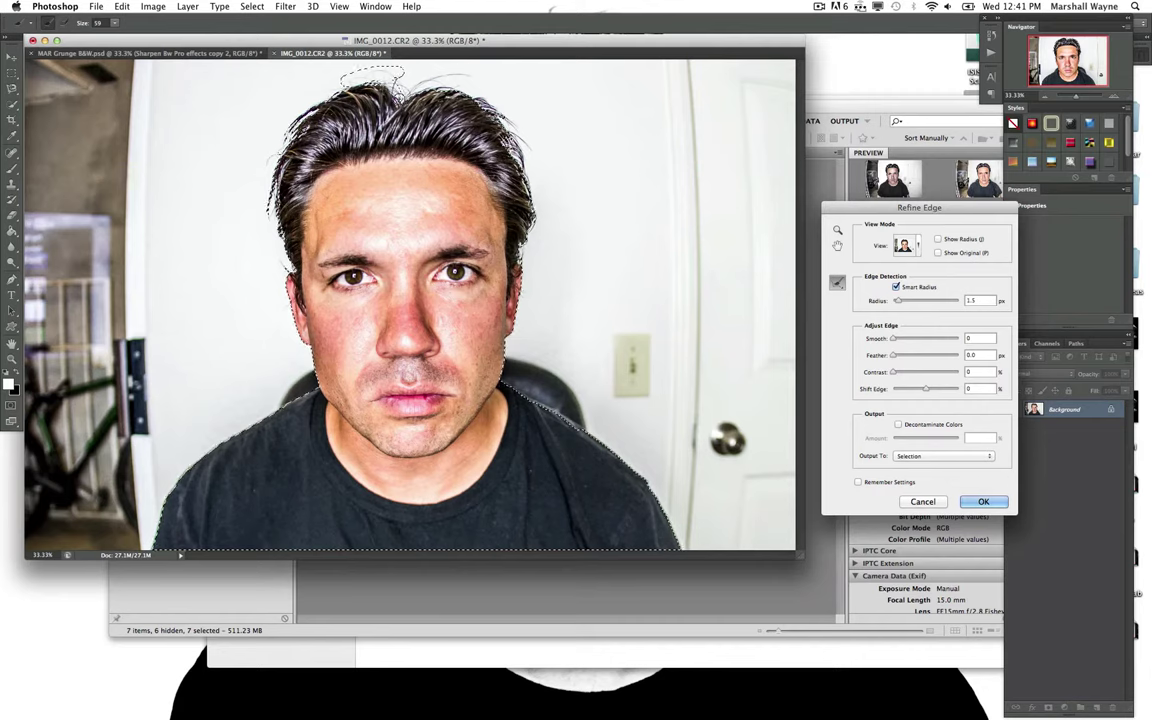
left_click_drag(420, 83, 460, 88)
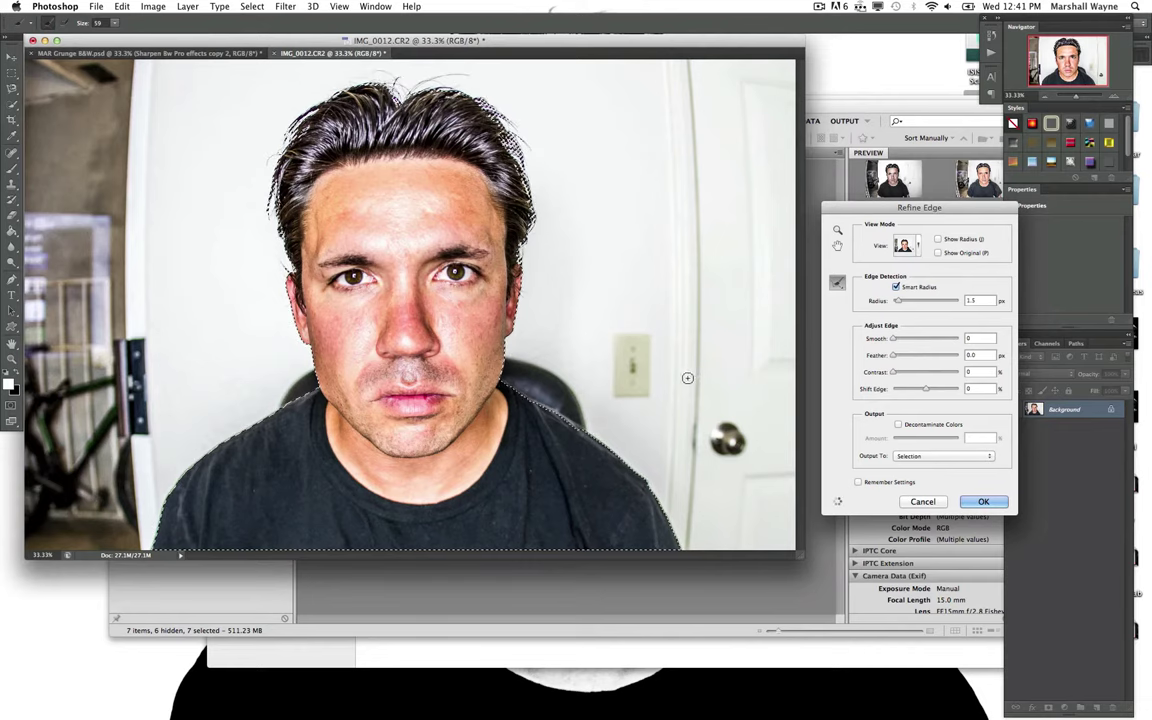
Step: Enable Decontaminate Colors with Smooth 4 and Shift Edge -13, outputting a masked layer
left_click(898, 425)
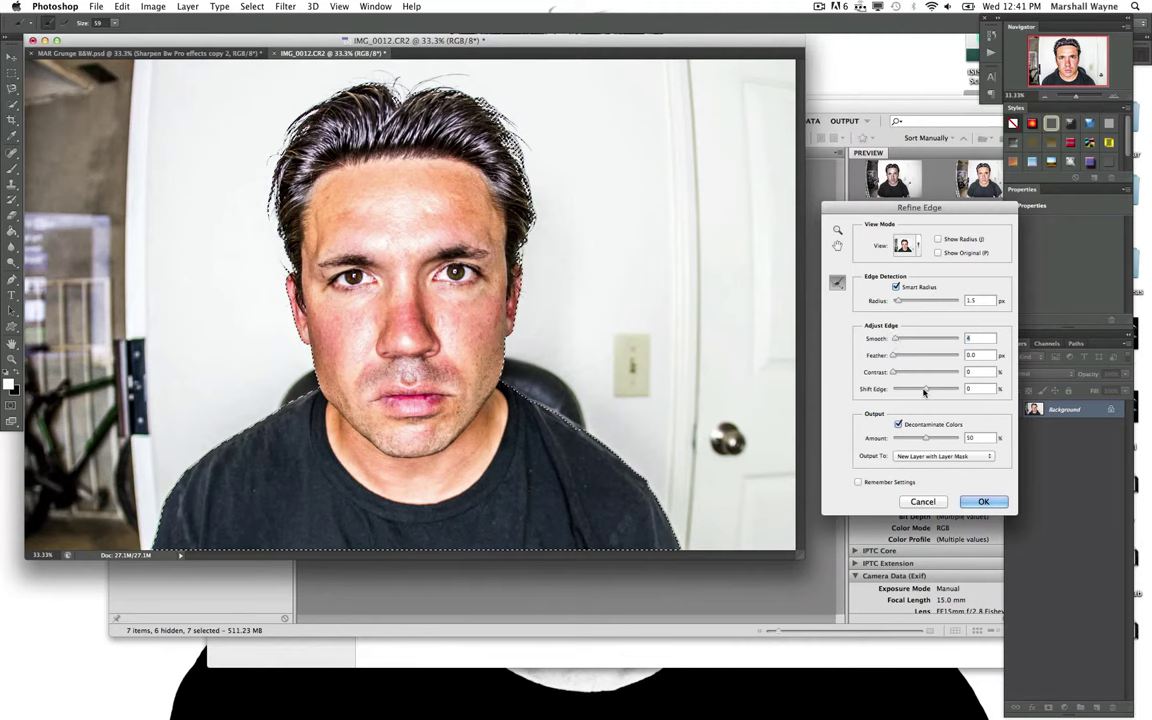
left_click_drag(924, 392, 922, 391)
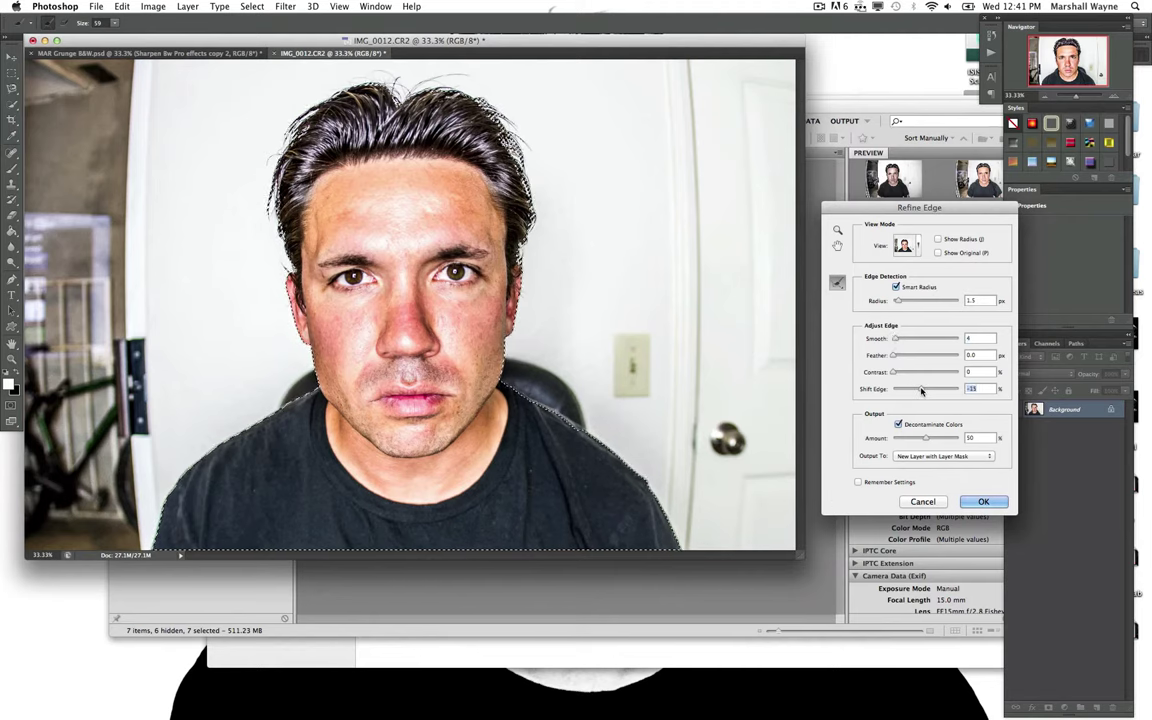
type("-100")
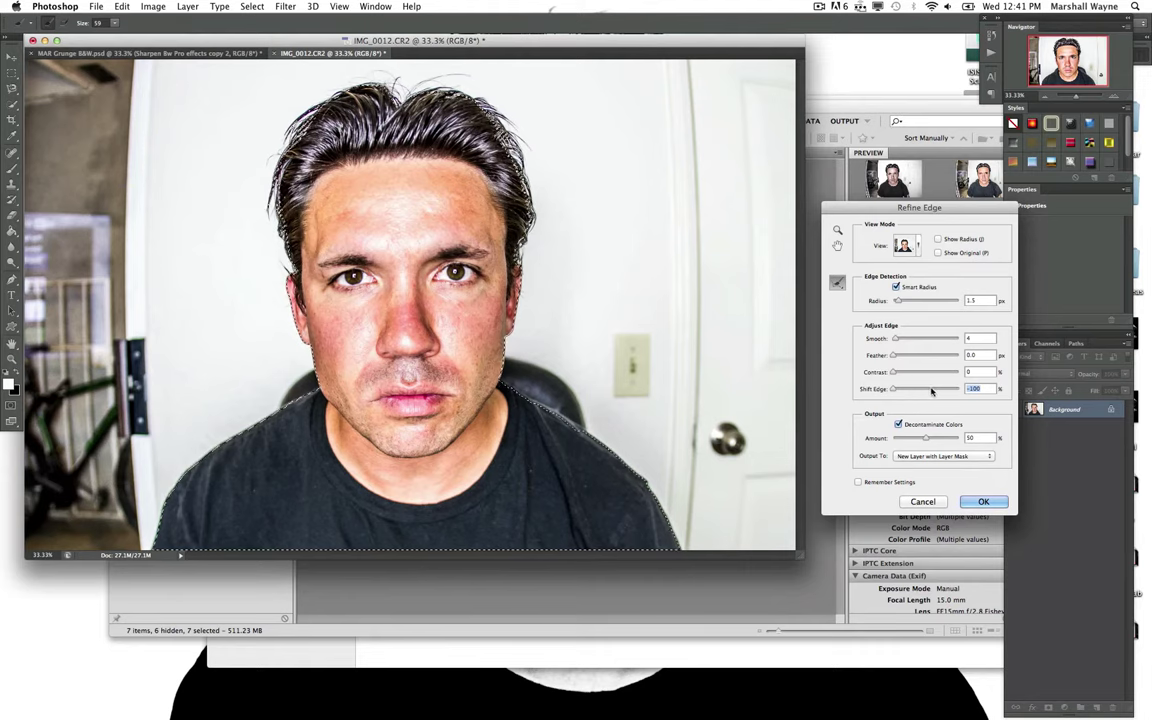
type("100")
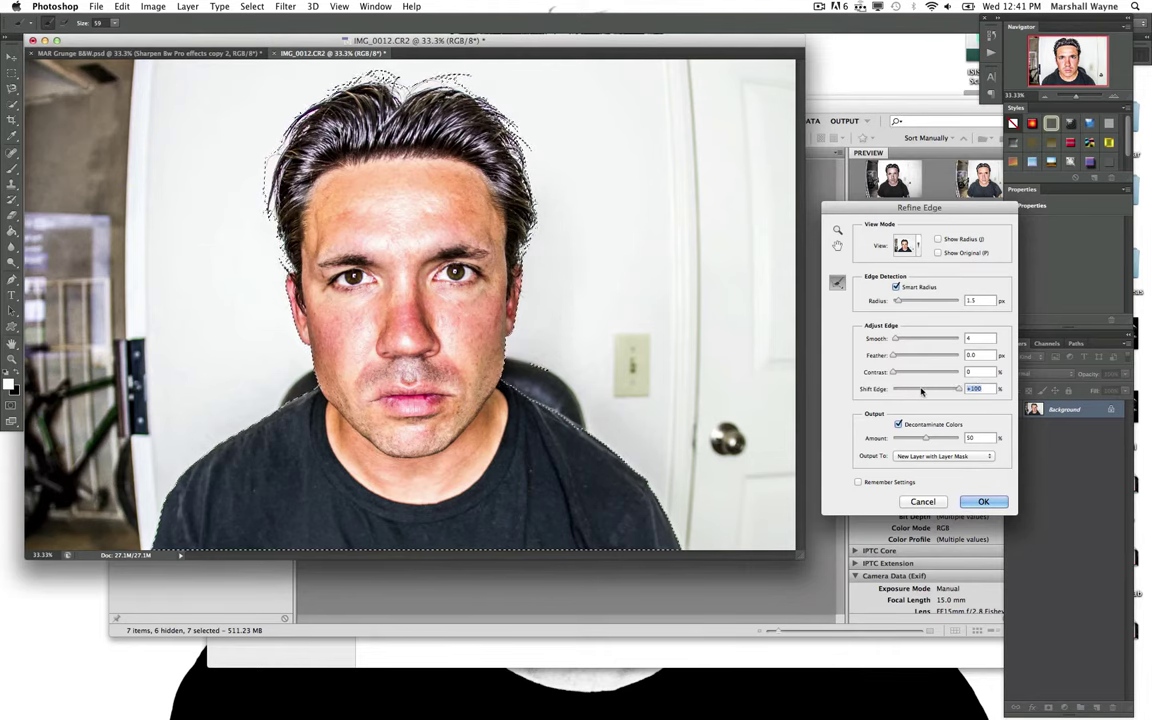
type("15")
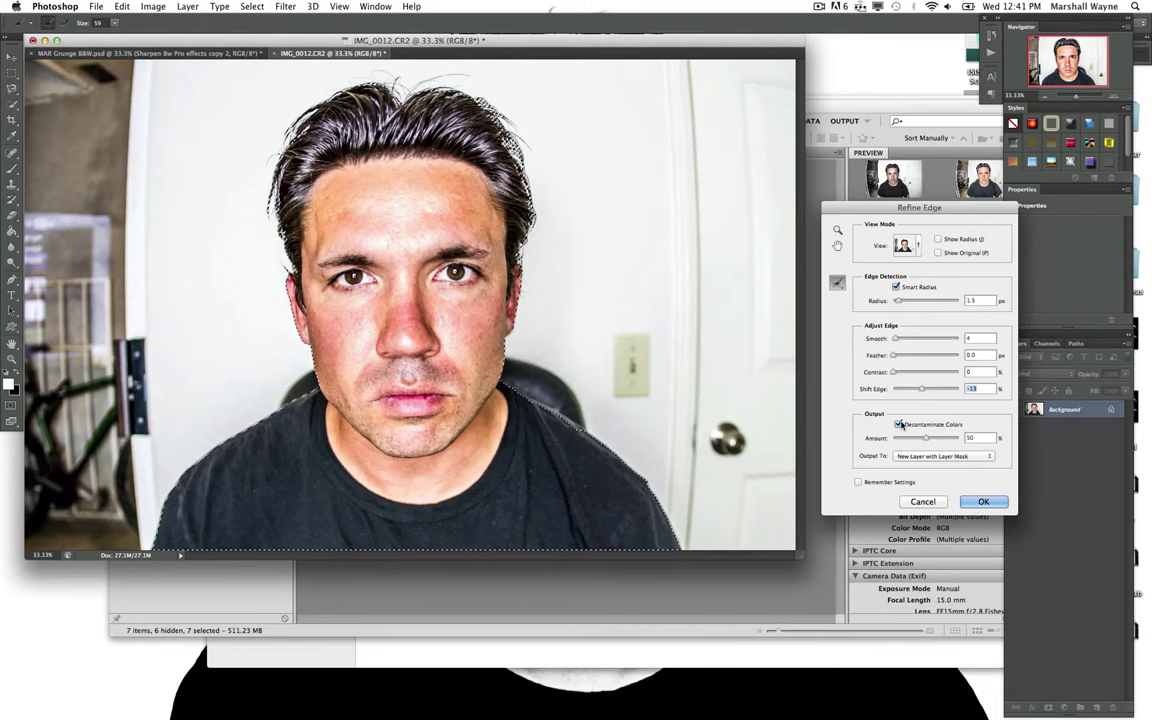
left_click(976, 502)
Step: Apply the refined cut-out as a masked layer and compare it with MAR Grunge B&W
left_click(999, 503)
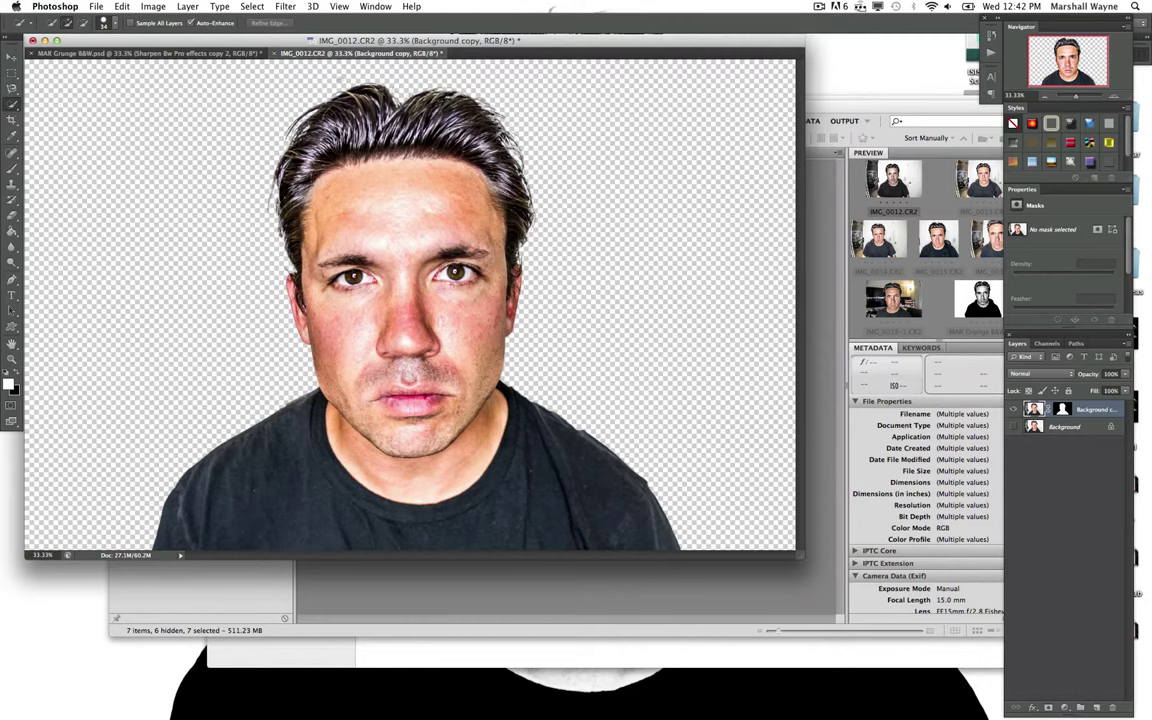
left_click(170, 54)
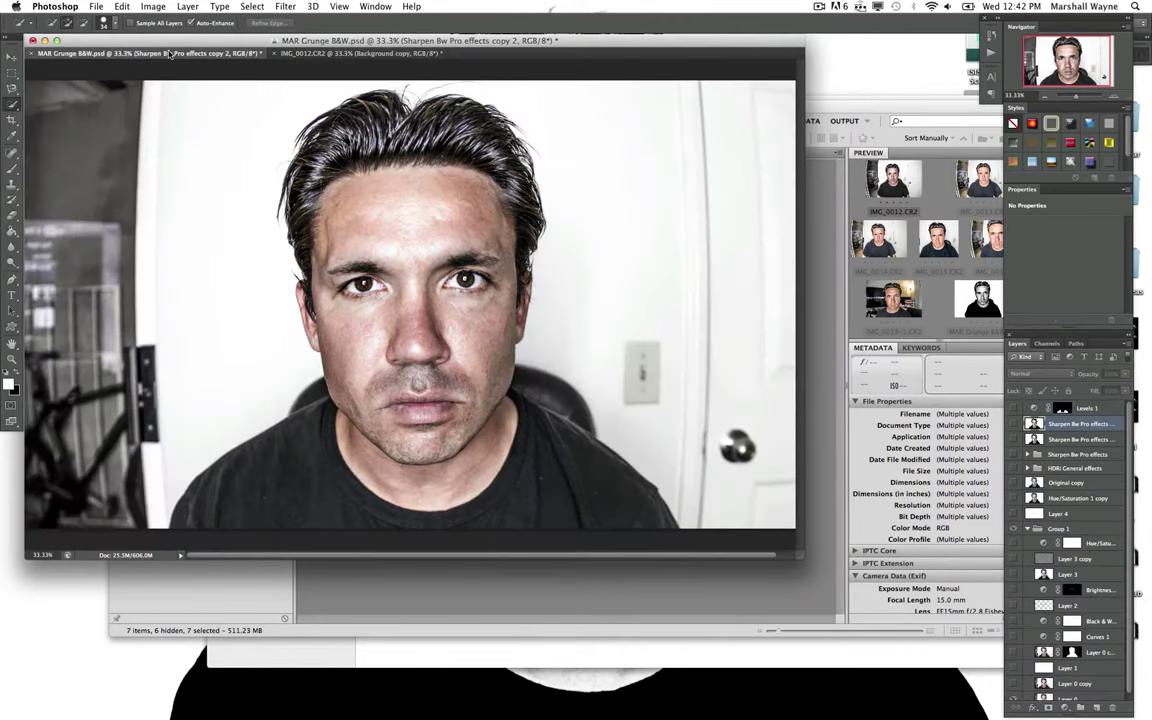
left_click(356, 54)
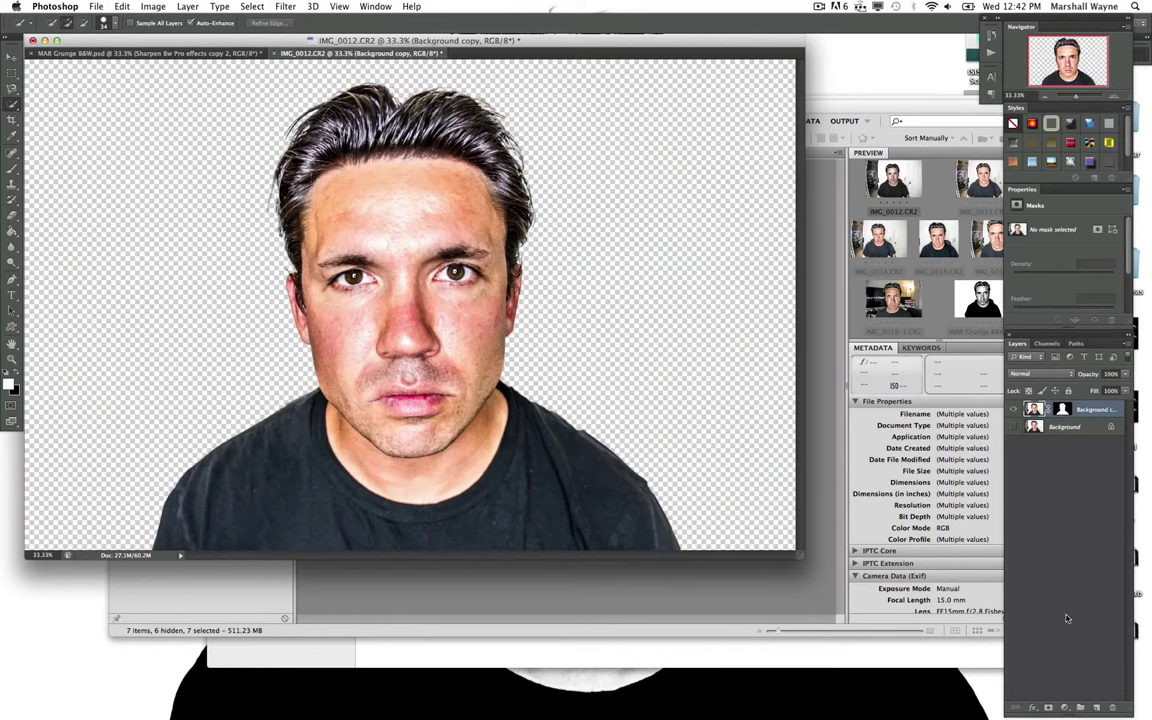
Step: Add a Hue/Saturation adjustment layer with Saturation lowered to -11
left_click(1064, 707)
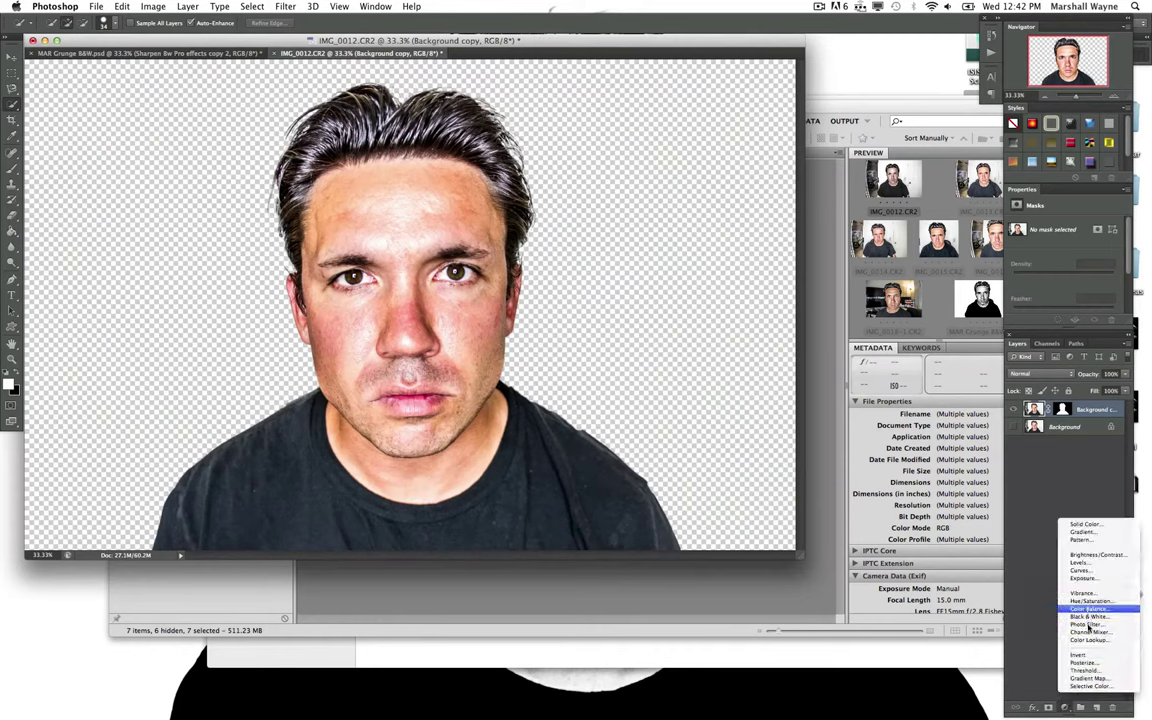
left_click(1065, 707)
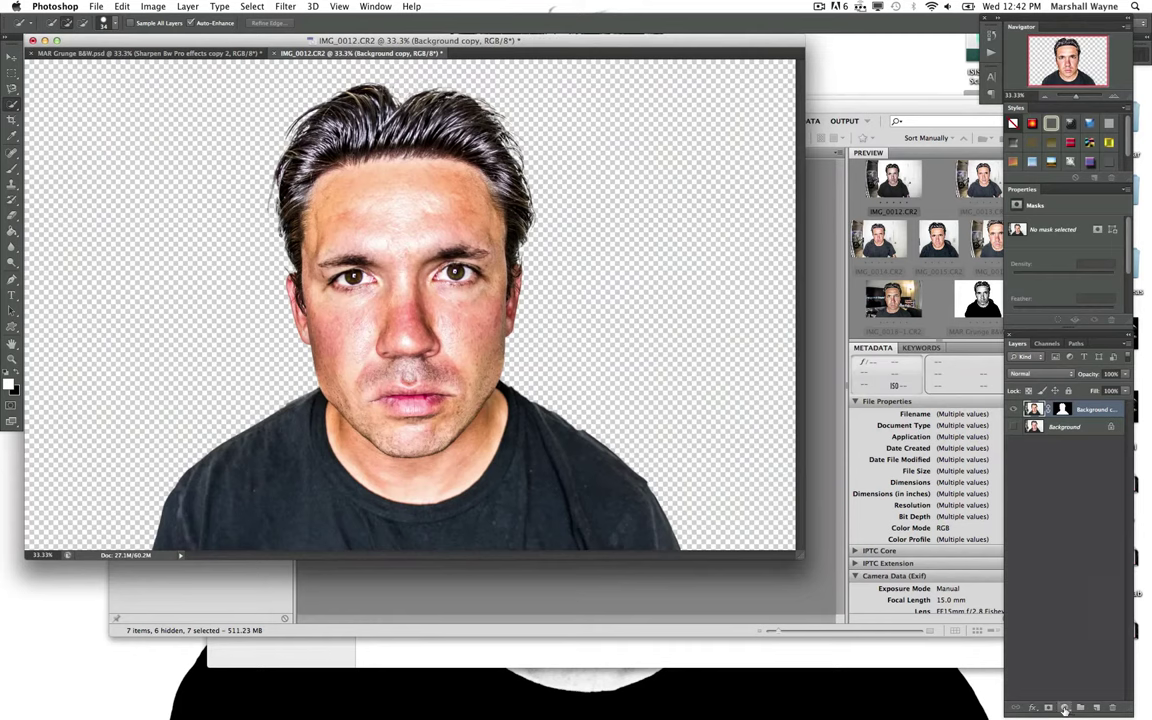
left_click(1065, 707)
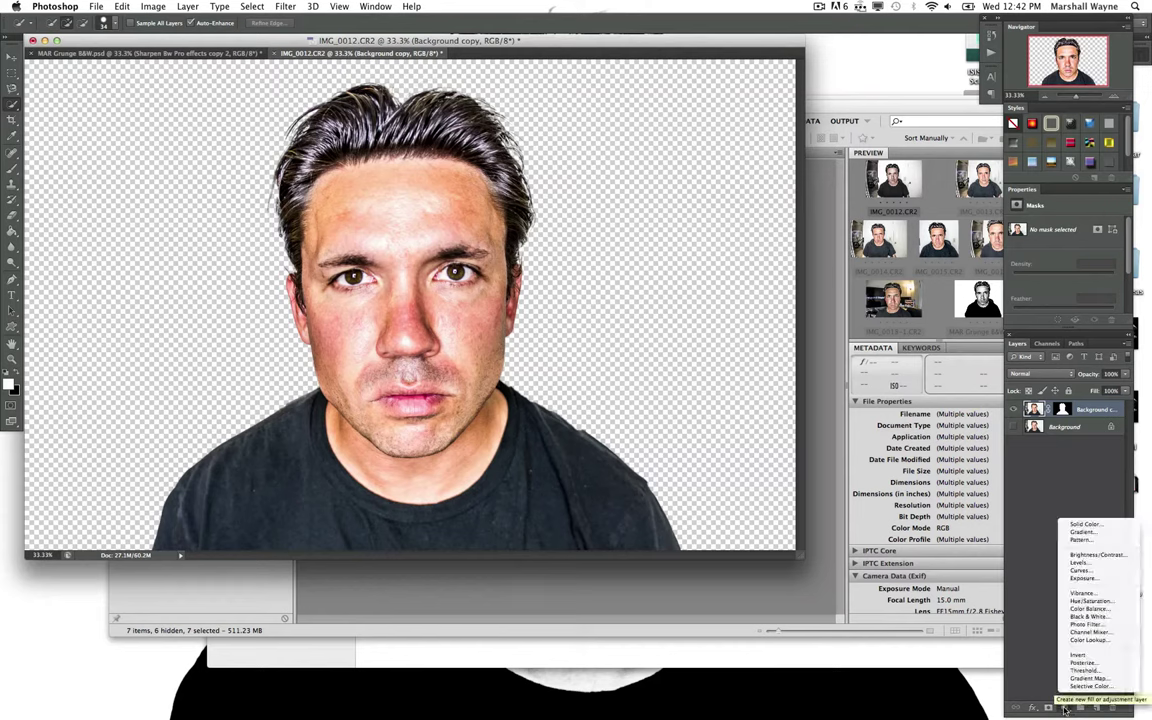
left_click(1088, 601)
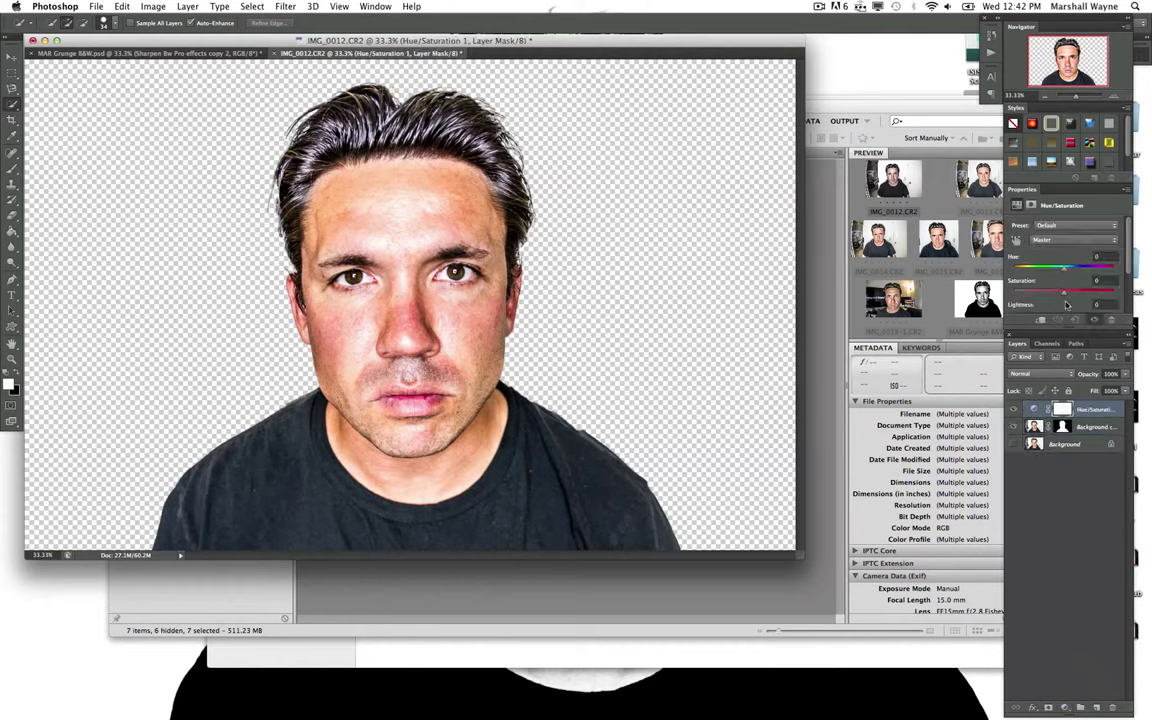
left_click_drag(1065, 295, 1047, 296)
Step: In MAR Grunge B&W, hide the room background layer and toggle Curves 1 off and on to compare
left_click(214, 54)
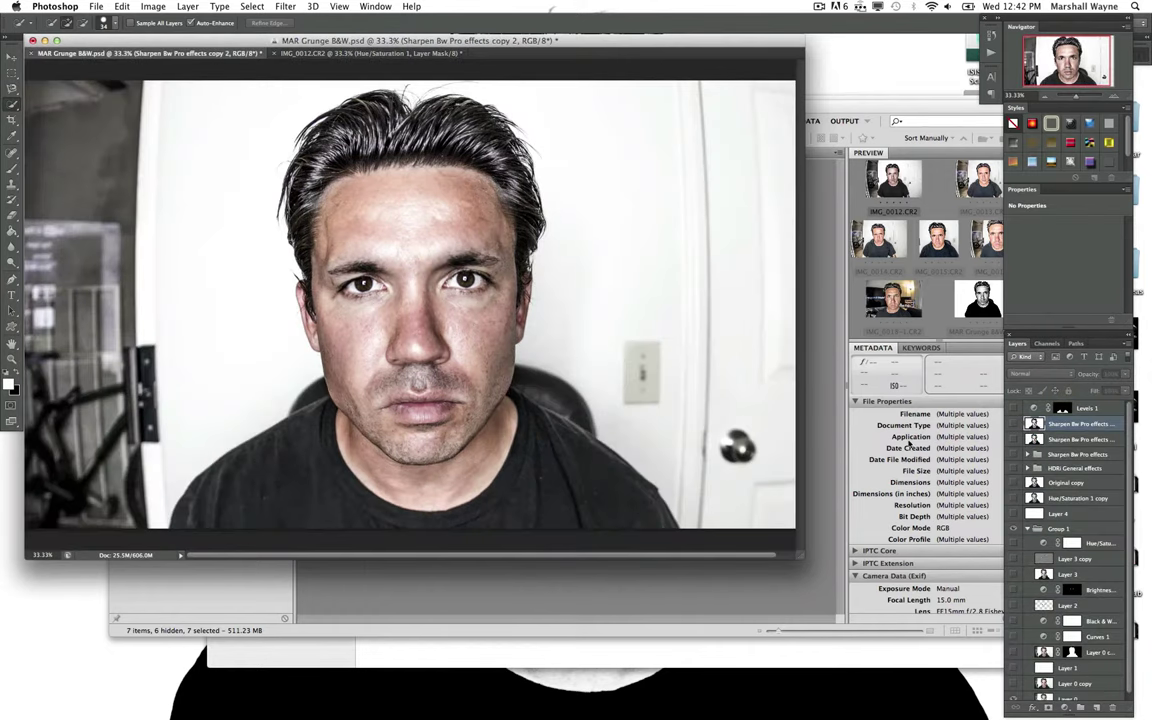
scroll(1089, 601, "down", 1)
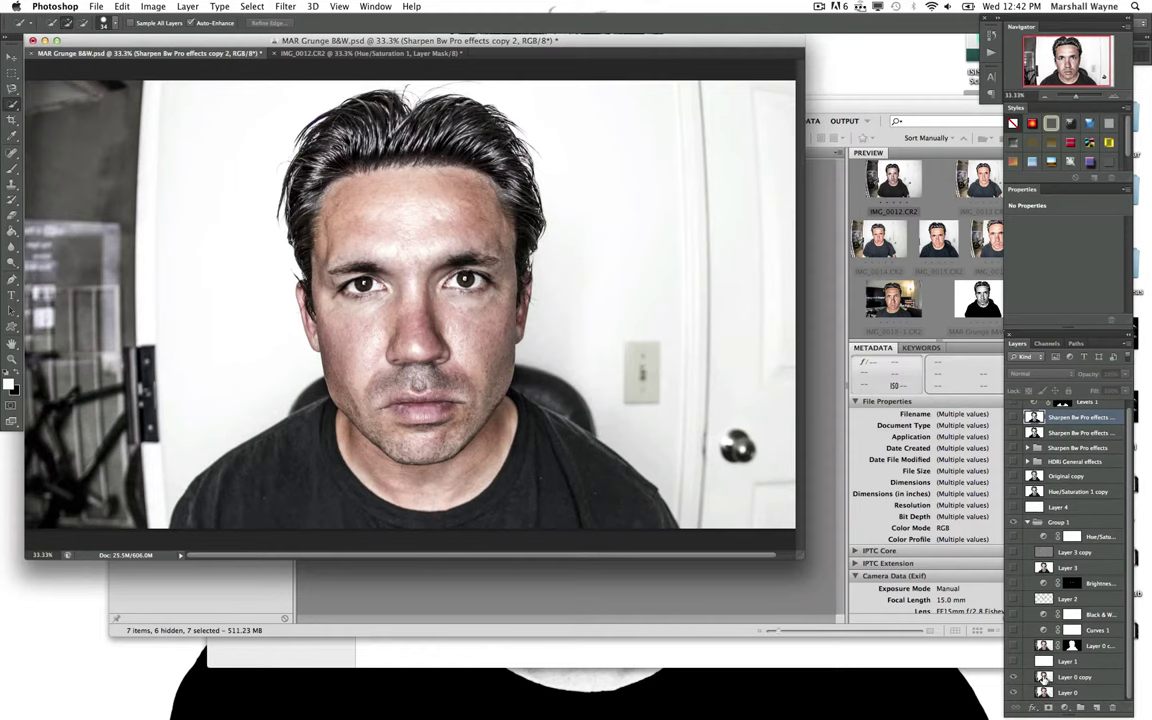
left_click(1013, 662)
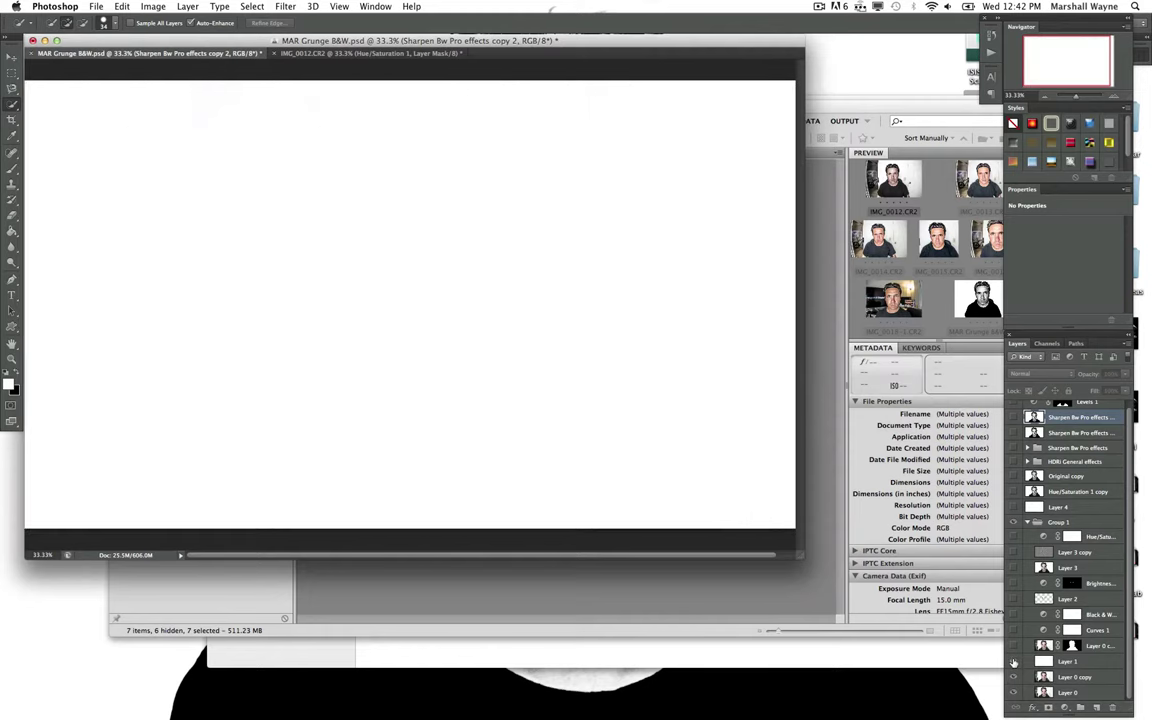
left_click(1013, 648)
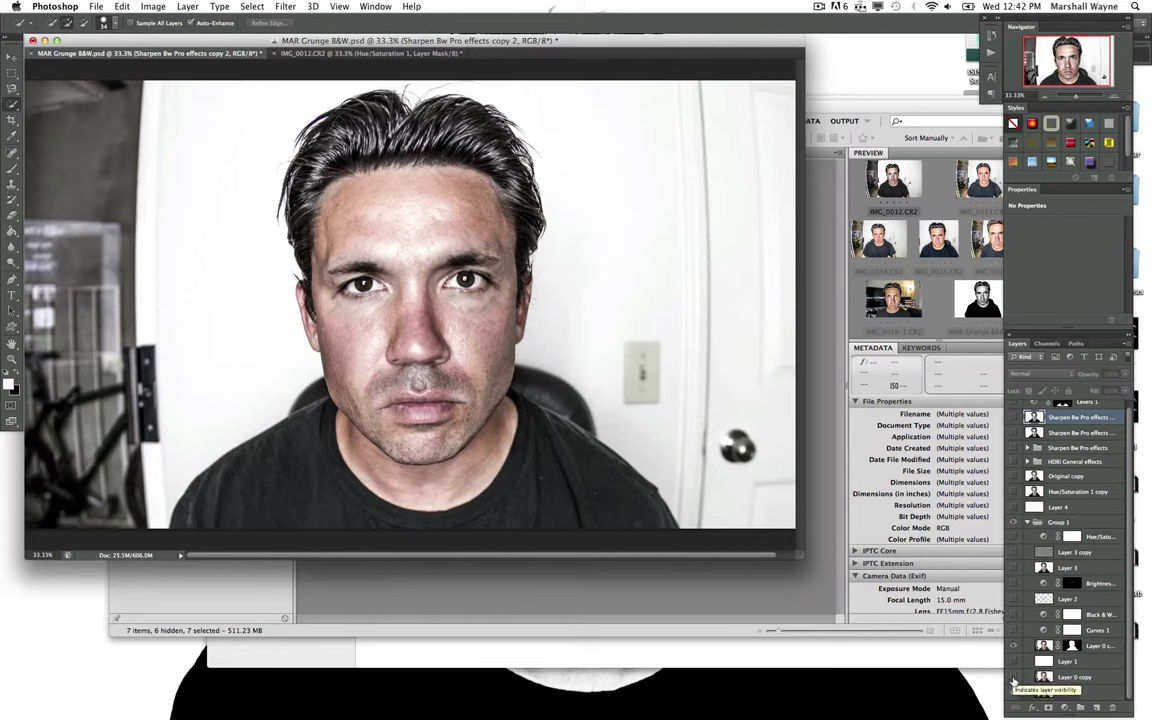
left_click(1014, 692)
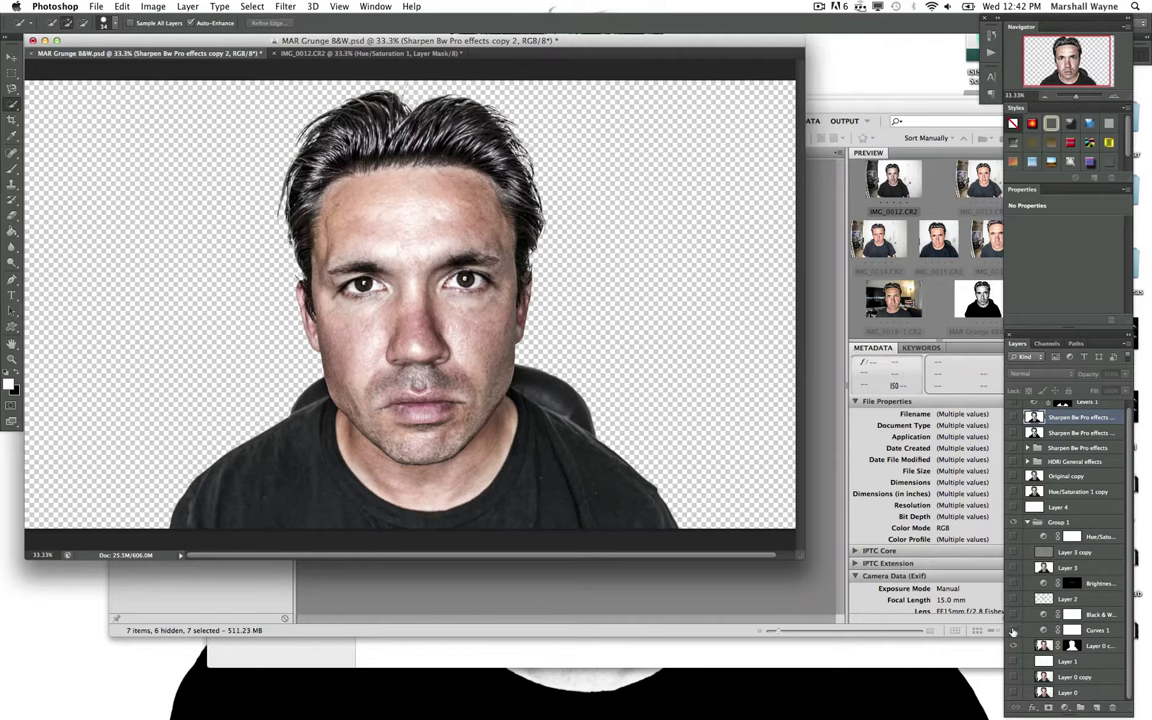
left_click(1015, 630)
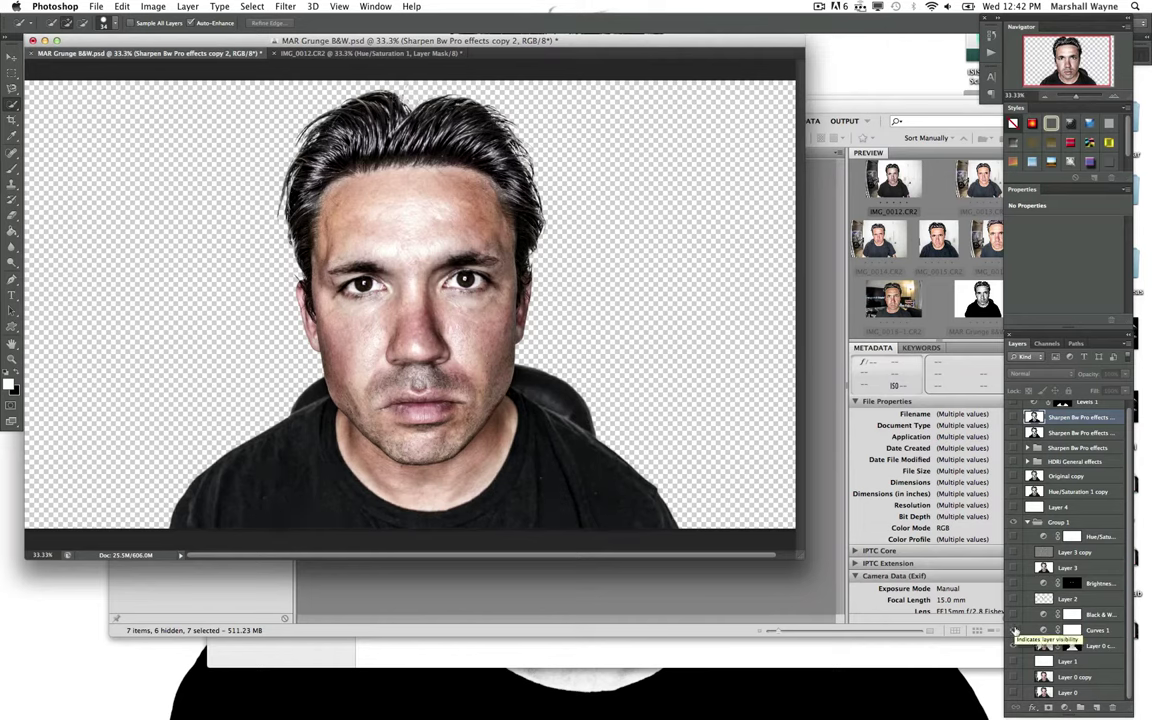
left_click(1015, 631)
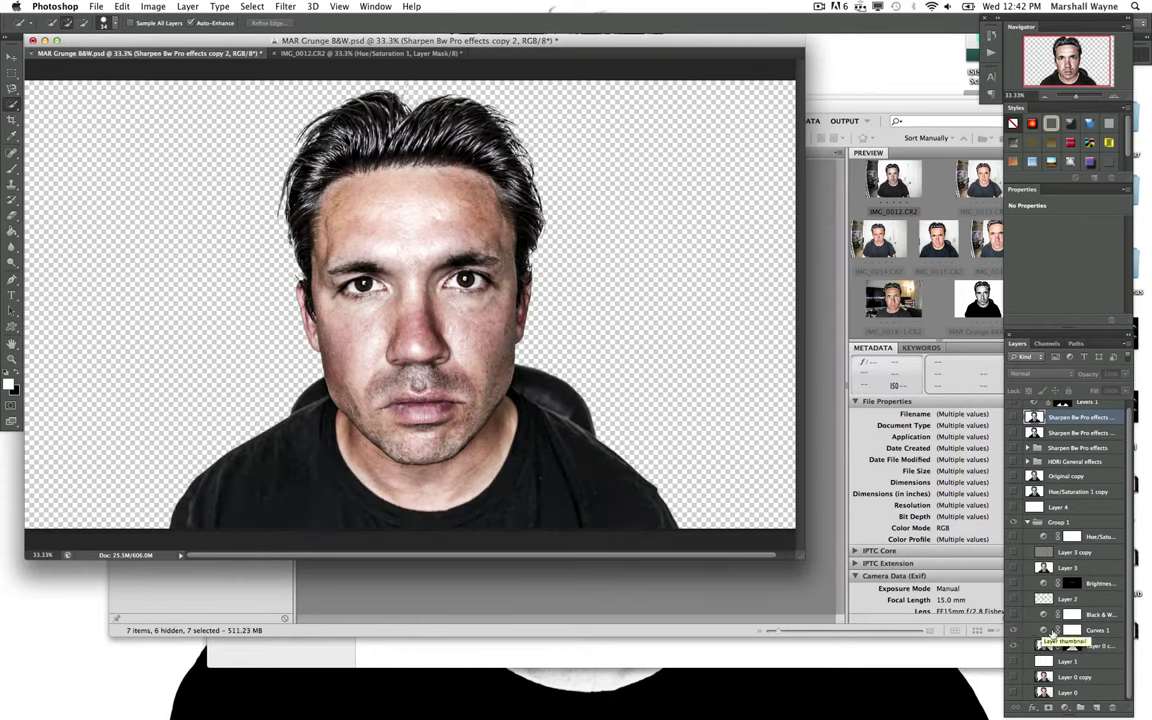
Step: Add a Curves 2 adjustment layer and pull its midpoint down to darken the portrait
left_click(1066, 707)
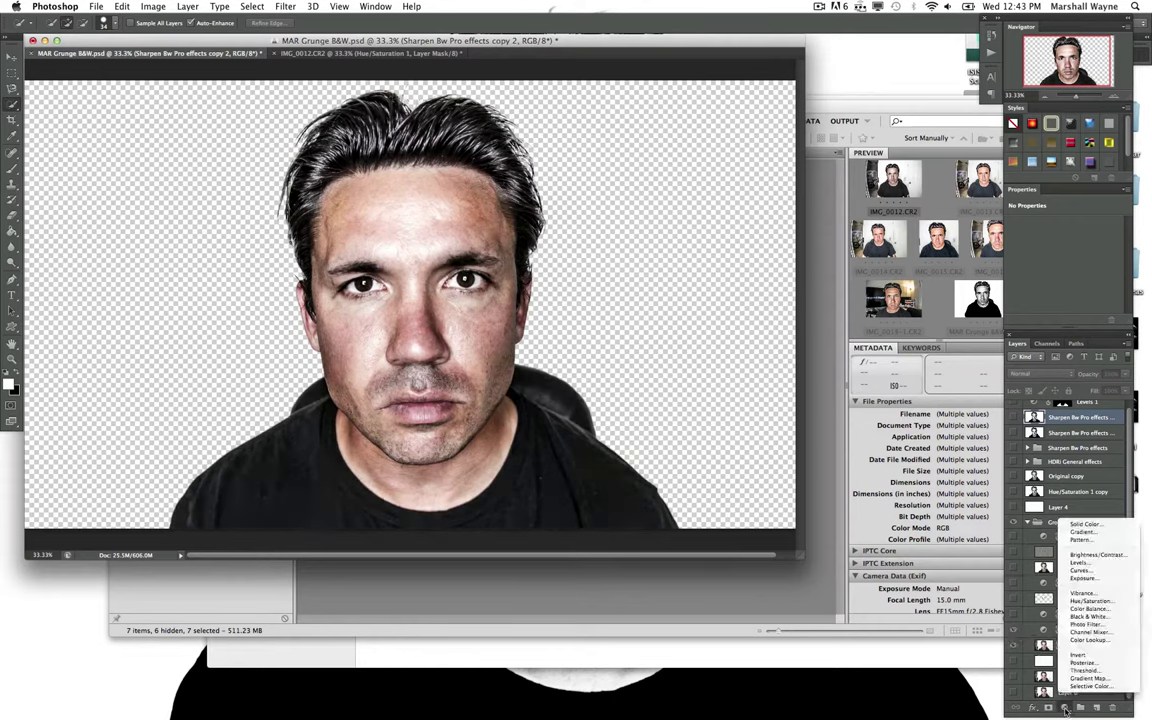
left_click(1080, 571)
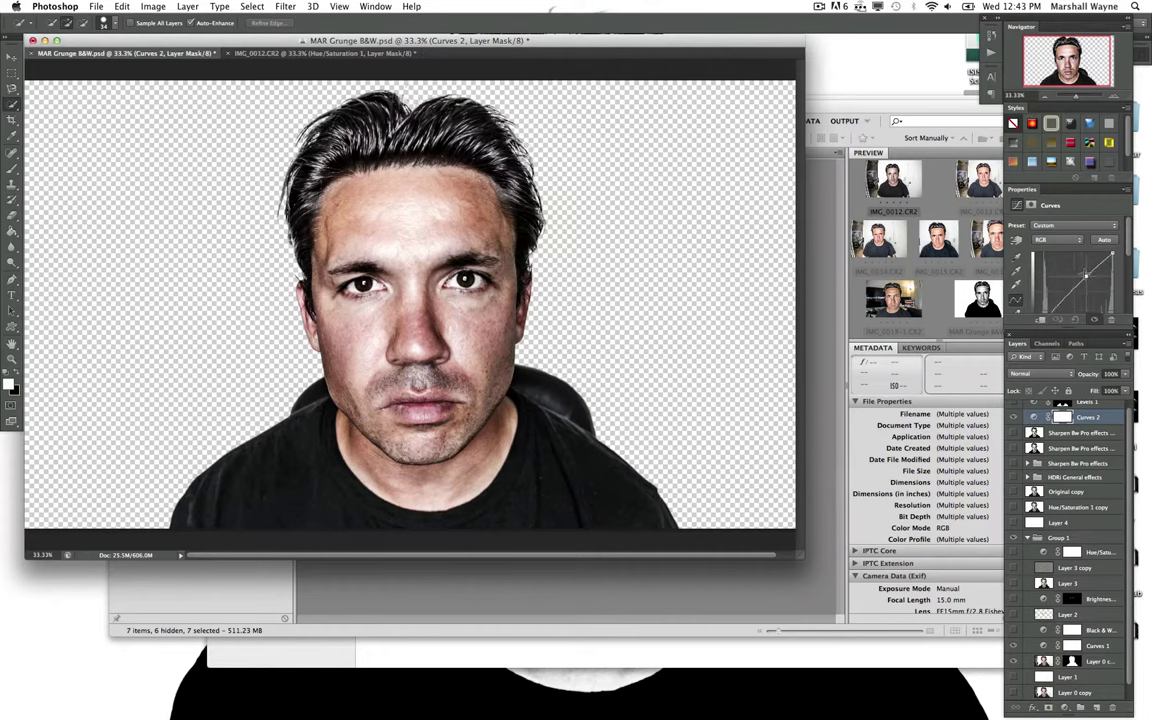
left_click_drag(1087, 282, 1091, 282)
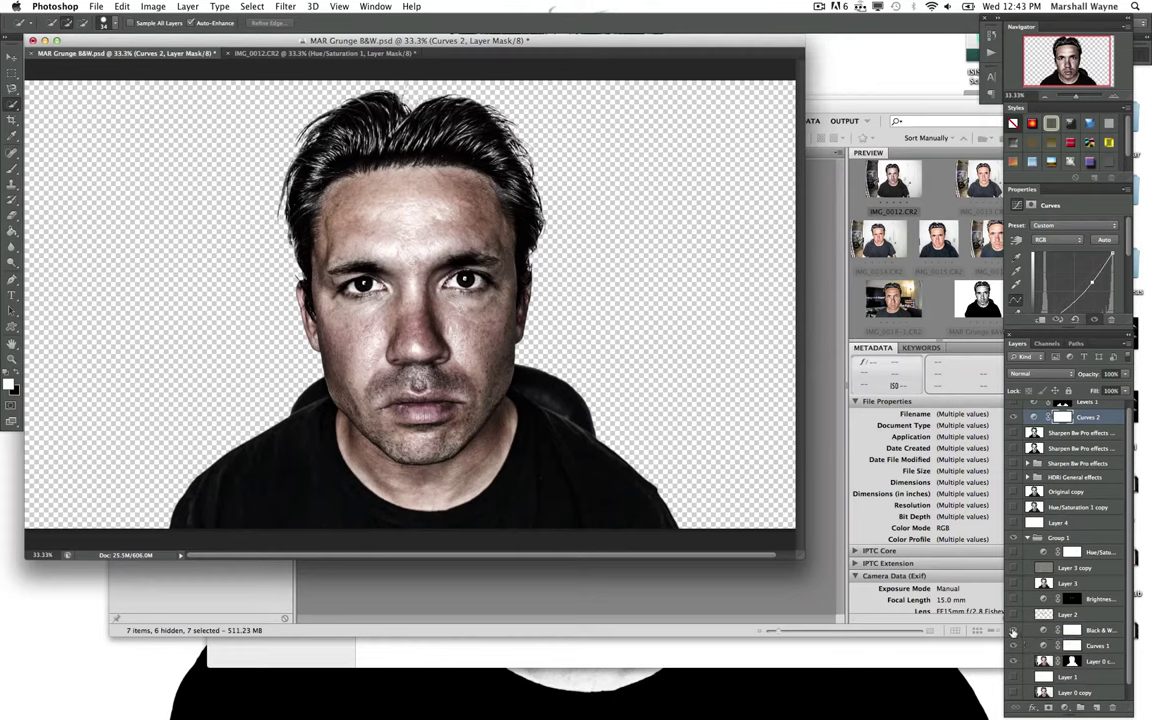
left_click(1043, 631)
Step: Lower the Black & White 1 adjustment's opacity to 54%
left_click_drag(1087, 374, 1150, 392)
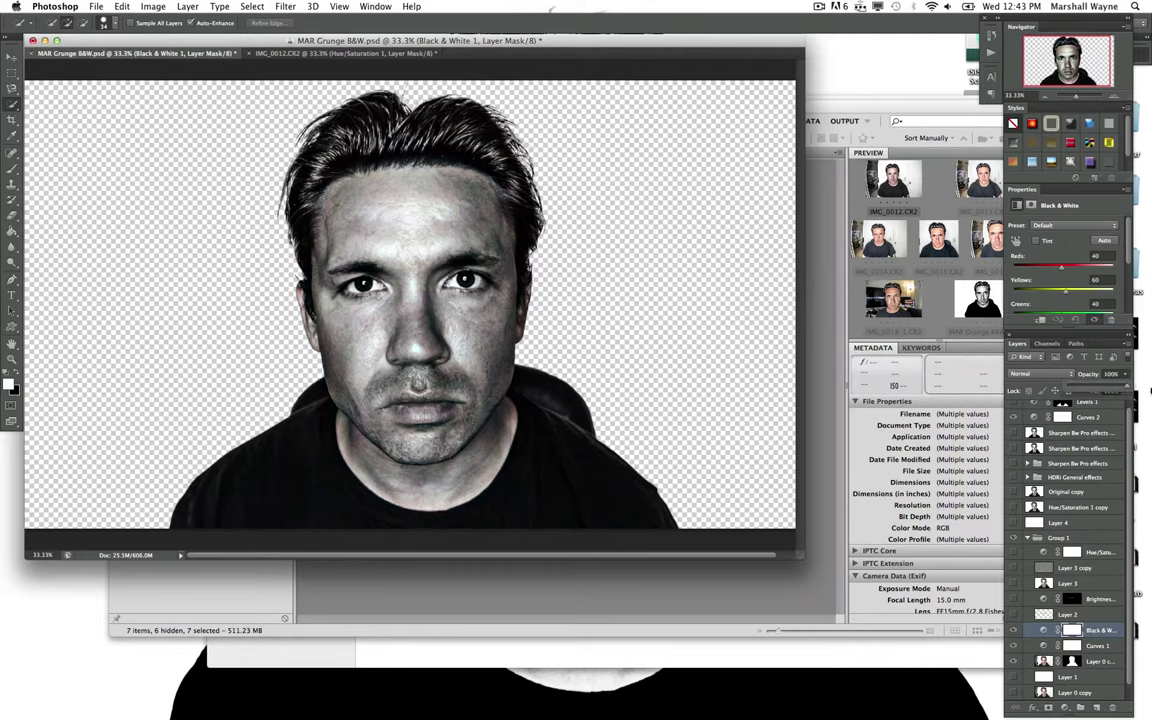
left_click_drag(1101, 387, 1101, 388)
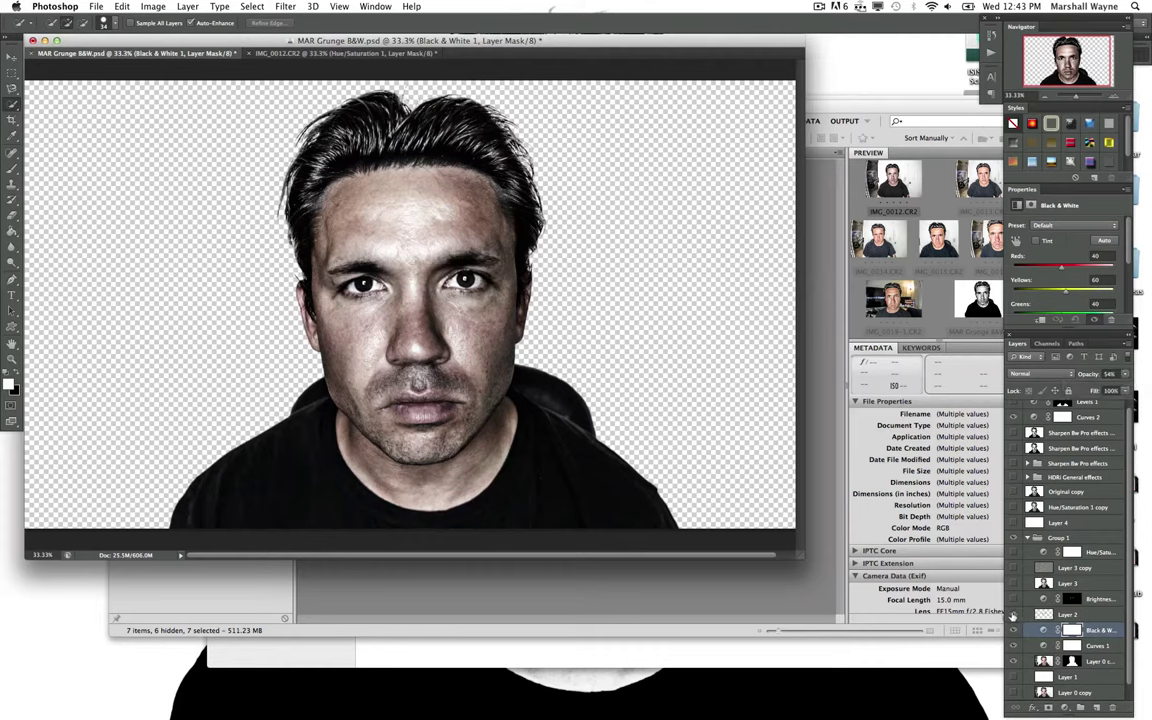
left_click(1043, 661)
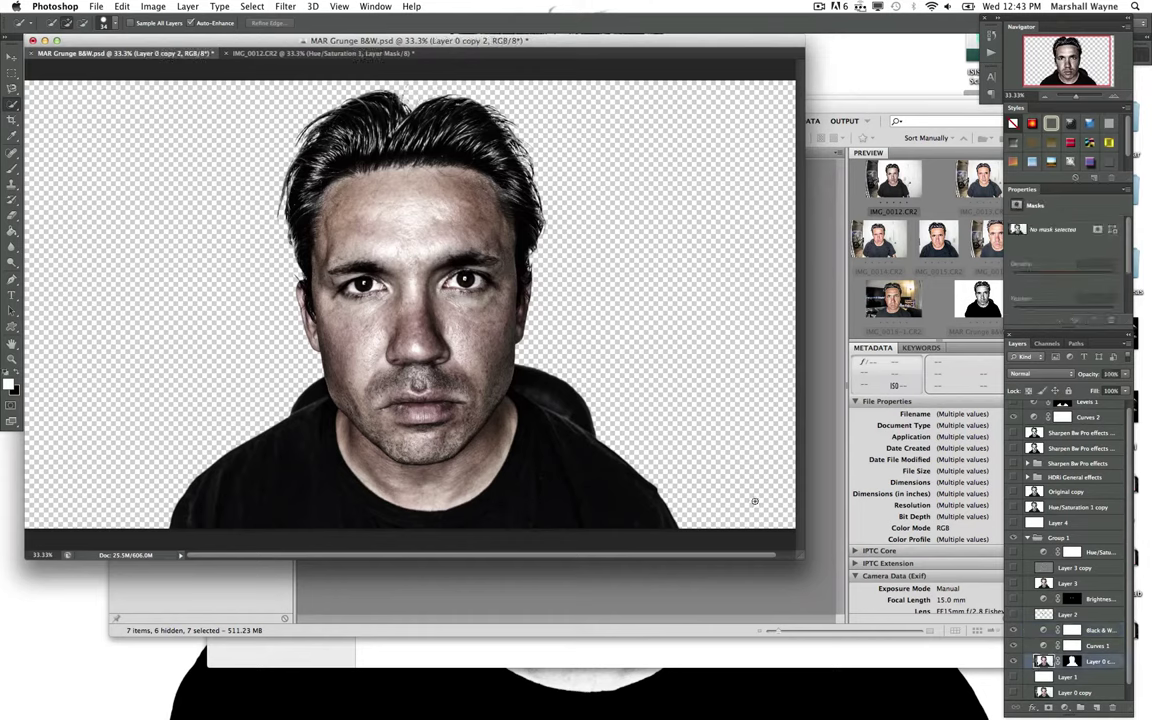
Step: Toggle the room background on and off to compare, leaving it visible
scroll(1013, 697, "down", 1)
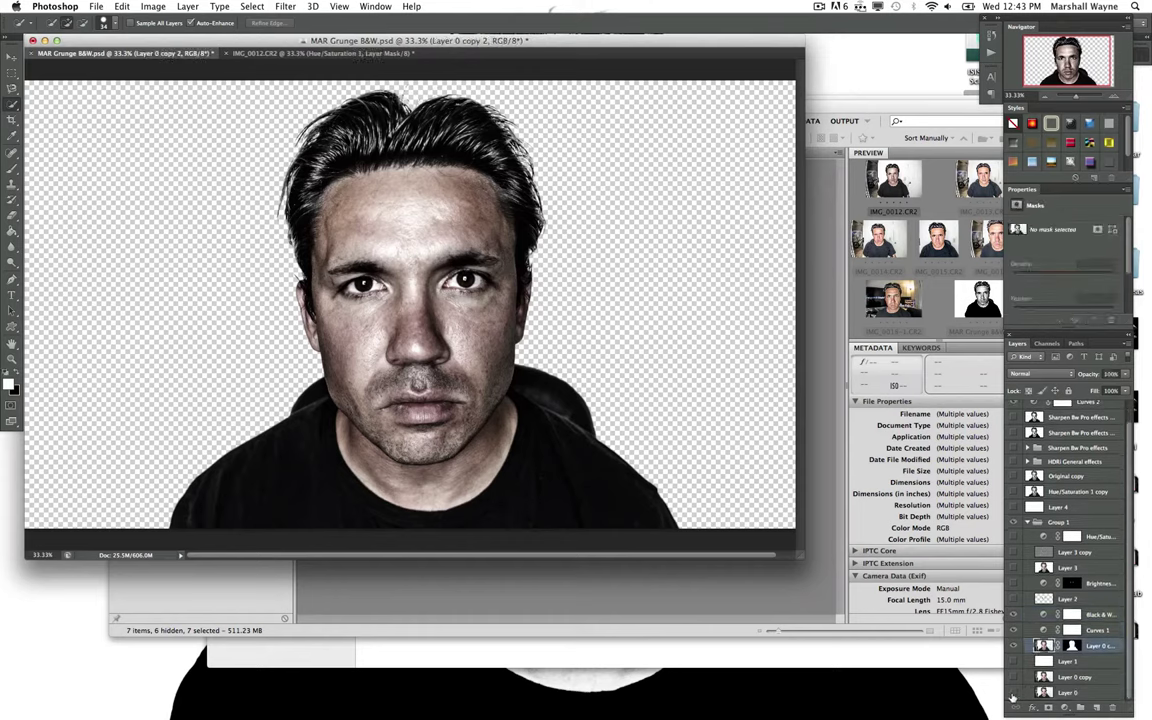
left_click(1013, 693)
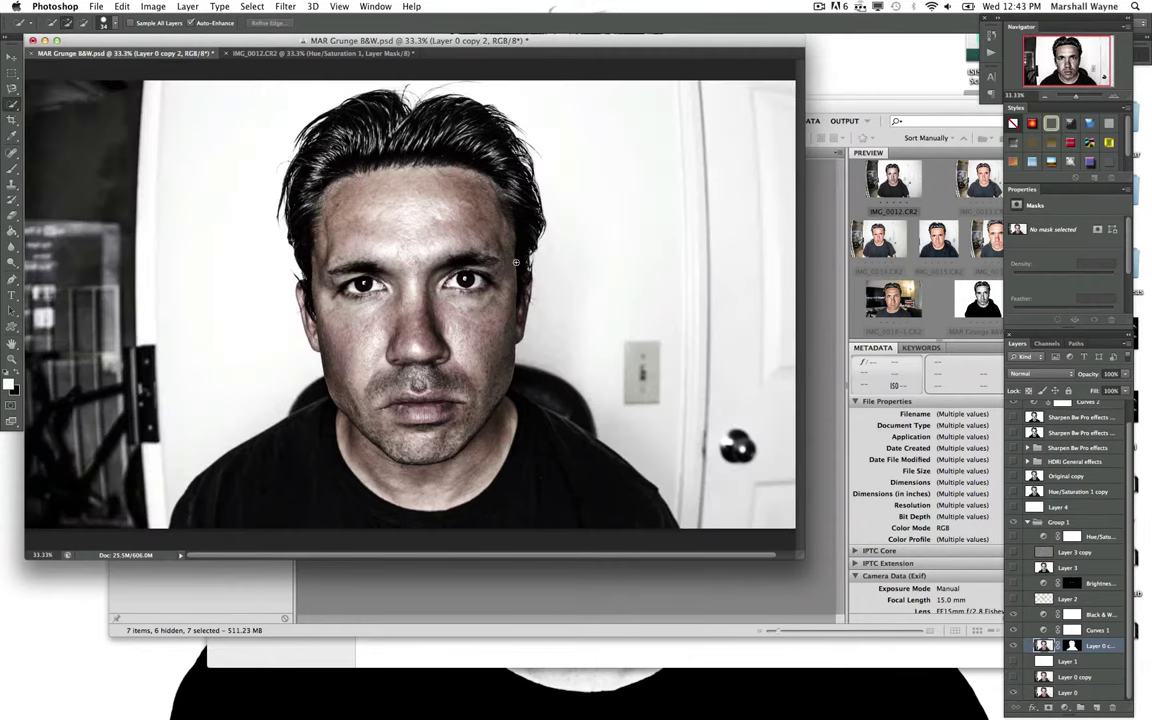
left_click(1014, 693)
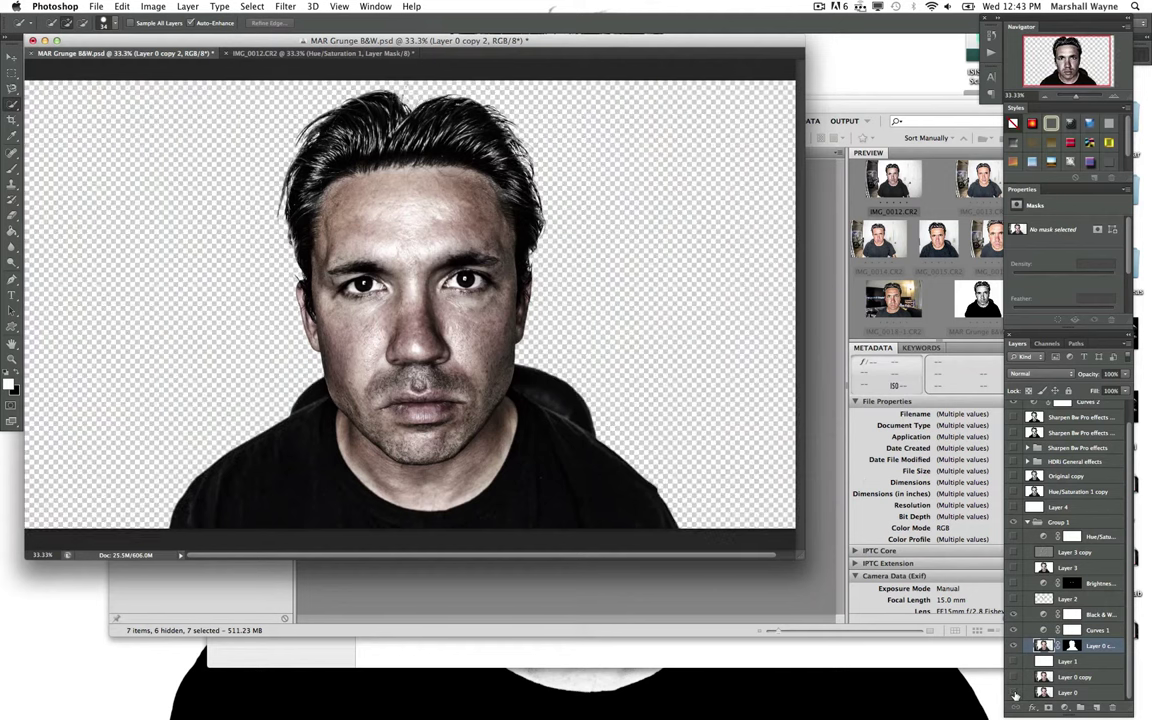
left_click(1014, 693)
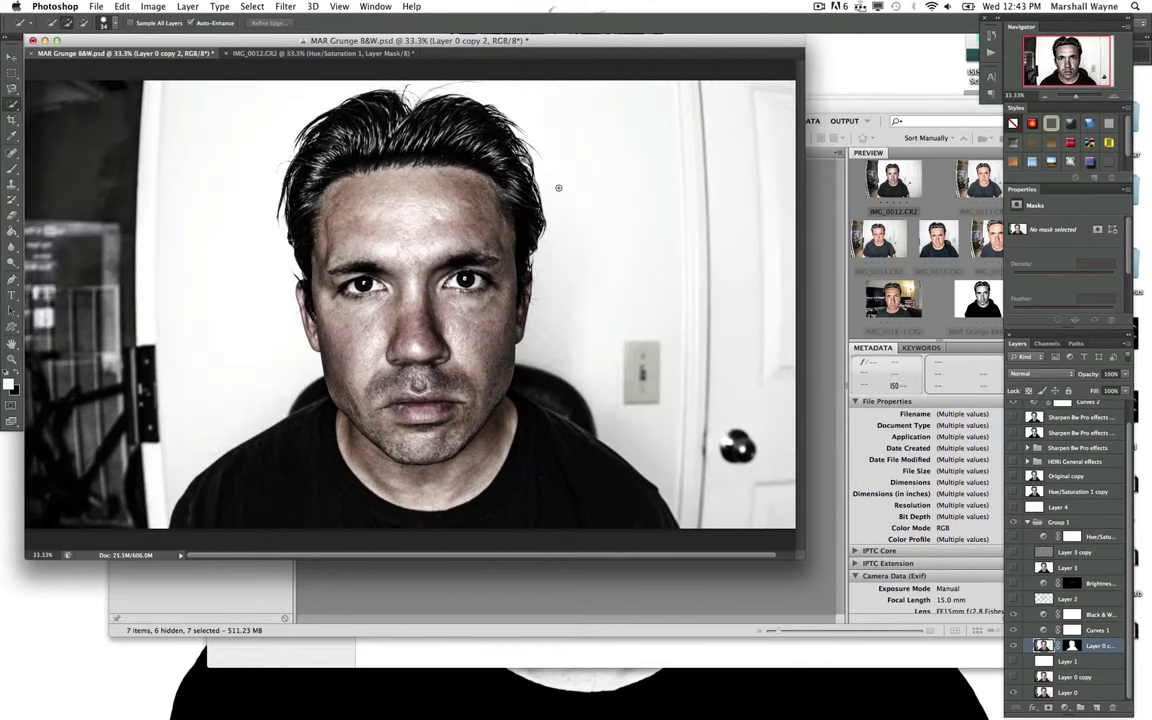
left_click(1014, 693)
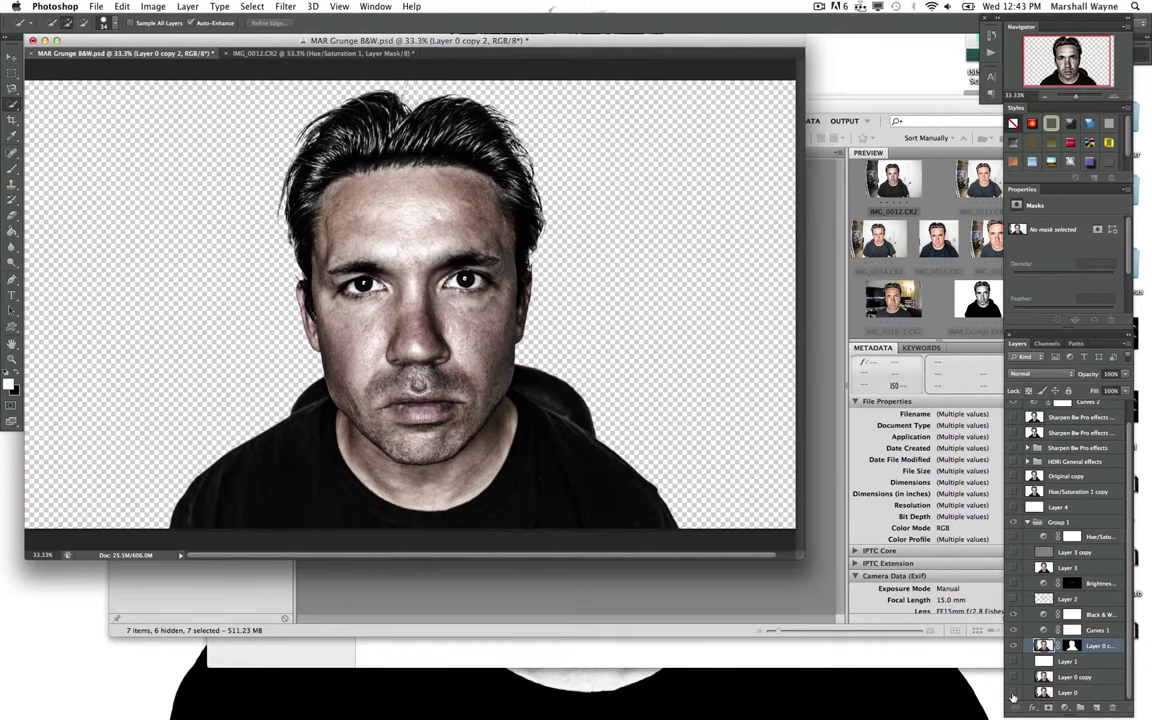
left_click(1014, 693)
left_click(1014, 693)
left_click(1014, 693)
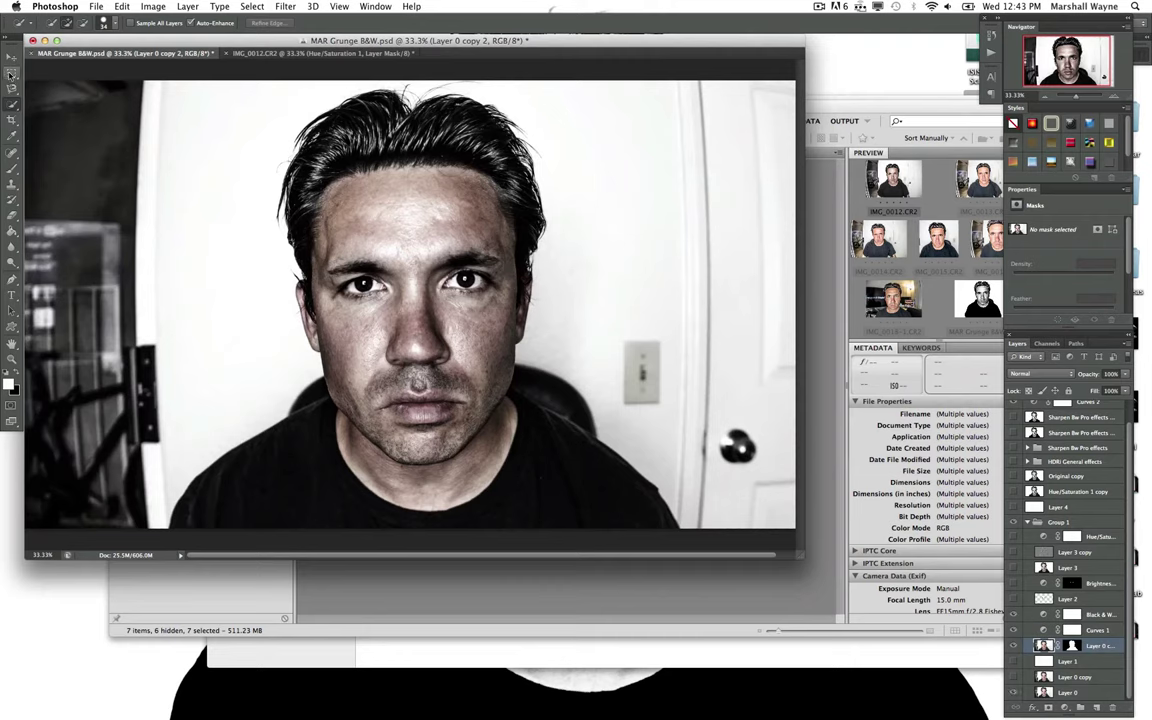
Step: Copy a rectangle around the hair and forehead onto a new Layer 5
left_click(11, 75)
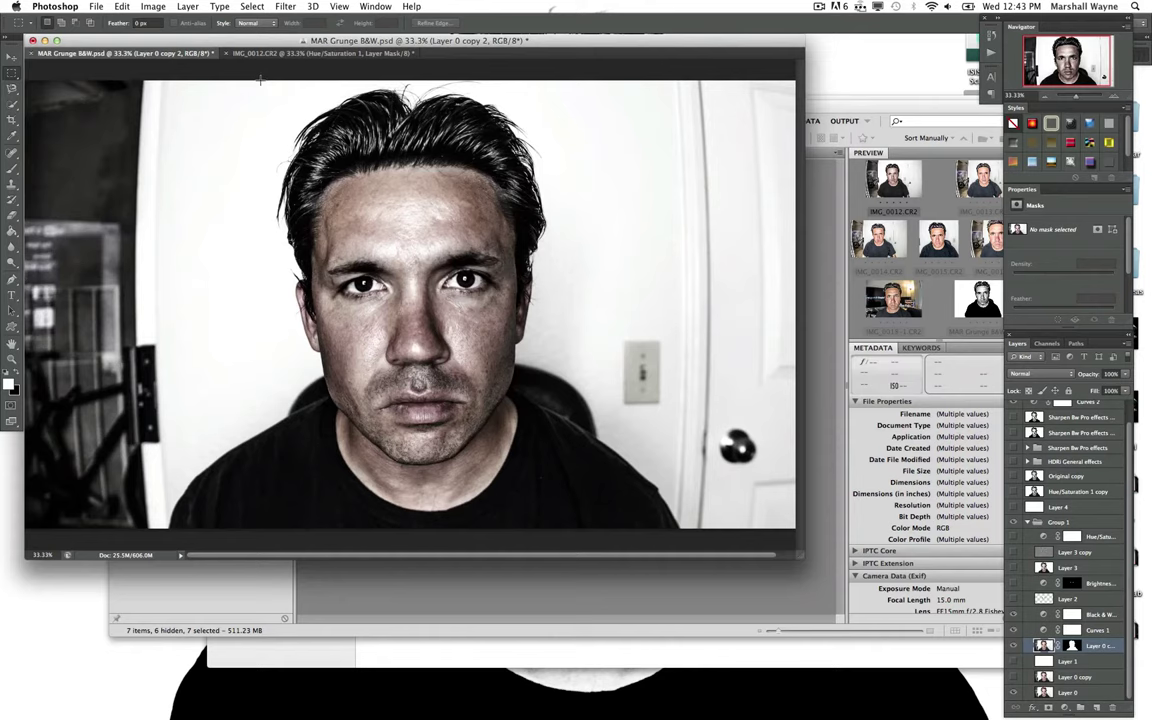
left_click_drag(260, 80, 561, 257)
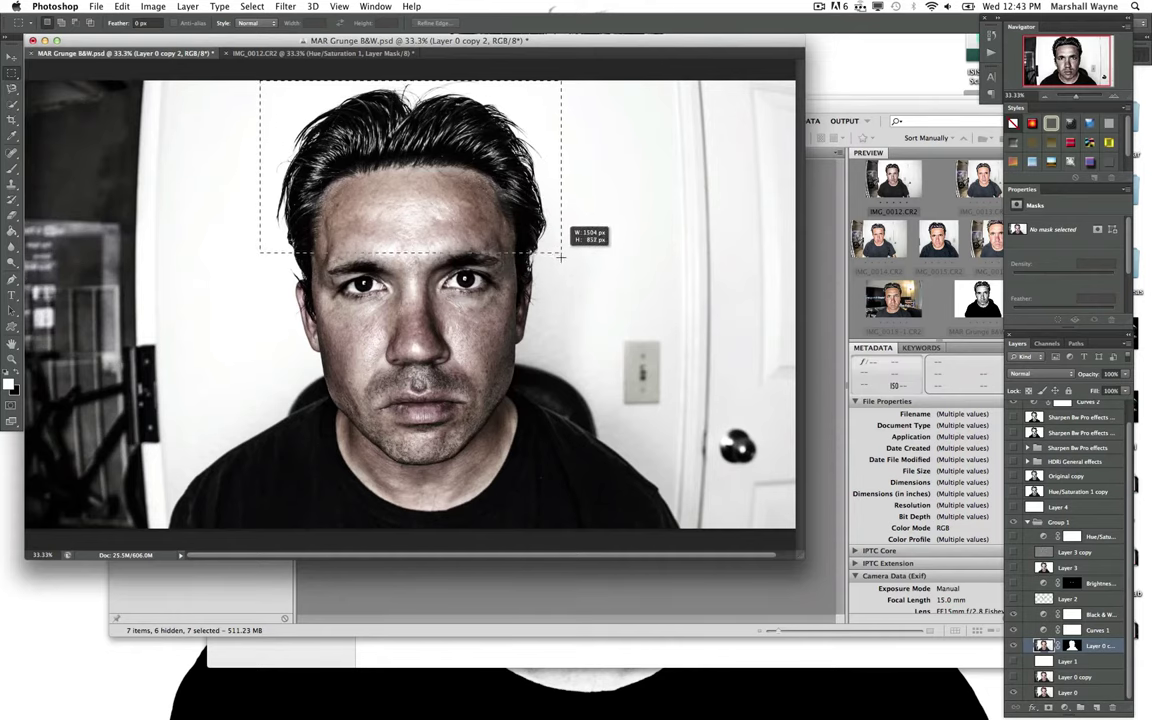
left_click_drag(561, 257, 555, 262)
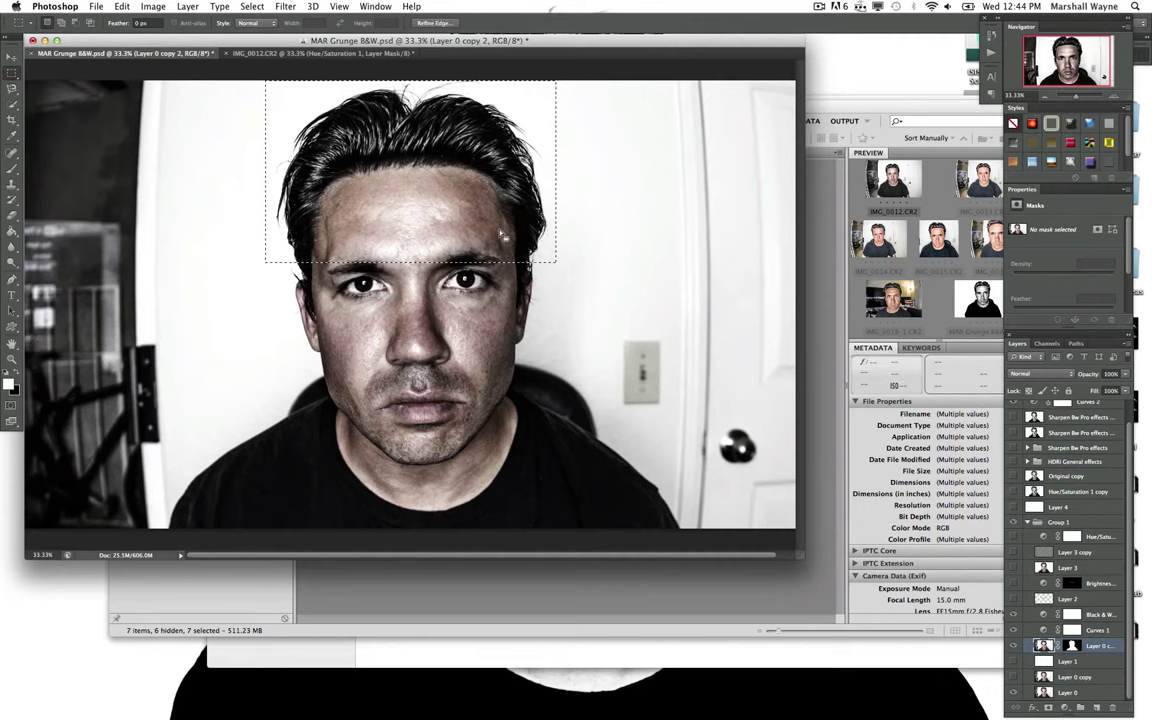
key("super+j")
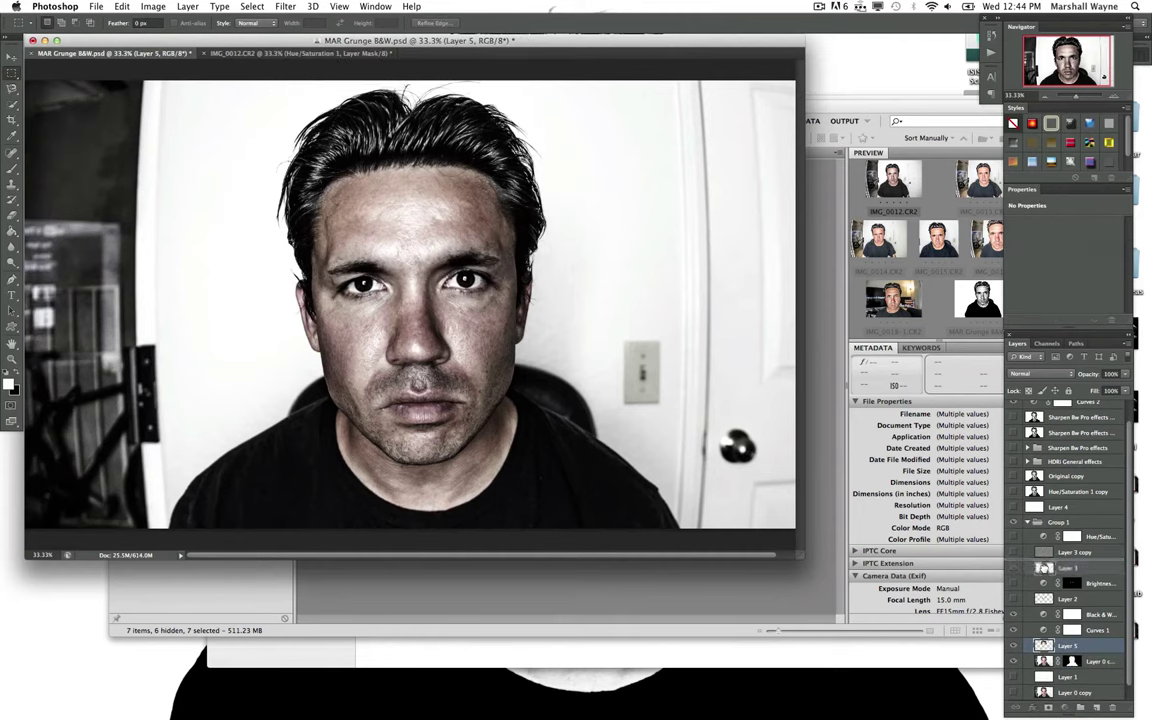
Step: Move Layer 5 below Curves 1 and toggle it to check the result
left_click_drag(1044, 598, 1044, 598)
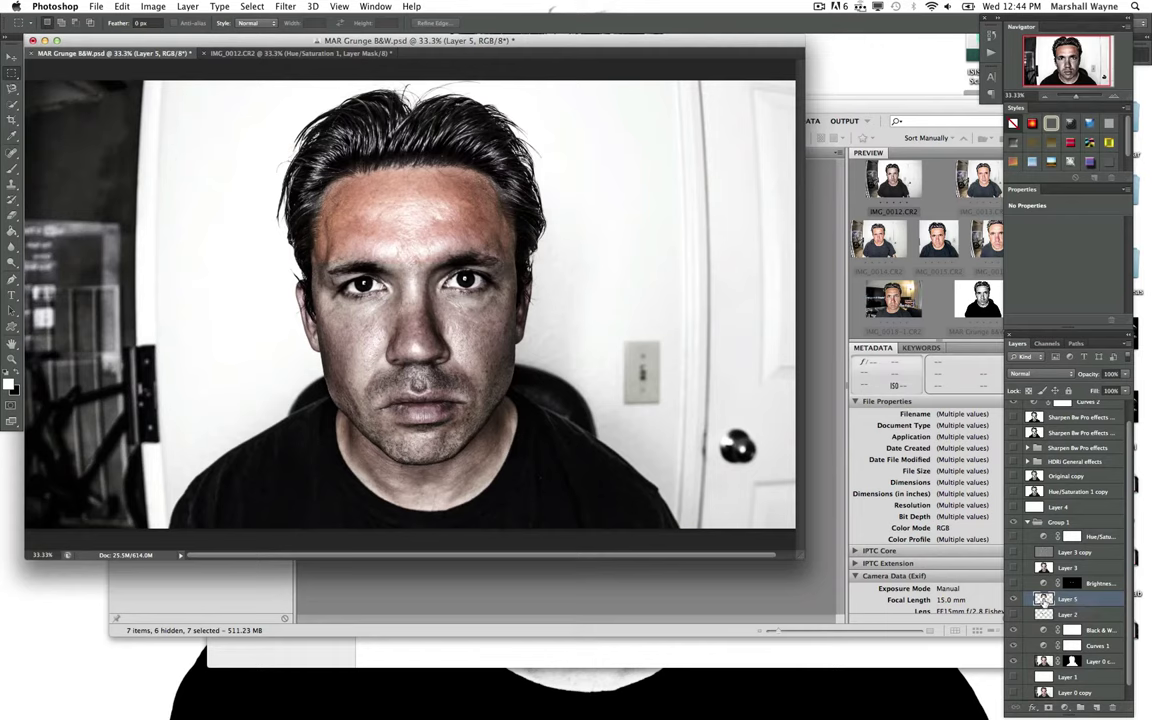
left_click_drag(1044, 598, 1044, 646)
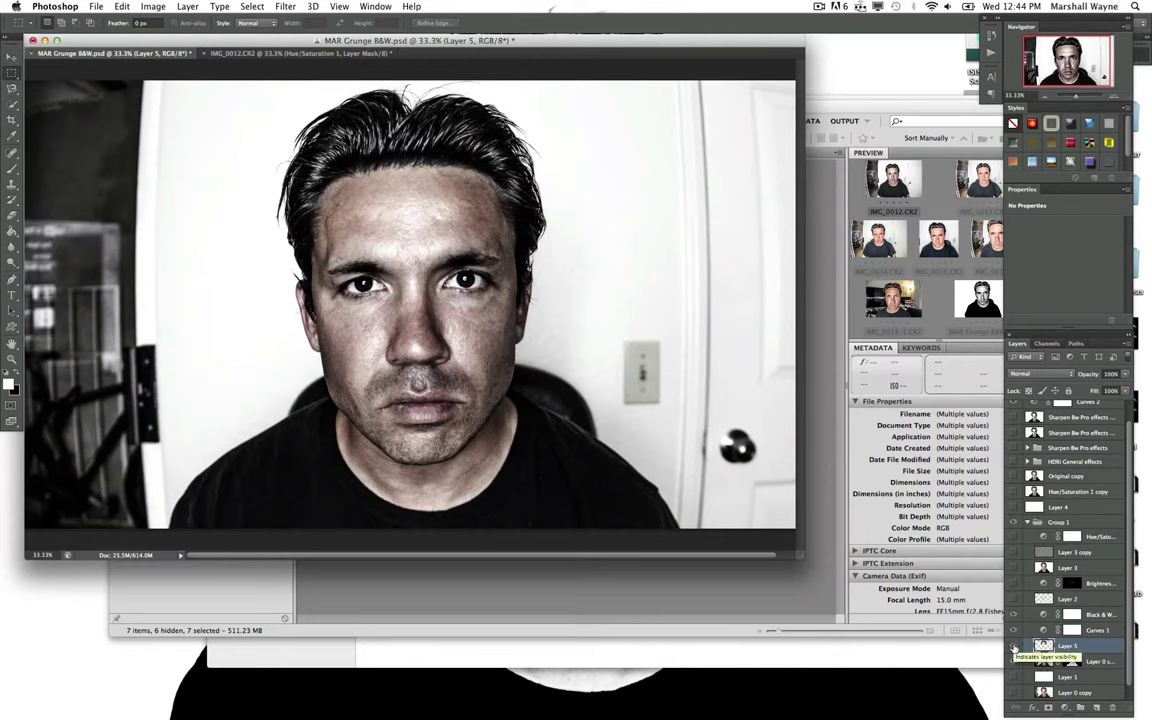
left_click(1014, 647)
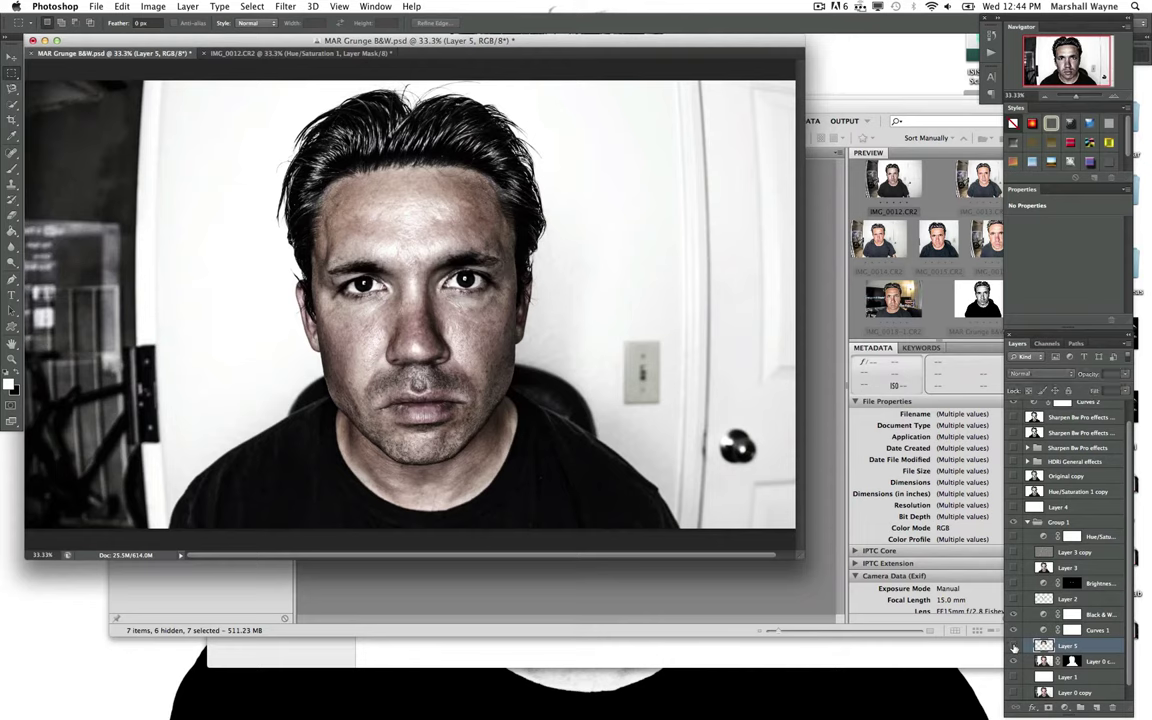
left_click(1014, 647)
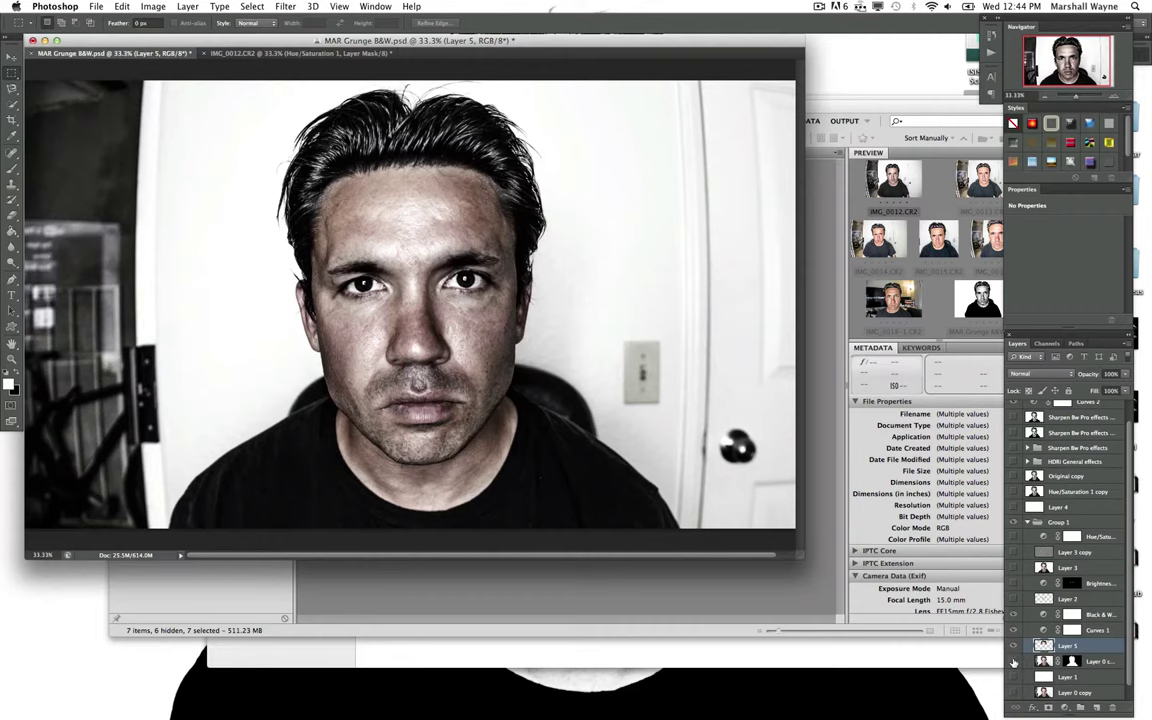
Step: Check Layer 5 alone, then turn on the white Layer 1 behind the portrait
left_click(1013, 679)
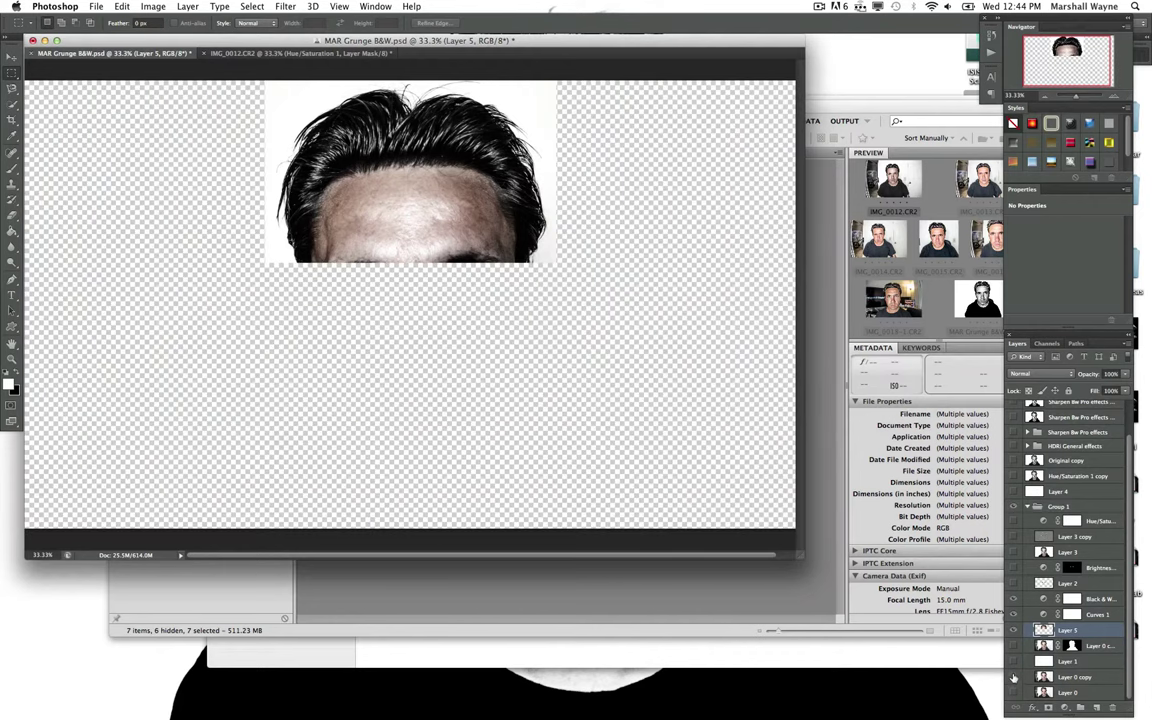
left_click(1014, 647)
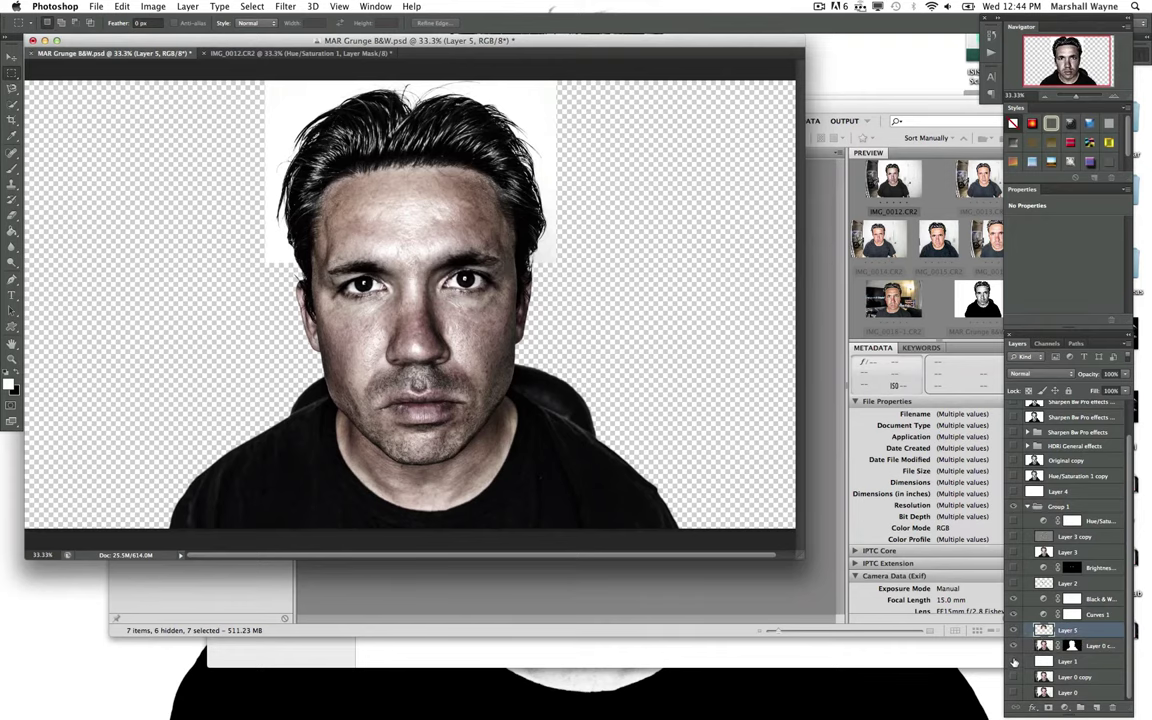
left_click(1014, 662)
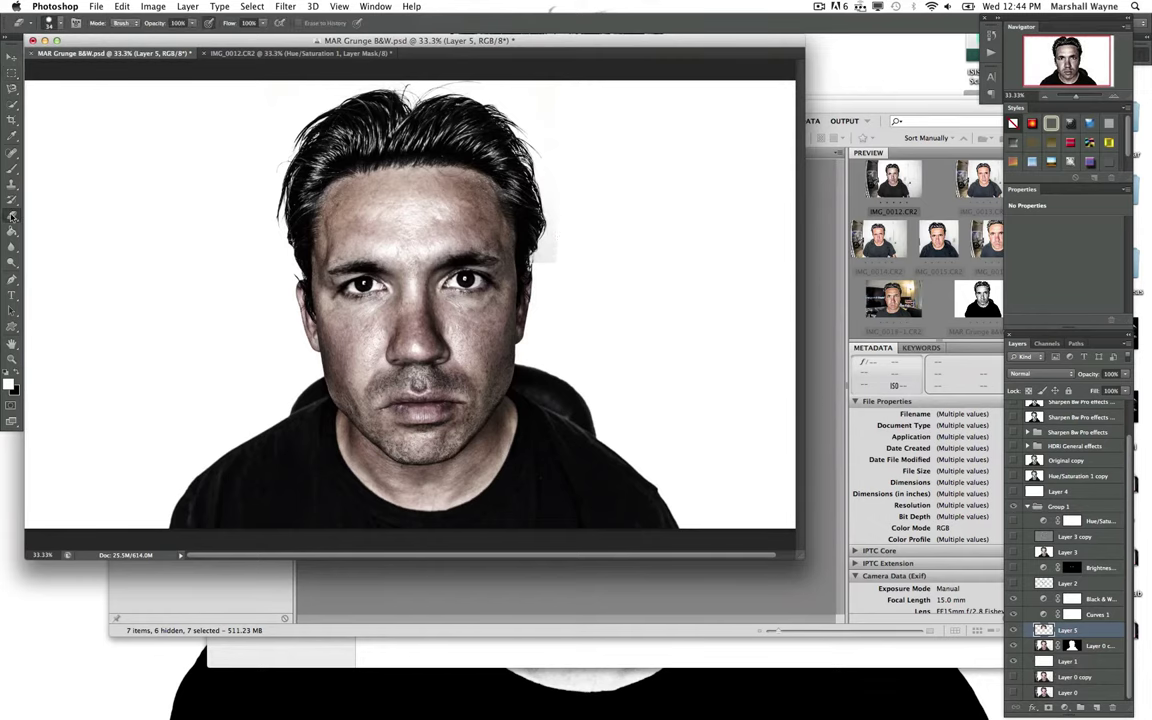
left_click(12, 214)
left_click(12, 229)
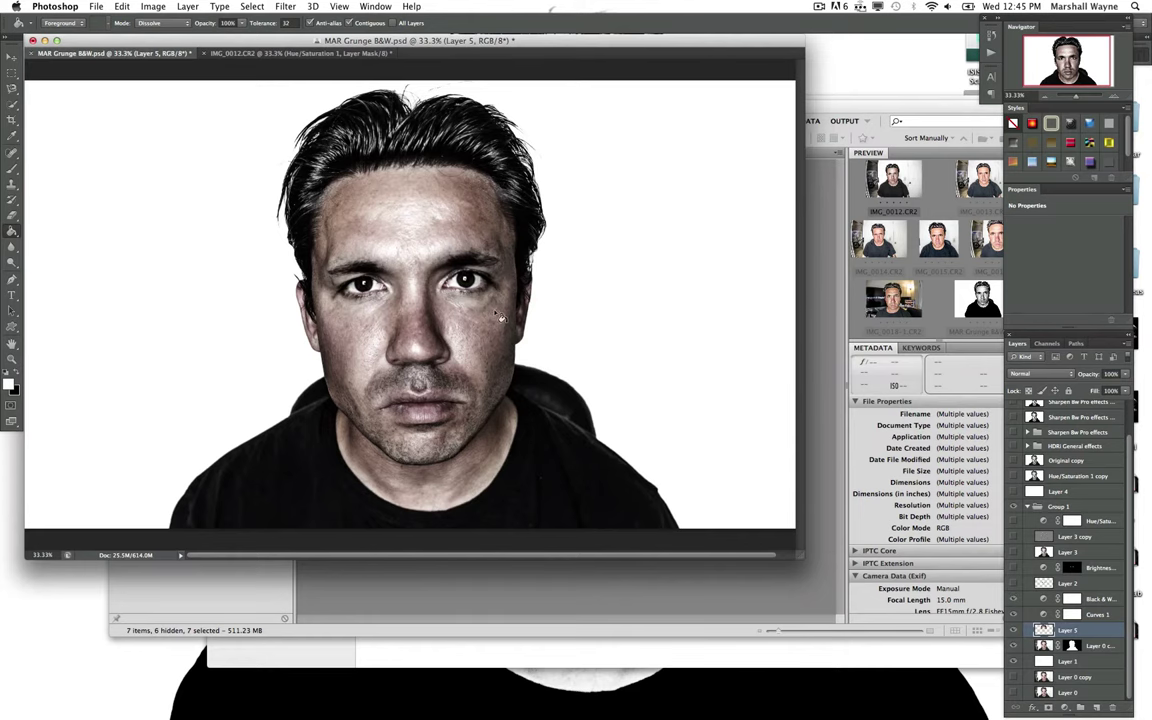
Step: Zoom in and compare Layer 0 and Layer 0 copy, leaving Layer 0 copy visible
key("super+equal")
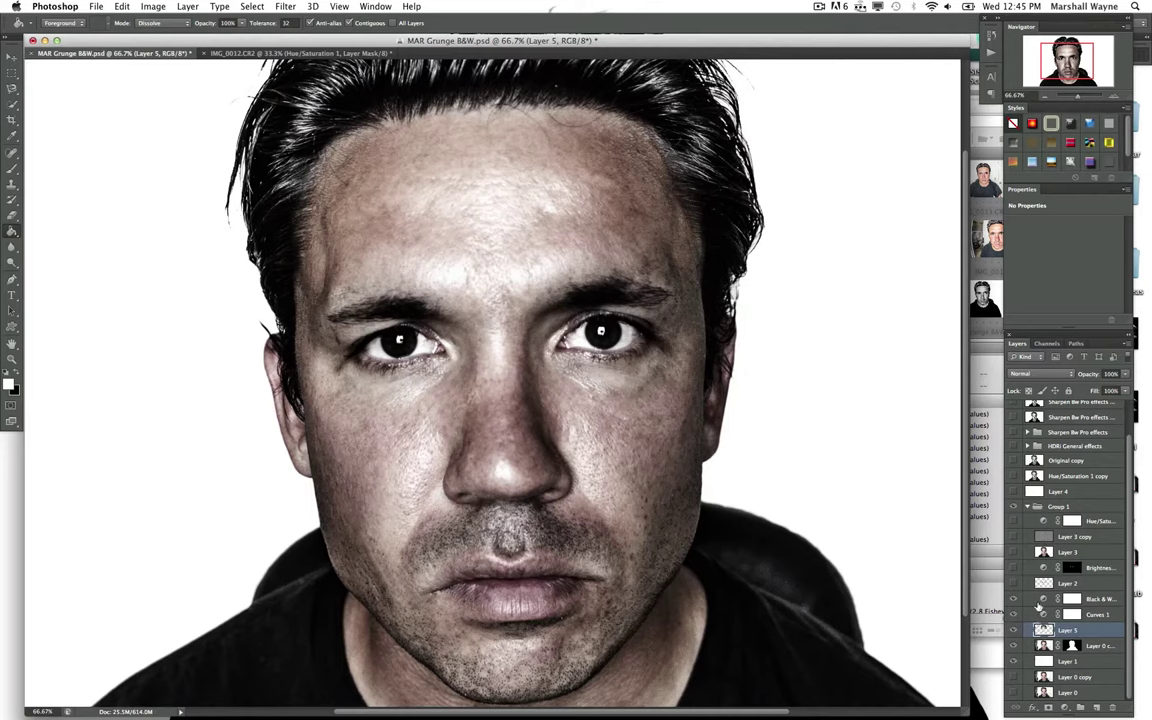
left_click(1045, 600)
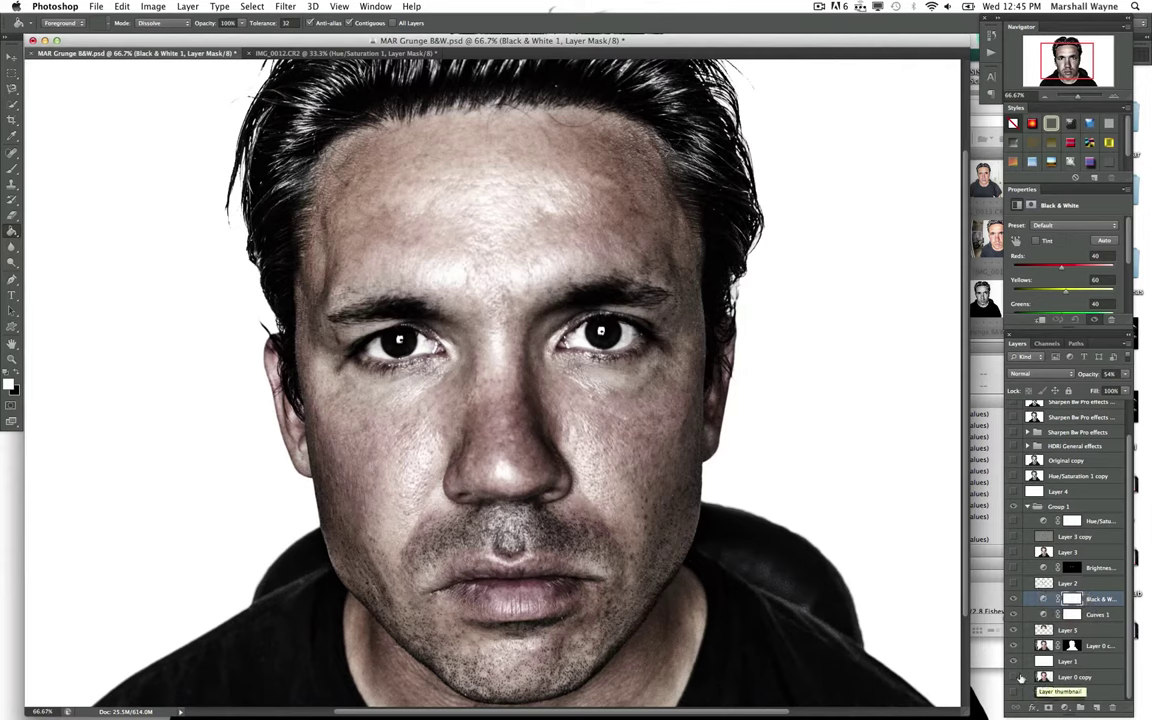
left_click(1045, 677)
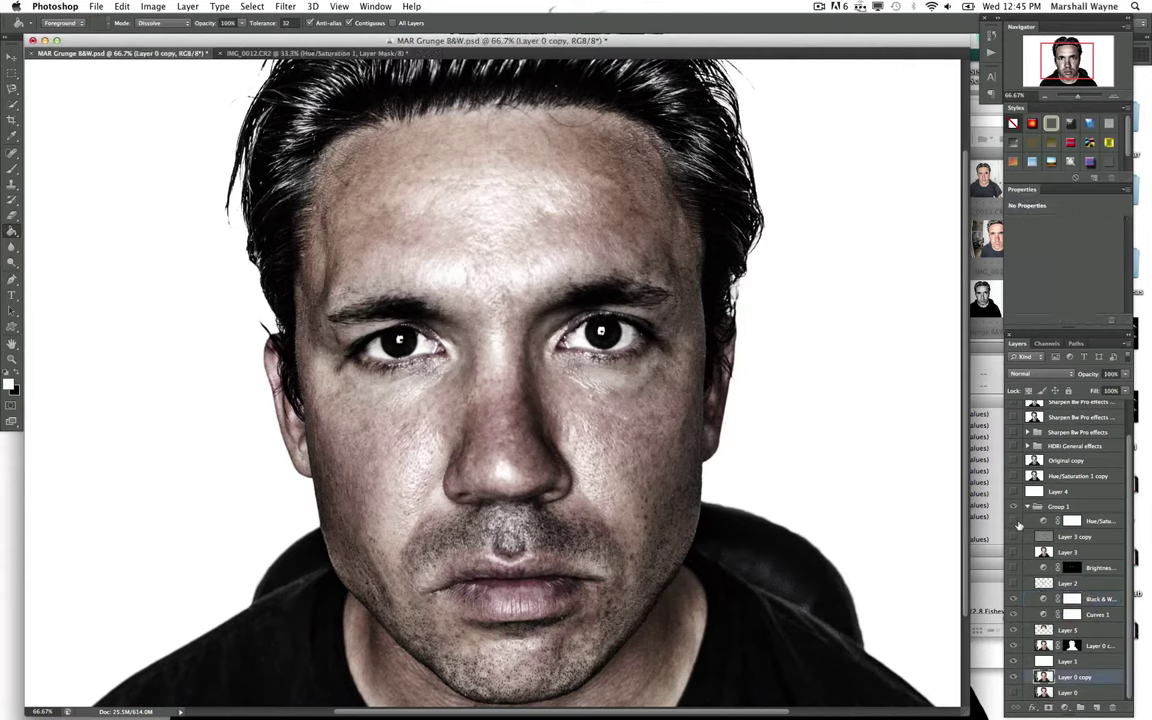
left_click(1013, 650)
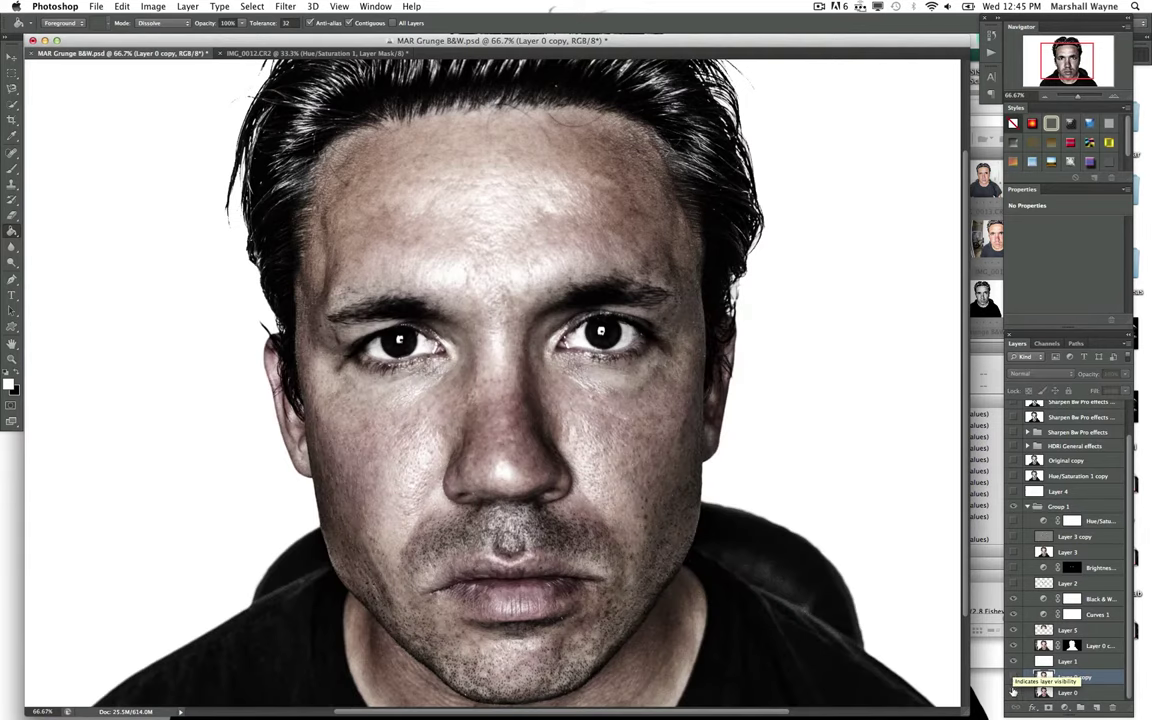
key("alt+bracketleft")
left_click(1015, 647)
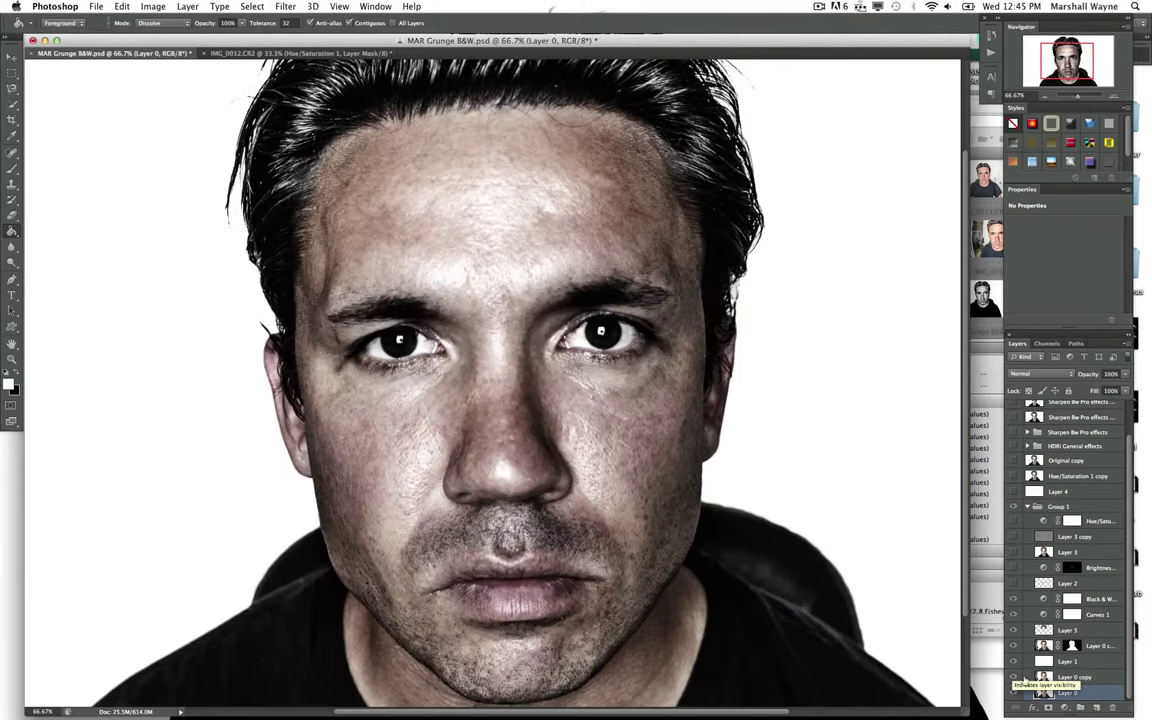
left_click(1034, 678)
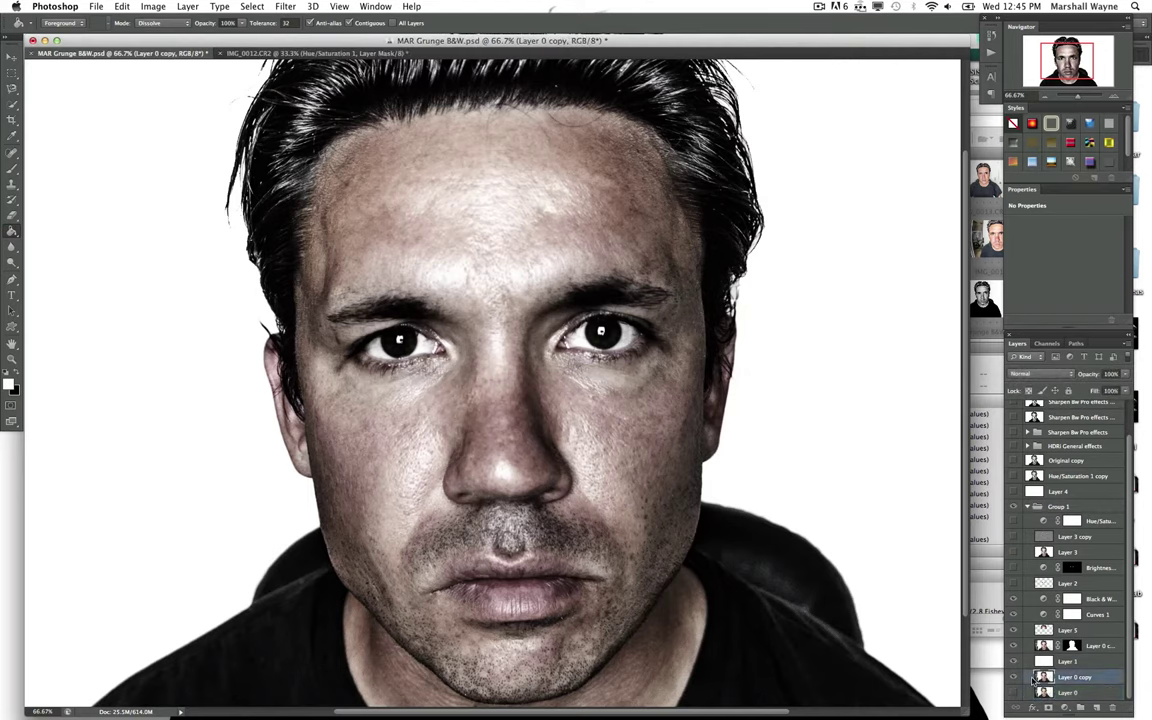
left_click(1014, 647)
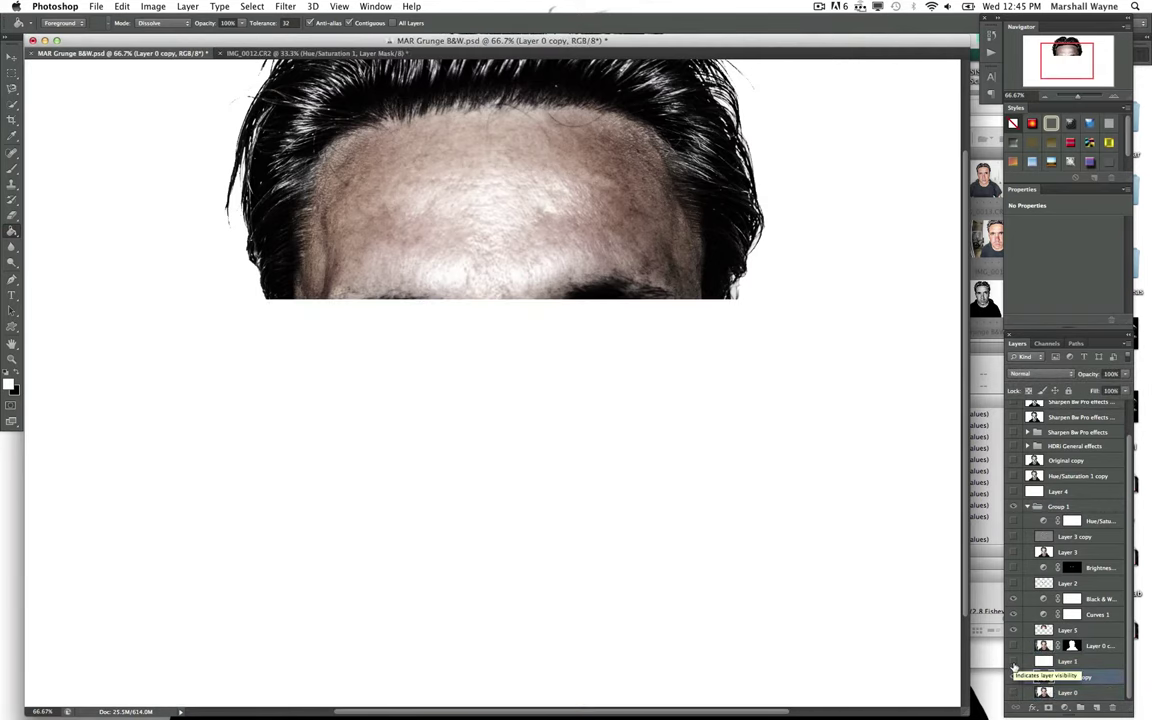
left_click(1013, 647)
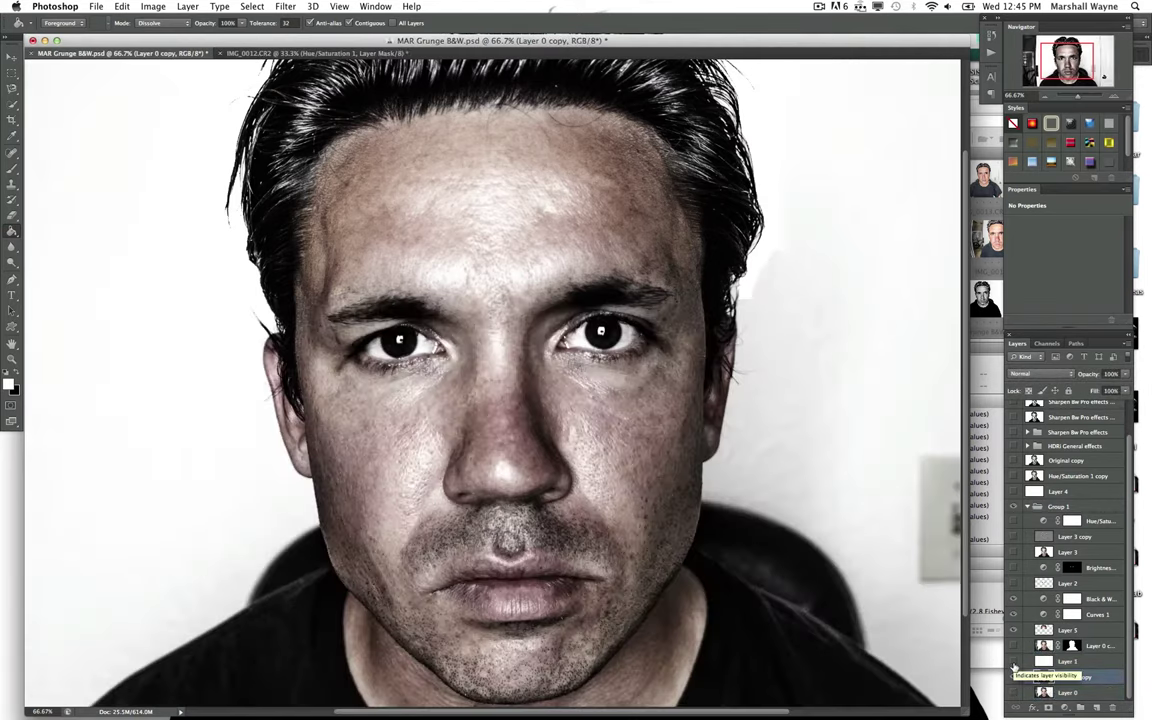
left_click(11, 74)
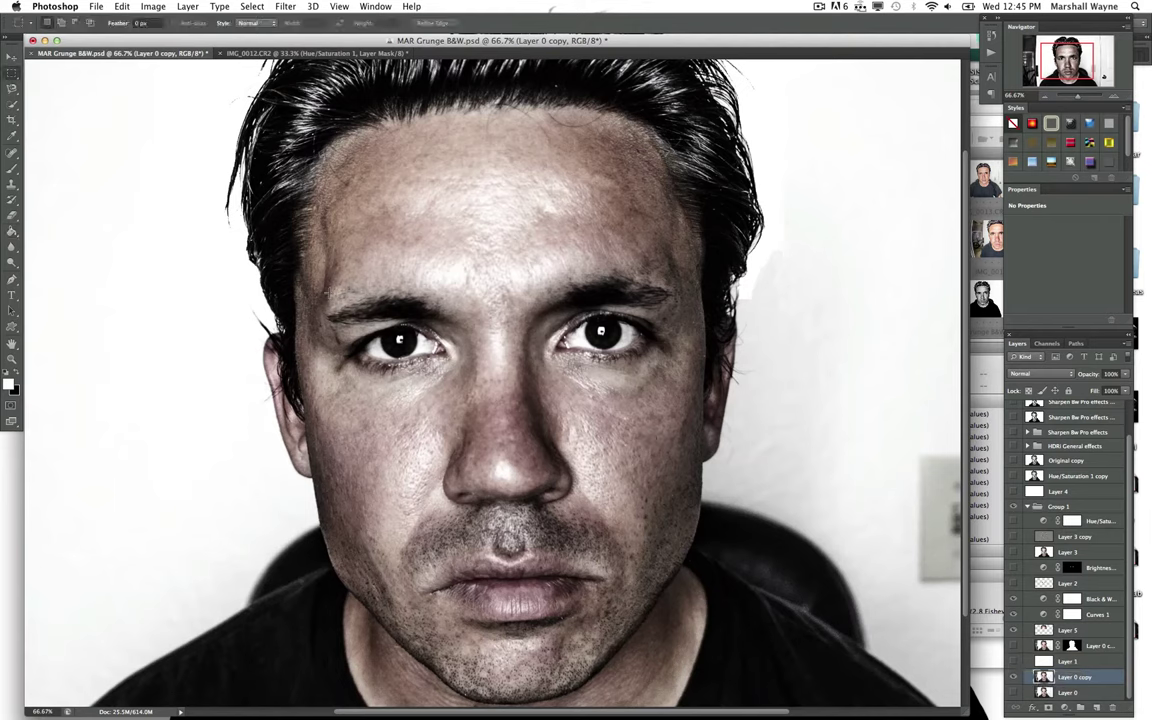
Step: Copy a rectangle across both eyes onto its own Layer 6
left_click_drag(330, 294, 675, 379)
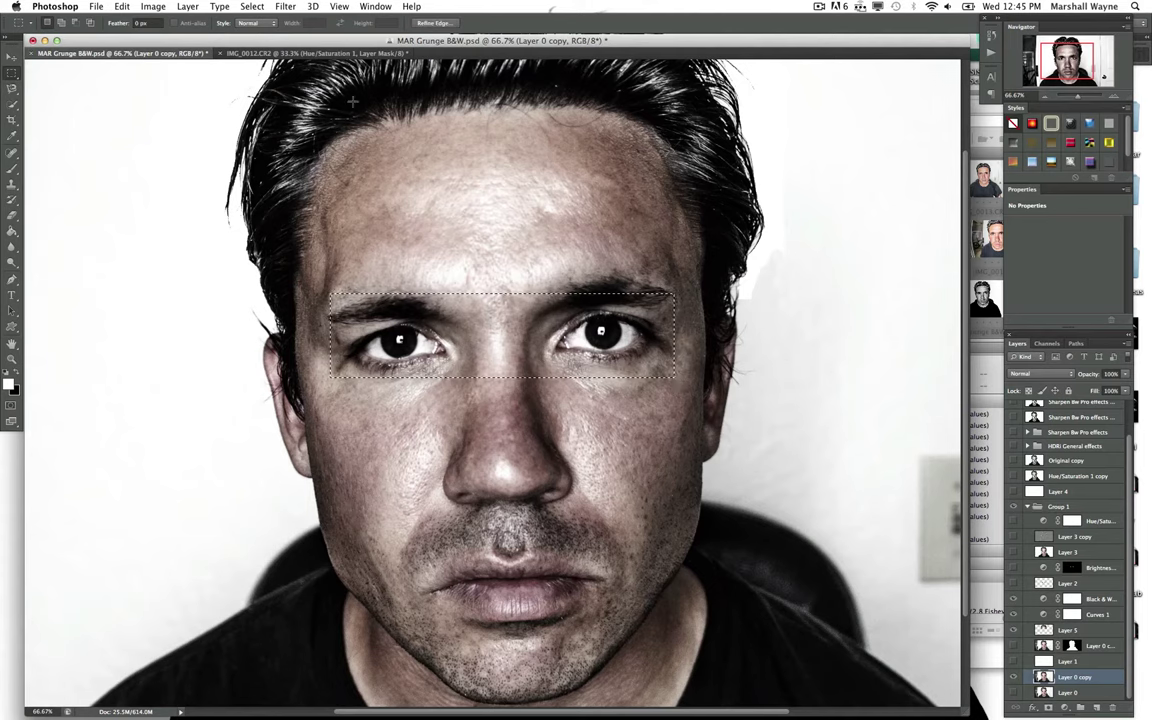
left_click(121, 6)
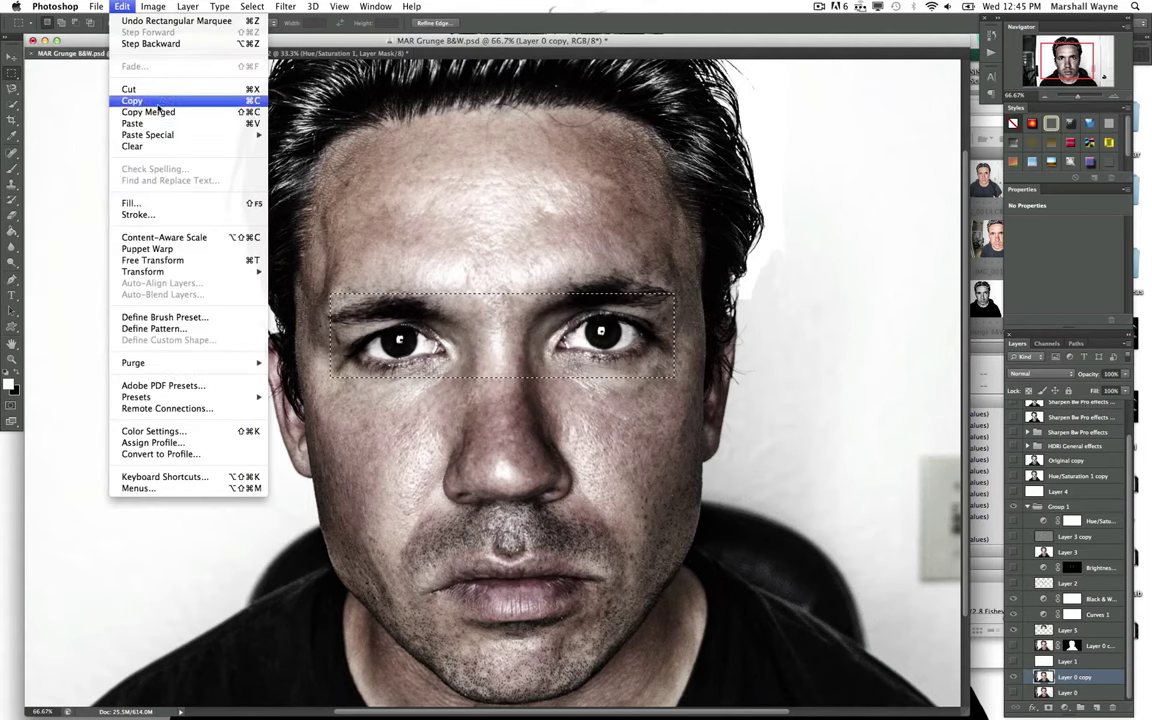
left_click(553, 343)
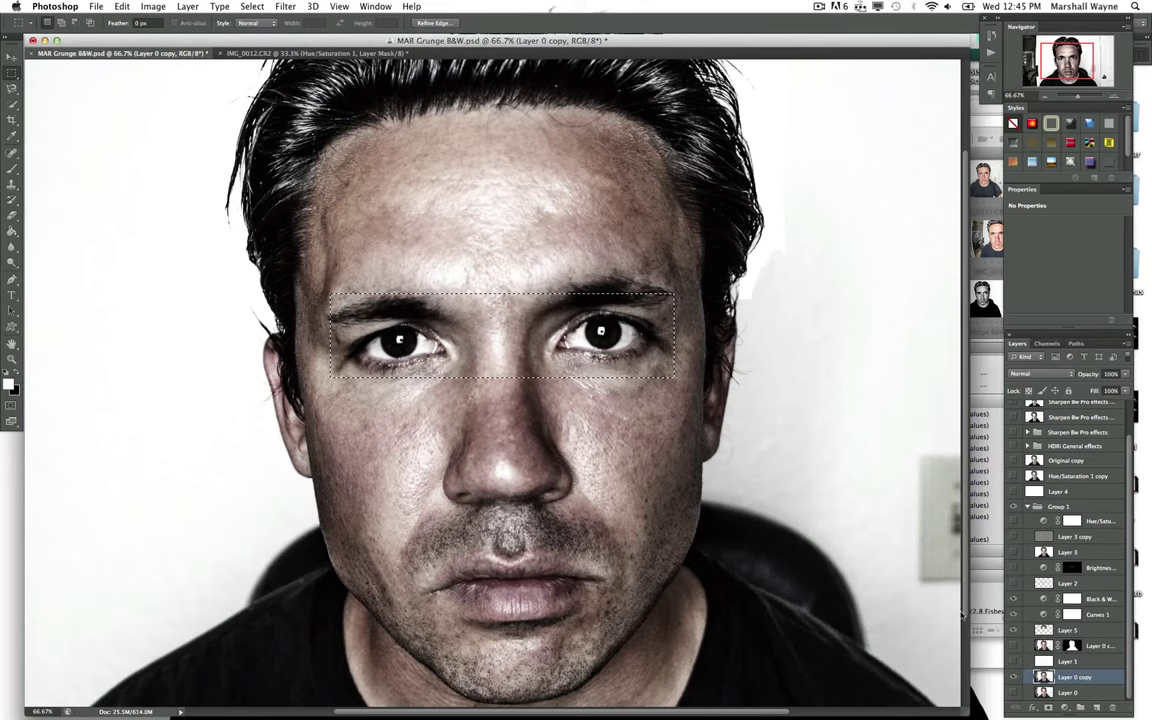
key("ctrl+j")
Step: Move Layer 6 above the Black & White adjustment and toggle it to compare
left_click(12, 56)
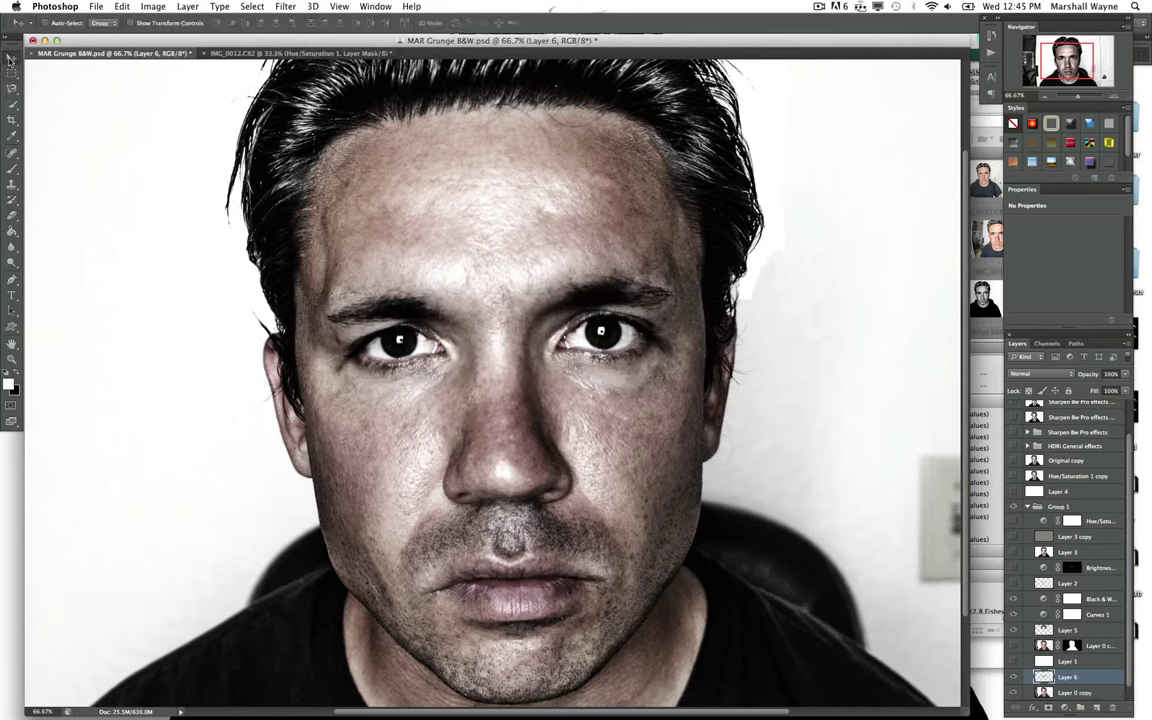
left_click_drag(1044, 677, 1046, 596)
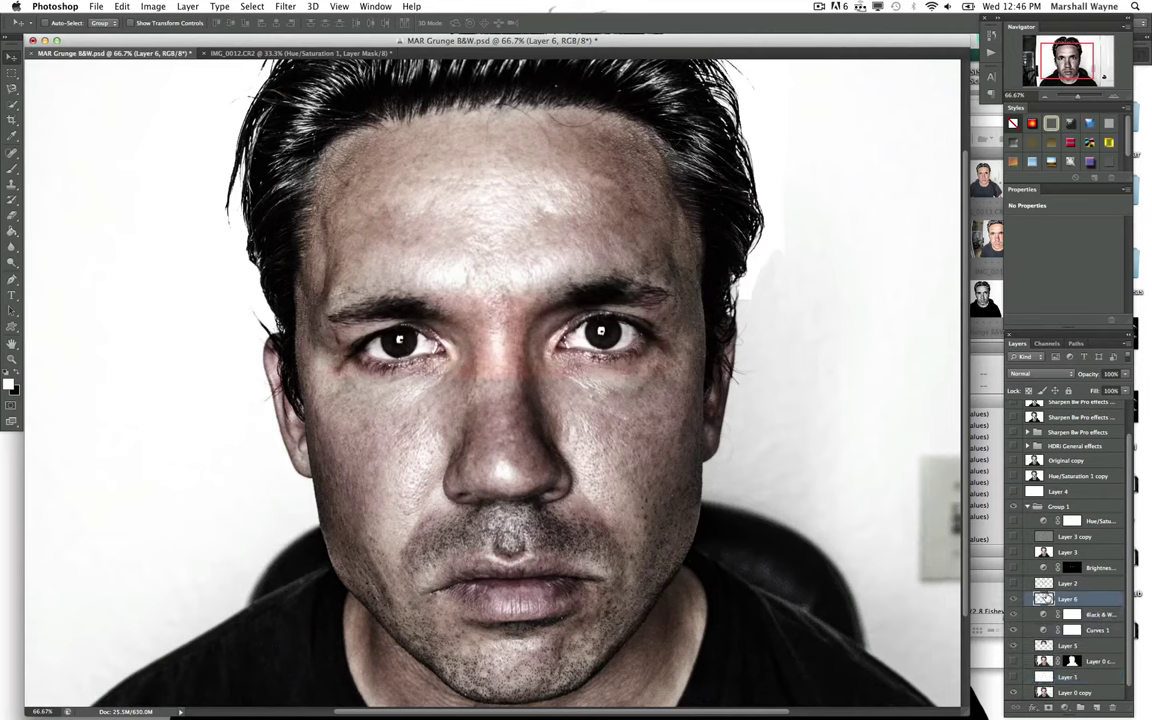
left_click(1012, 598)
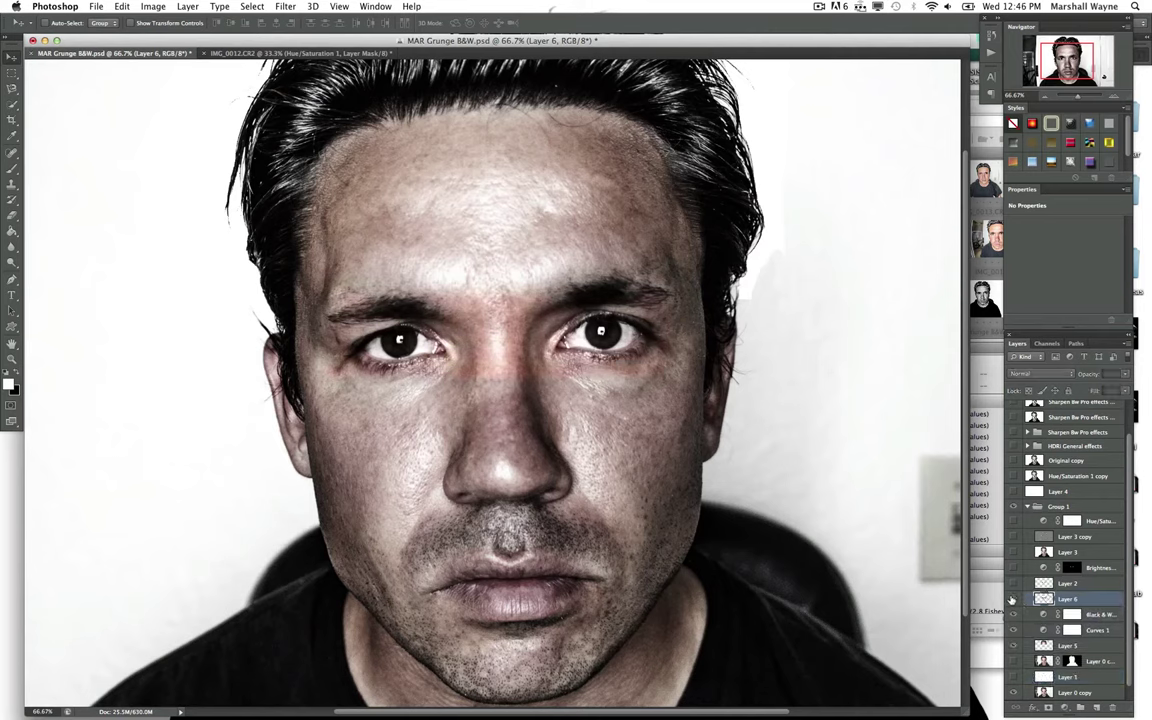
left_click(1012, 598)
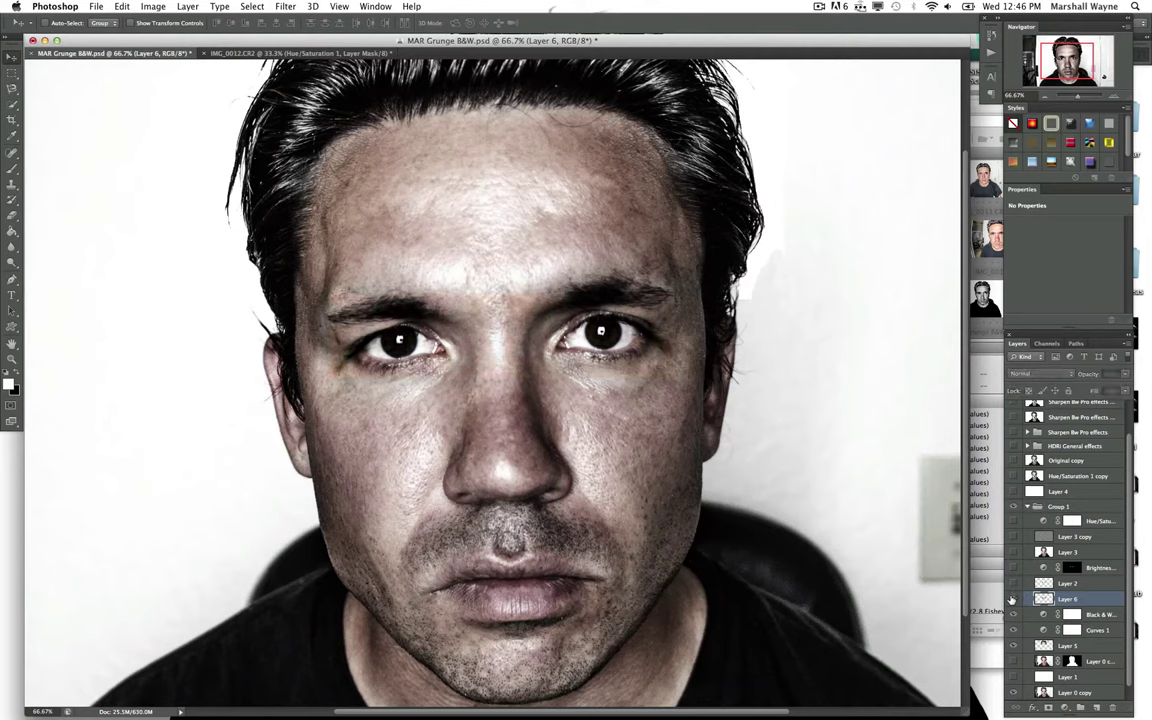
left_click(1064, 706)
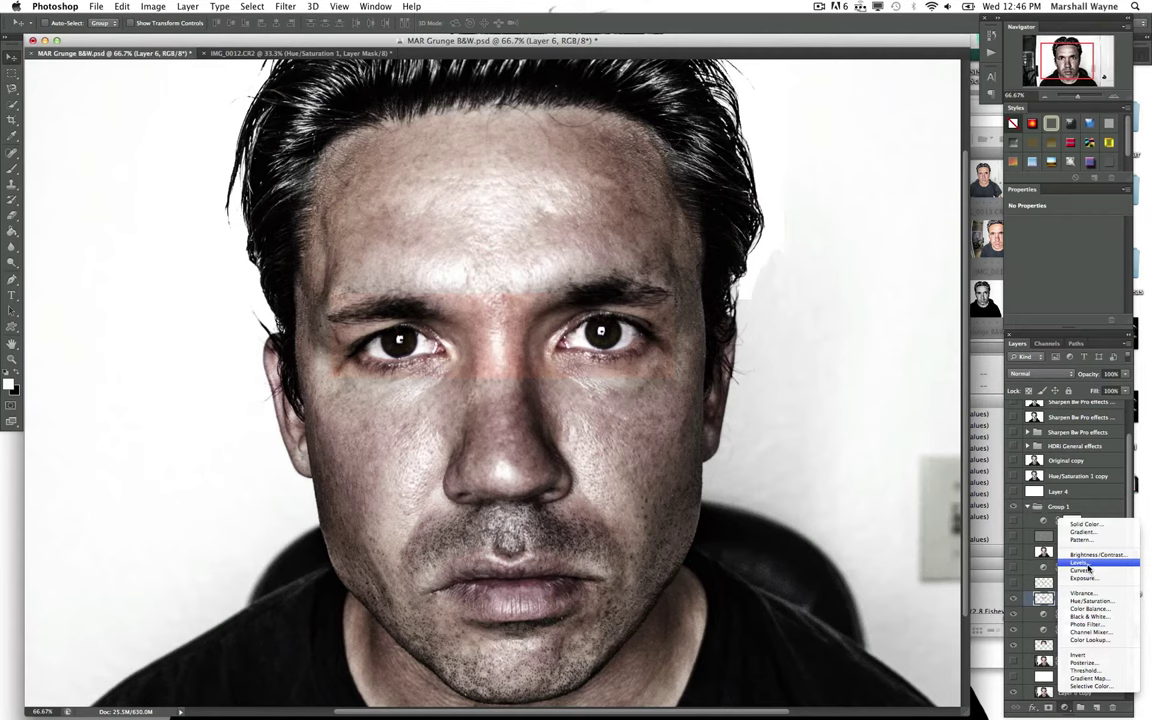
Step: Add a Levels adjustment with a lowered white point, clipped to Layer 6 only
left_click(1081, 562)
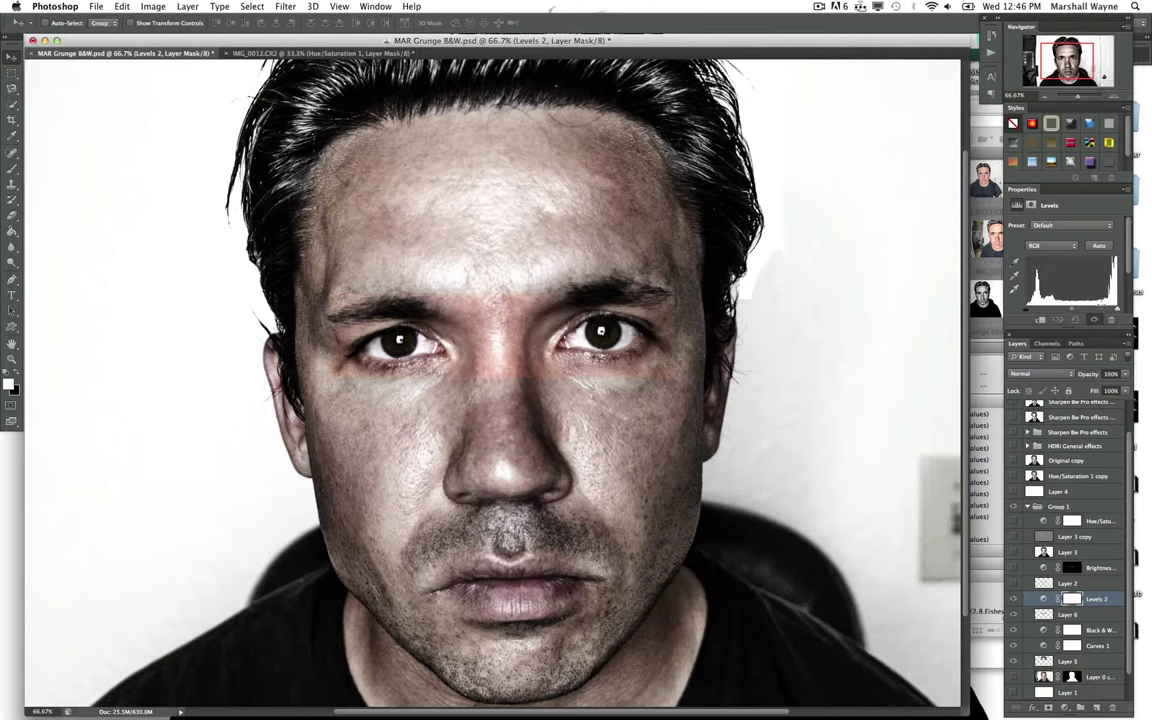
left_click_drag(1113, 313, 1094, 316)
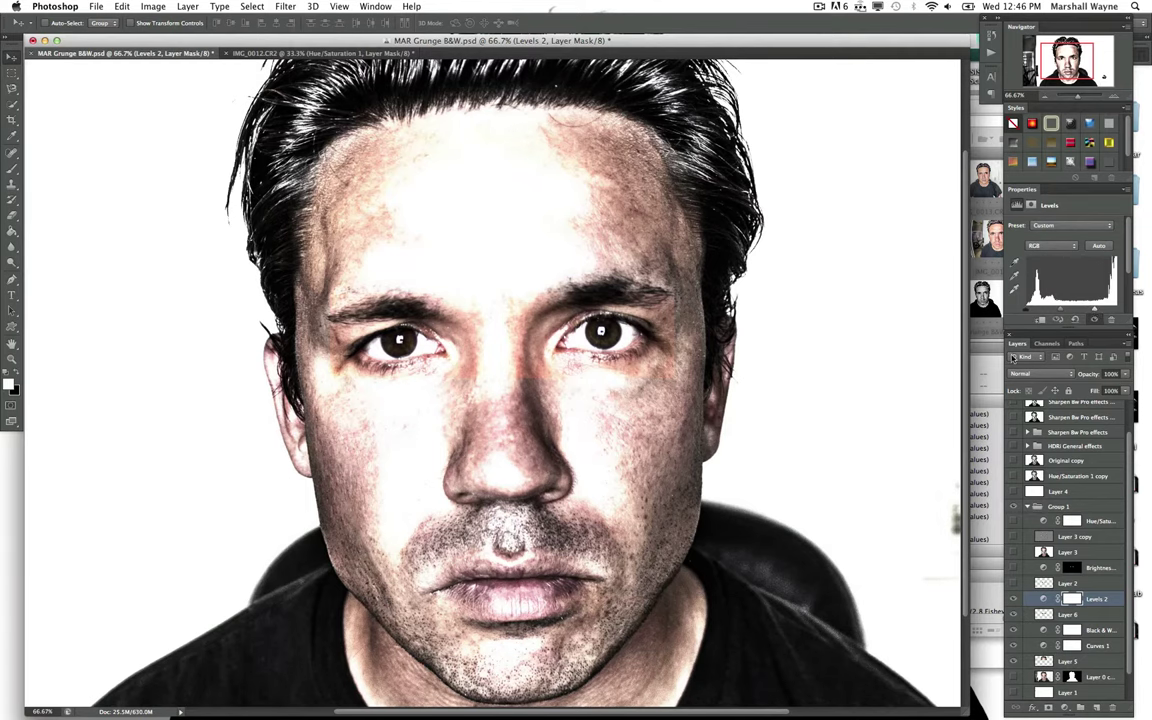
key("ctrl+i")
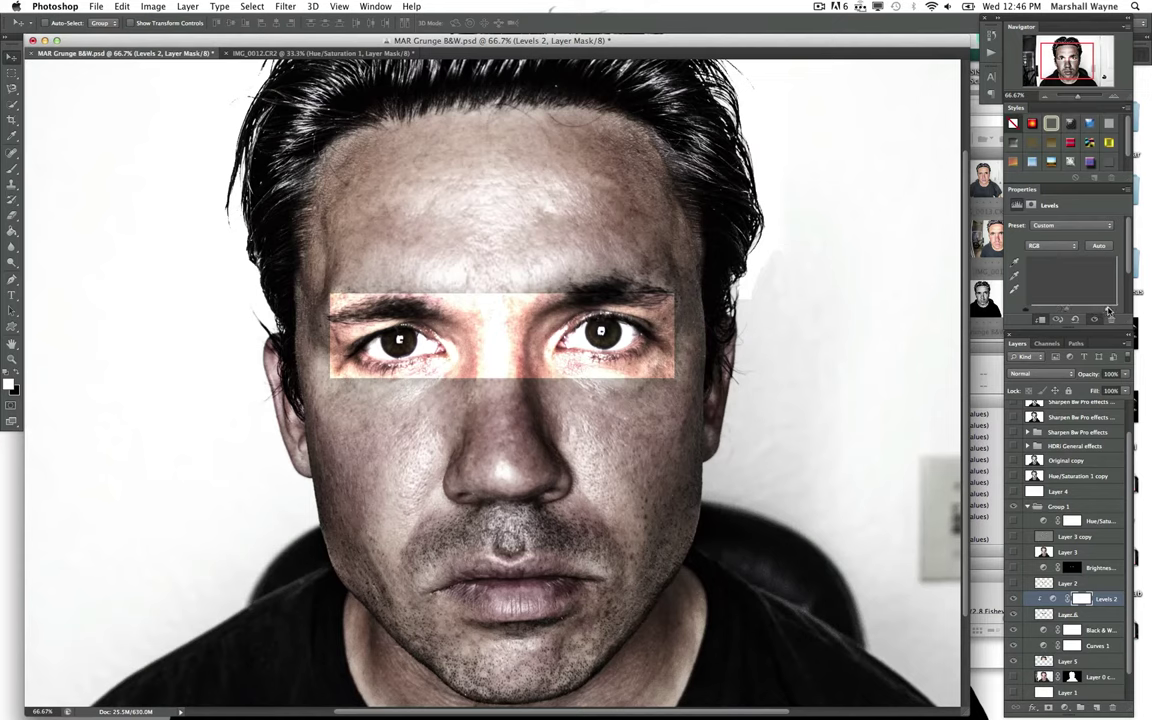
left_click(1094, 311)
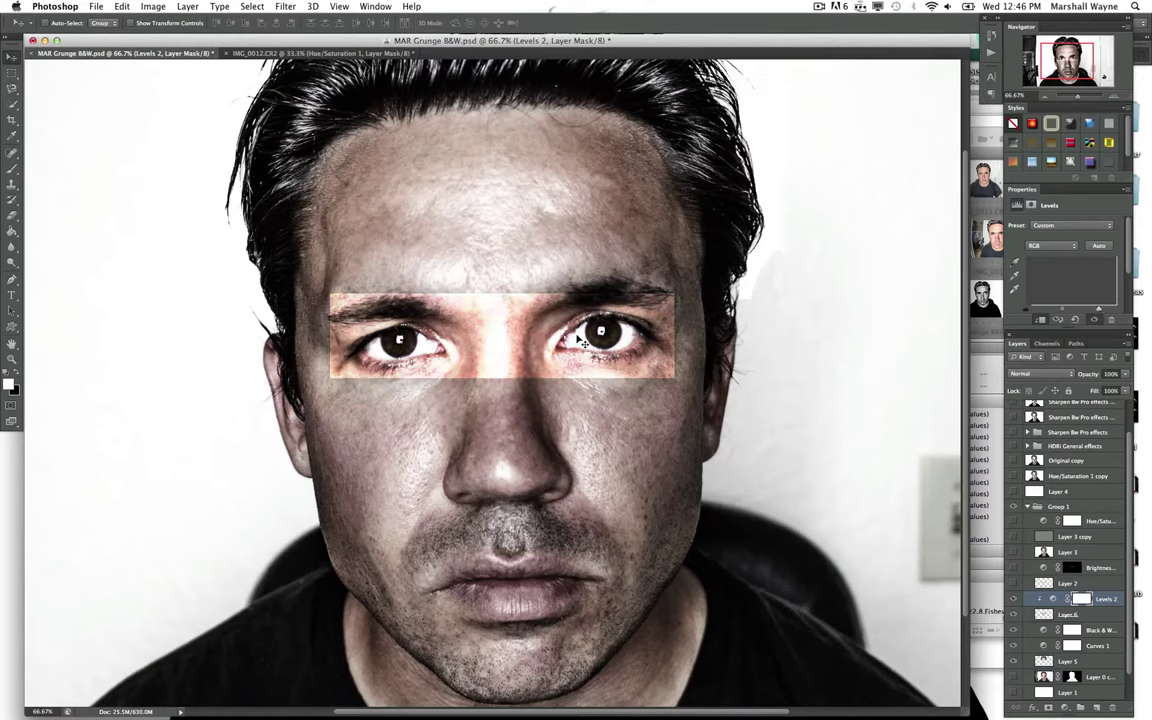
left_click(11, 213)
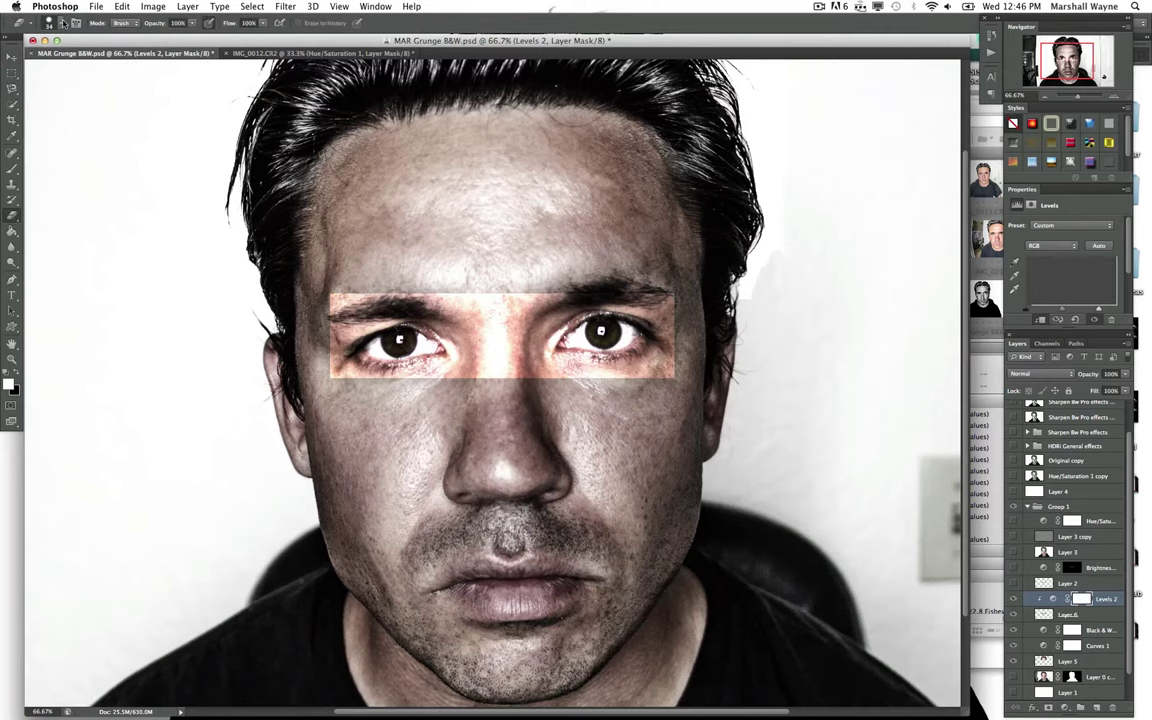
Step: With a 0%-hardness 100 px brush, mask the Levels 2 brightening across the brow area
left_click(57, 22)
key("shift+bracketleft")
key("shift+bracketleft")
key("shift+bracketleft")
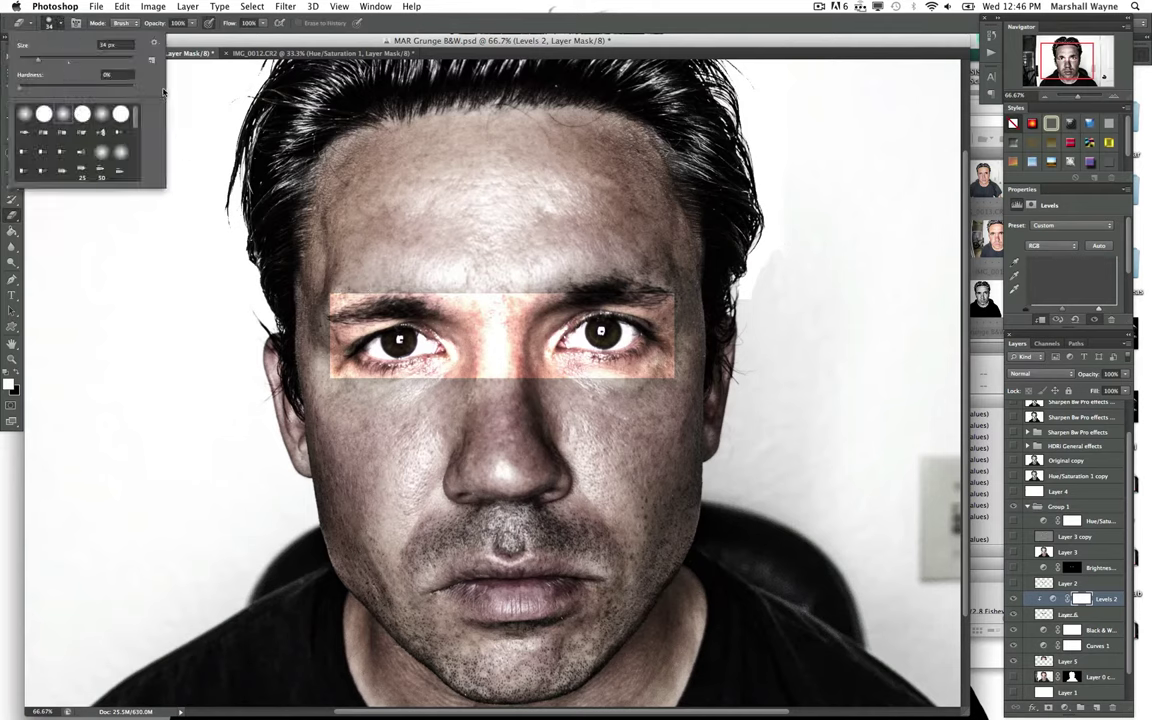
key("bracketright")
key("bracketright")
key("bracketright")
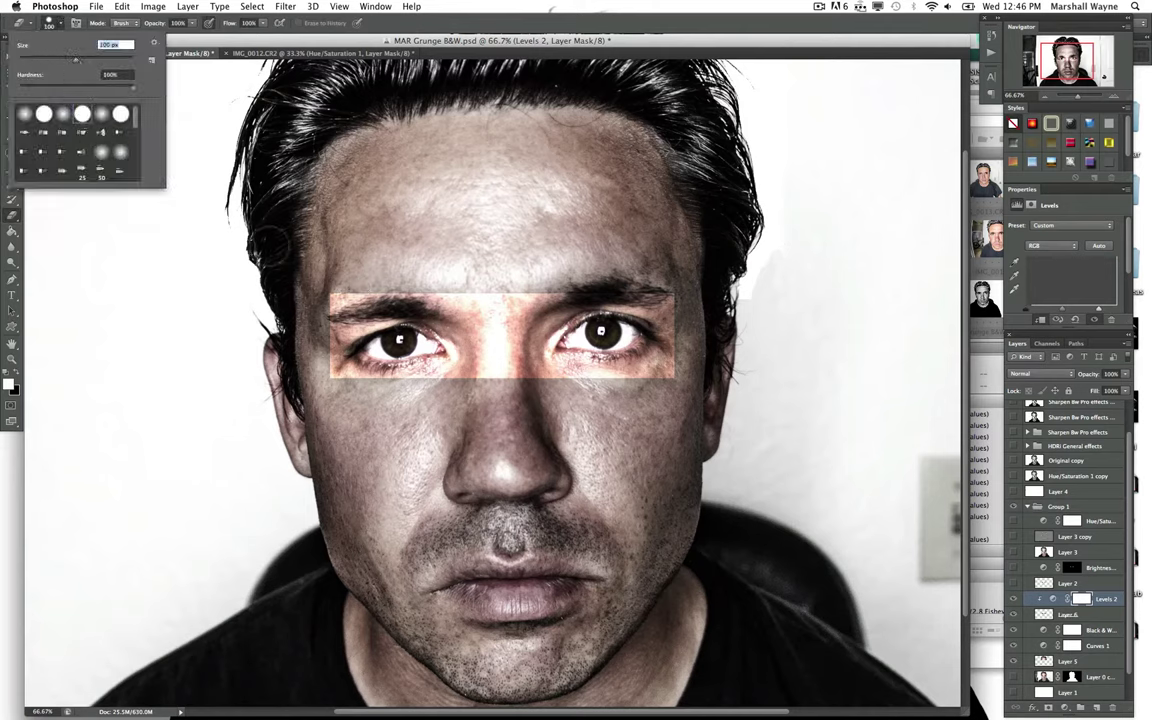
key("Return")
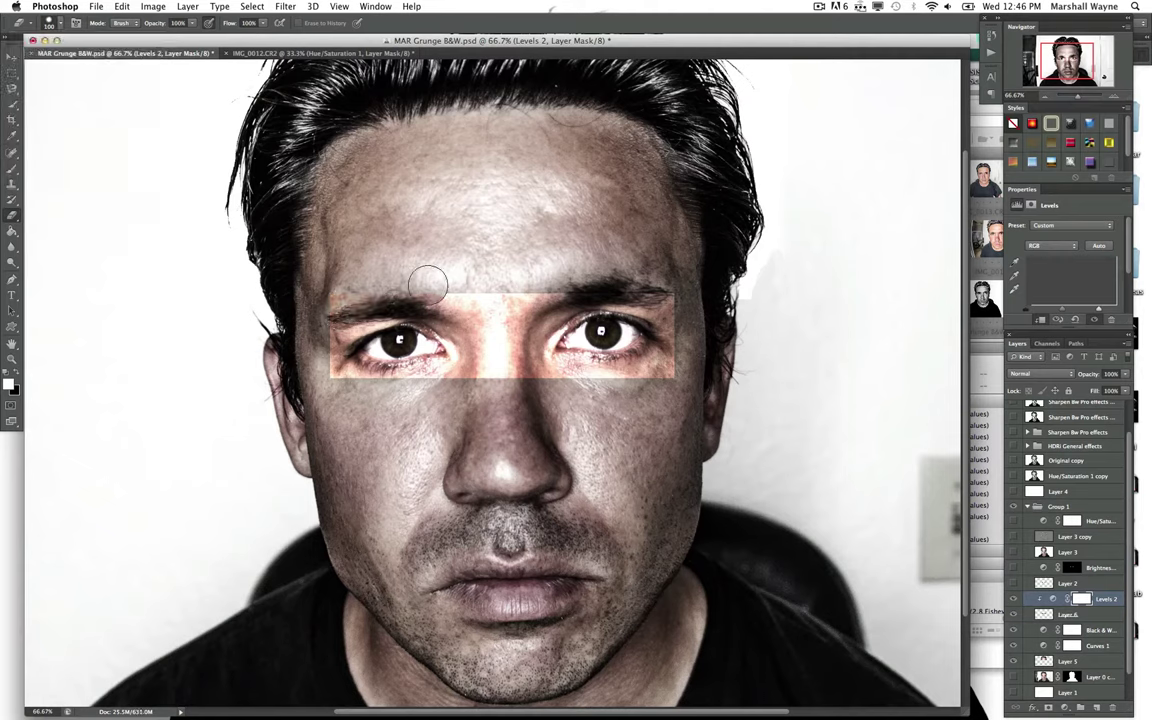
mouse_move(482, 312)
left_mouse_down()
mouse_move(568, 278)
mouse_move(498, 298)
left_mouse_up()
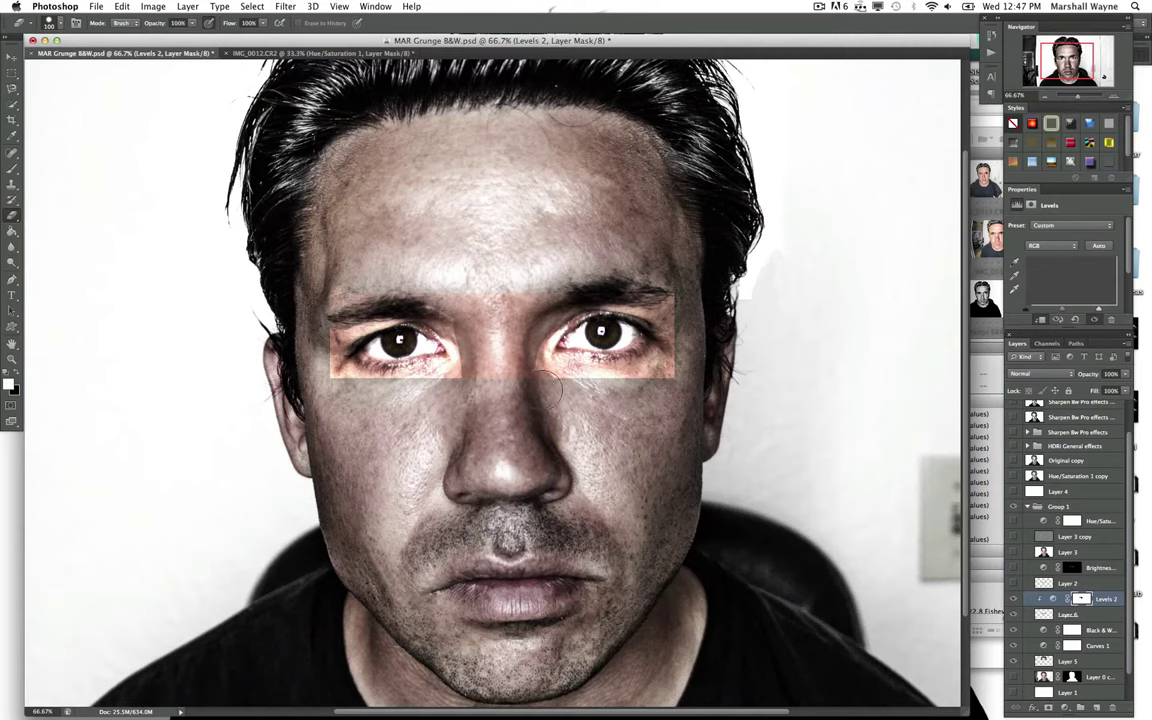
Step: On Layer 6, erase the reddish tint around both eyes and the left eyebrow
double_click(1062, 614)
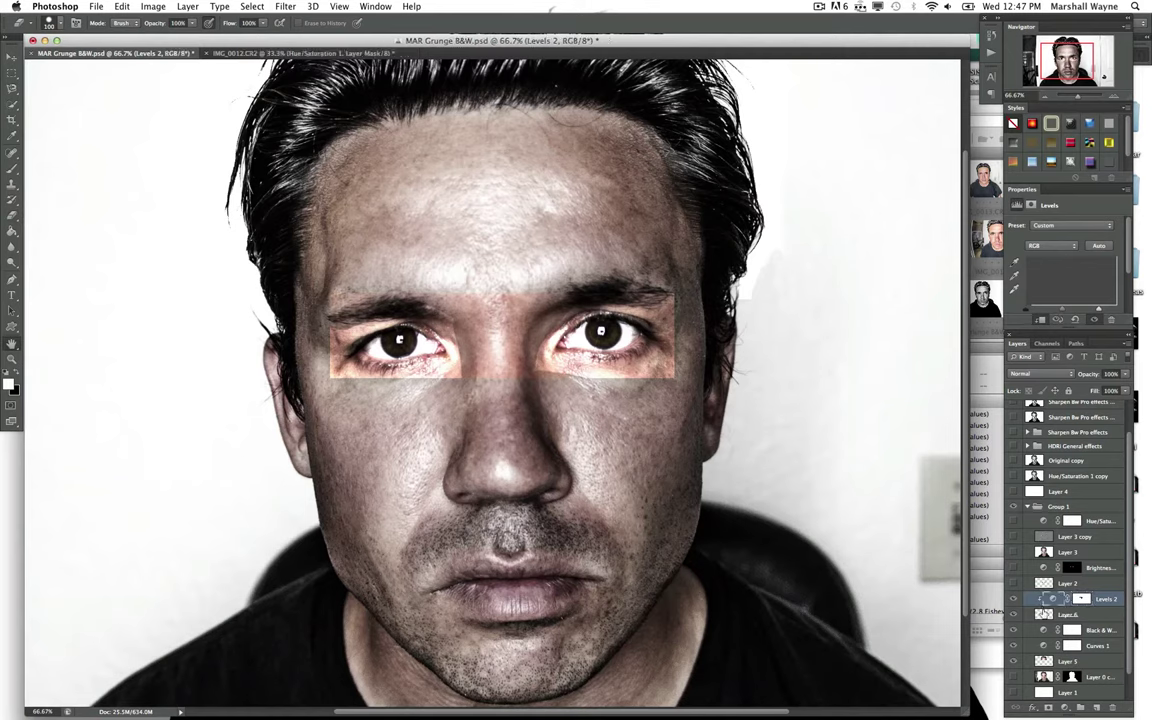
left_click(1108, 342)
key("e")
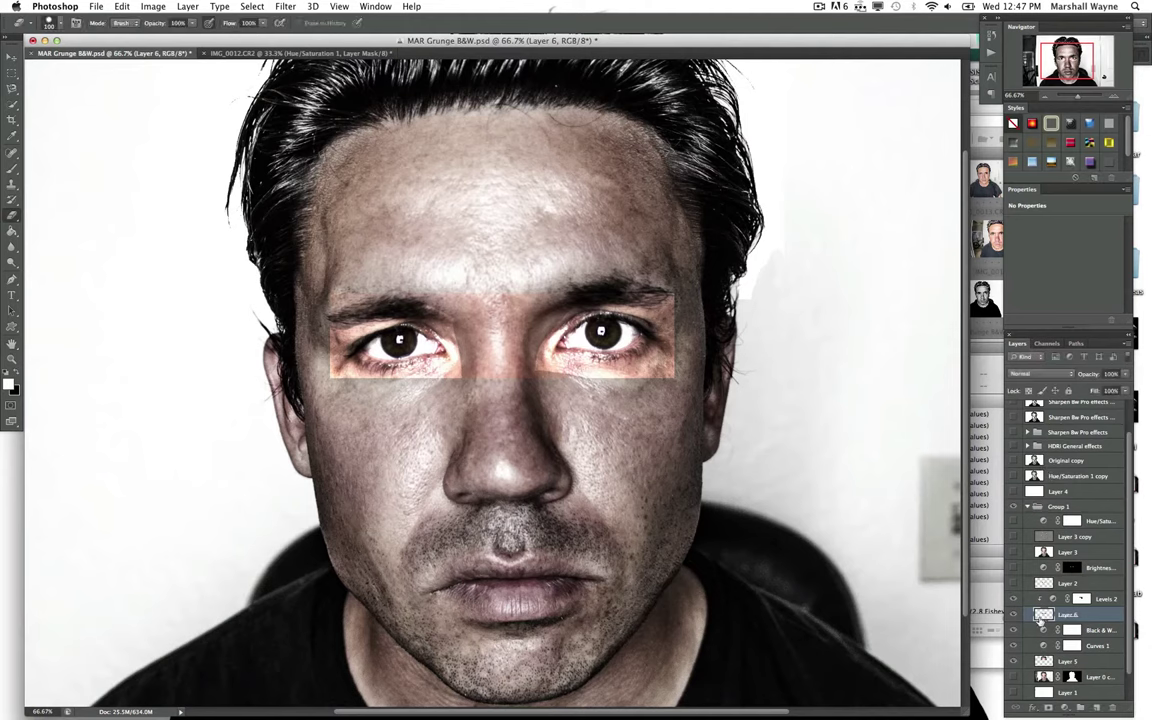
mouse_move(675, 355)
left_mouse_down()
mouse_move(560, 365)
mouse_move(465, 340)
mouse_move(338, 356)
mouse_move(300, 310)
left_mouse_up()
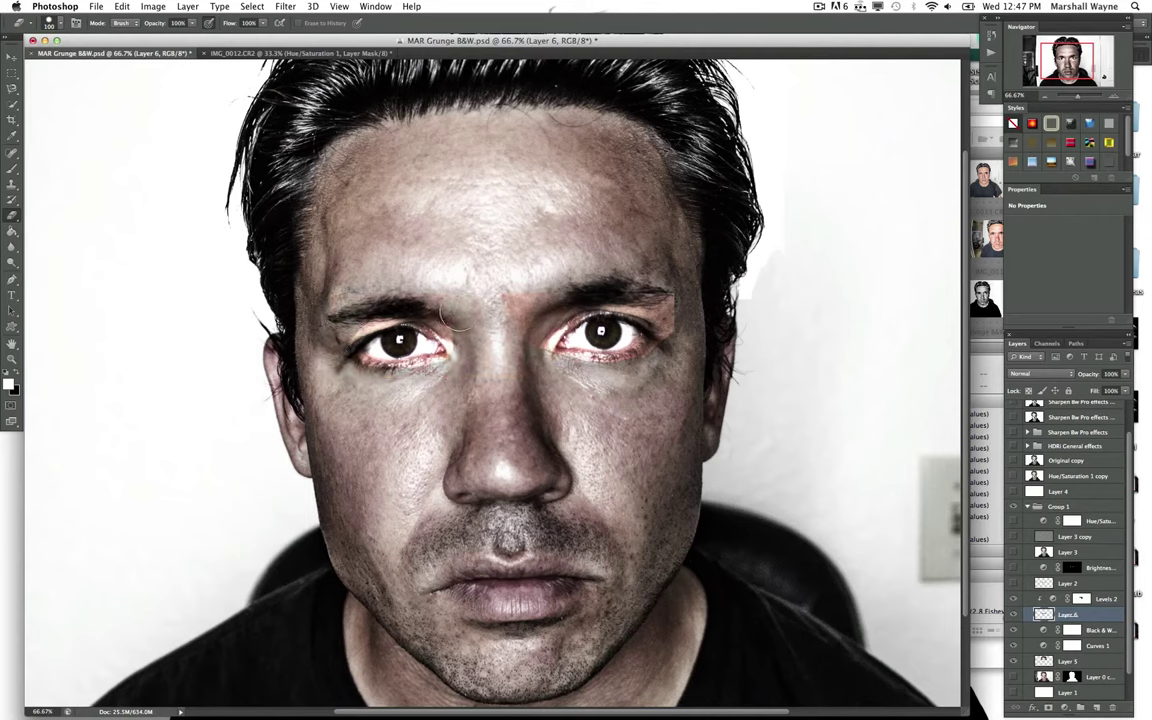
mouse_move(455, 316)
left_mouse_down()
mouse_move(345, 324)
mouse_move(437, 316)
mouse_move(464, 372)
left_mouse_up()
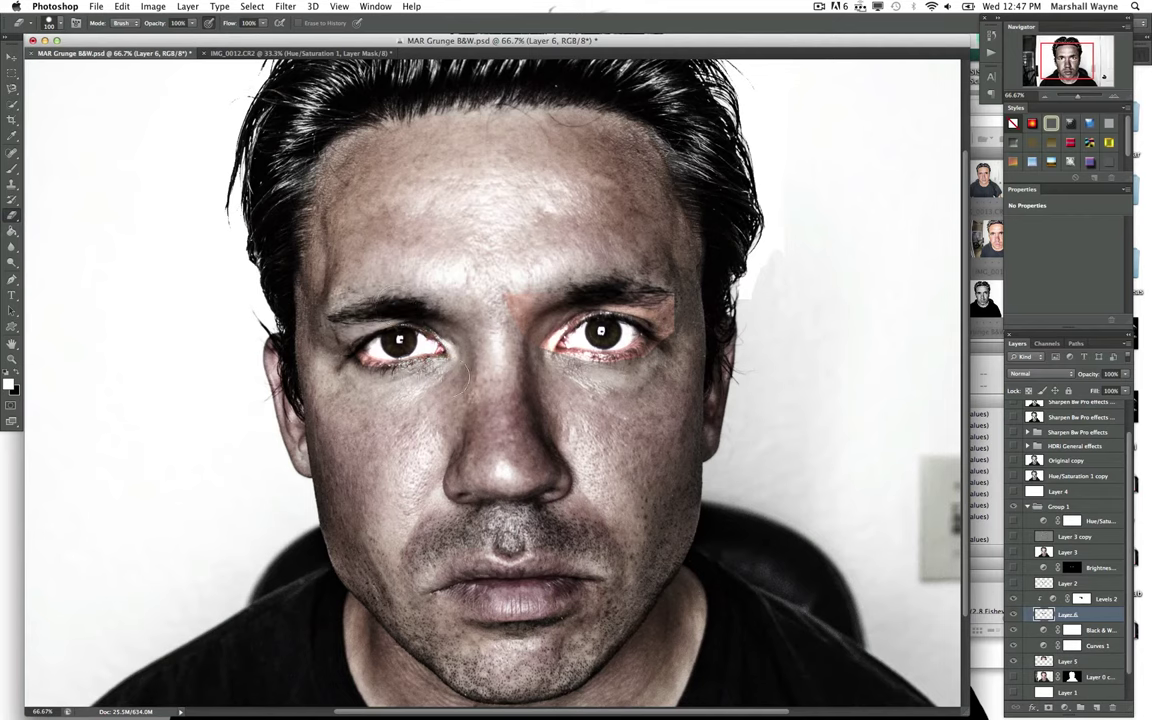
mouse_move(340, 331)
left_mouse_down()
mouse_move(320, 325)
mouse_move(347, 330)
left_mouse_up()
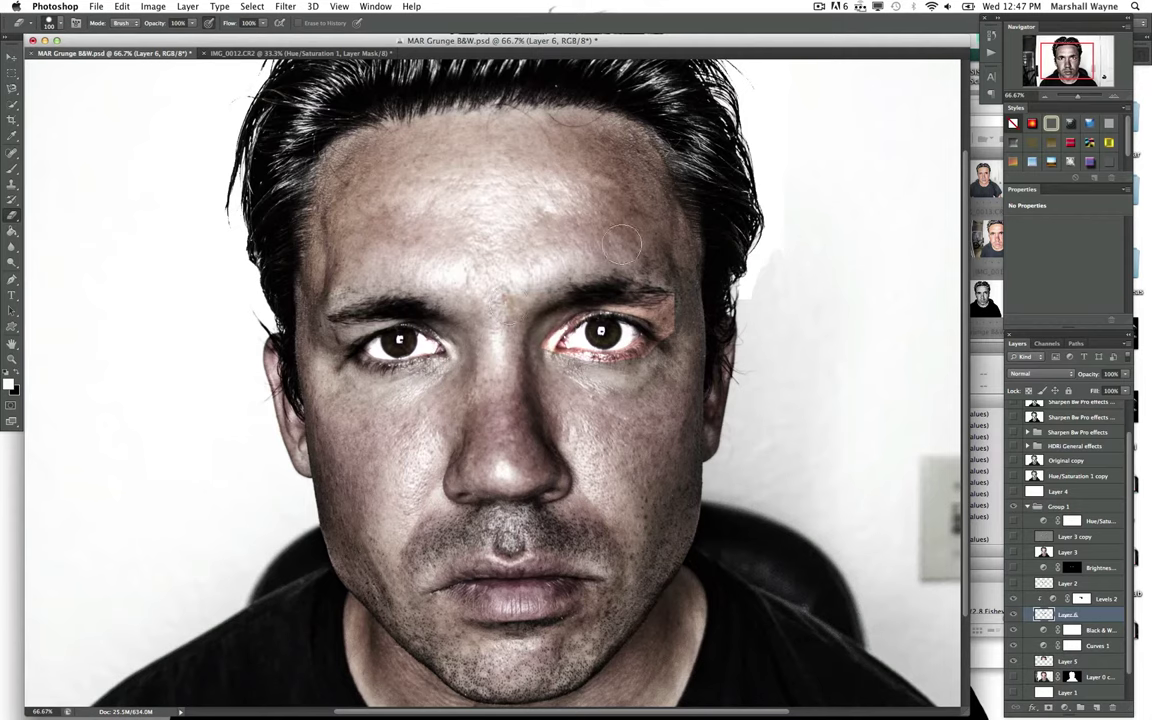
left_click_drag(594, 277, 660, 347)
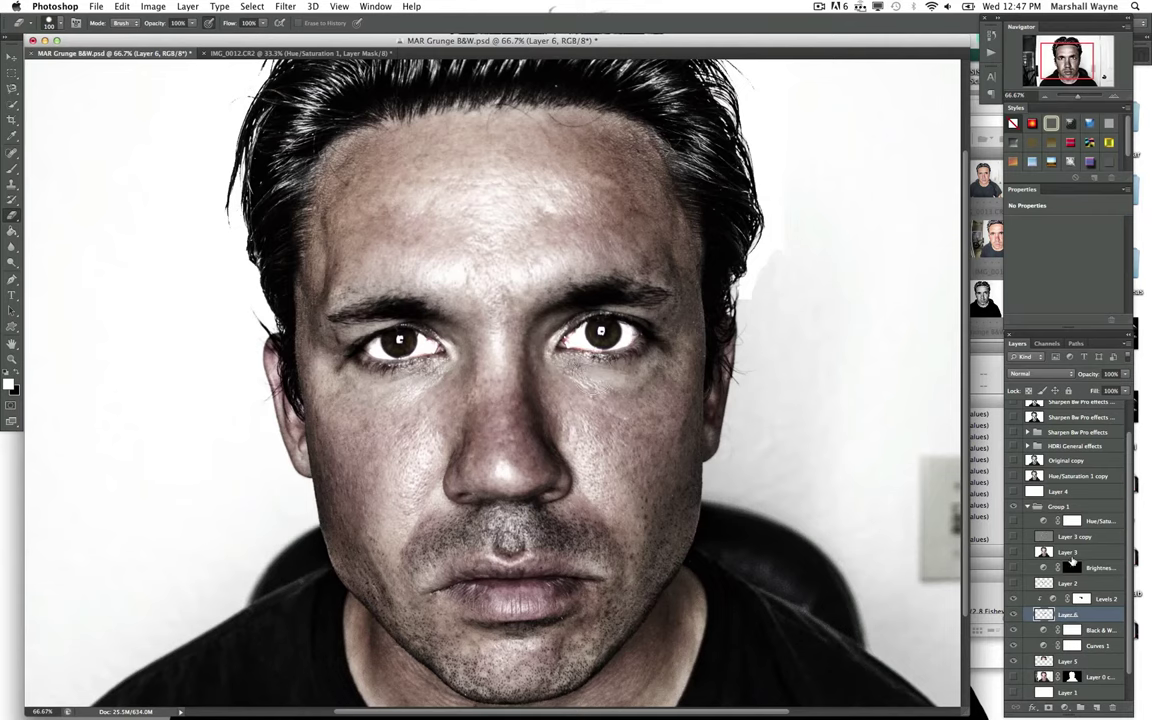
Step: Zoom out to 33.3% and set the Levels 2 opacity to about 77%
left_click(1013, 614)
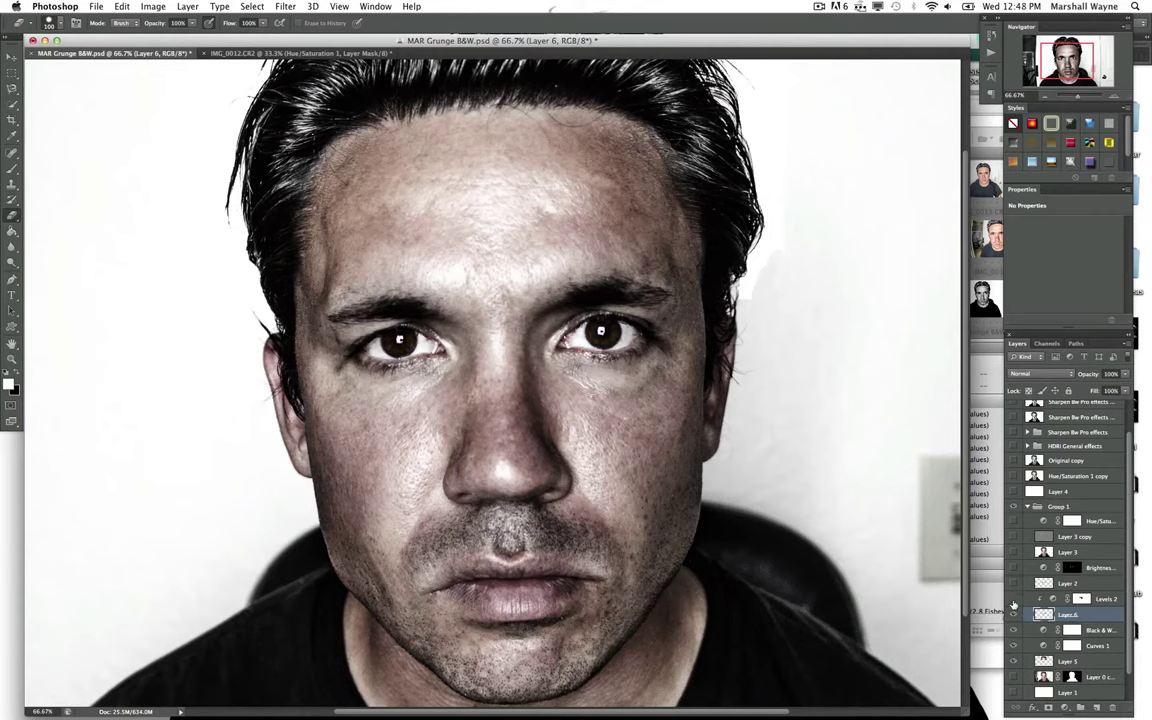
key("super+minus")
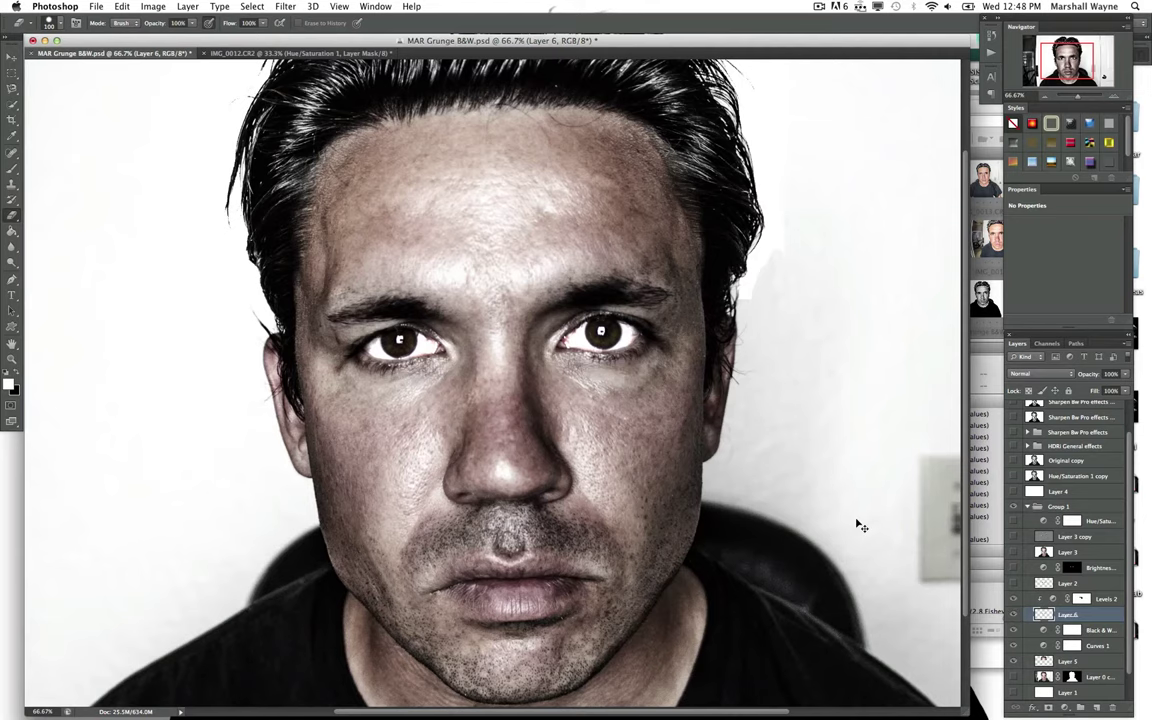
key("super+minus")
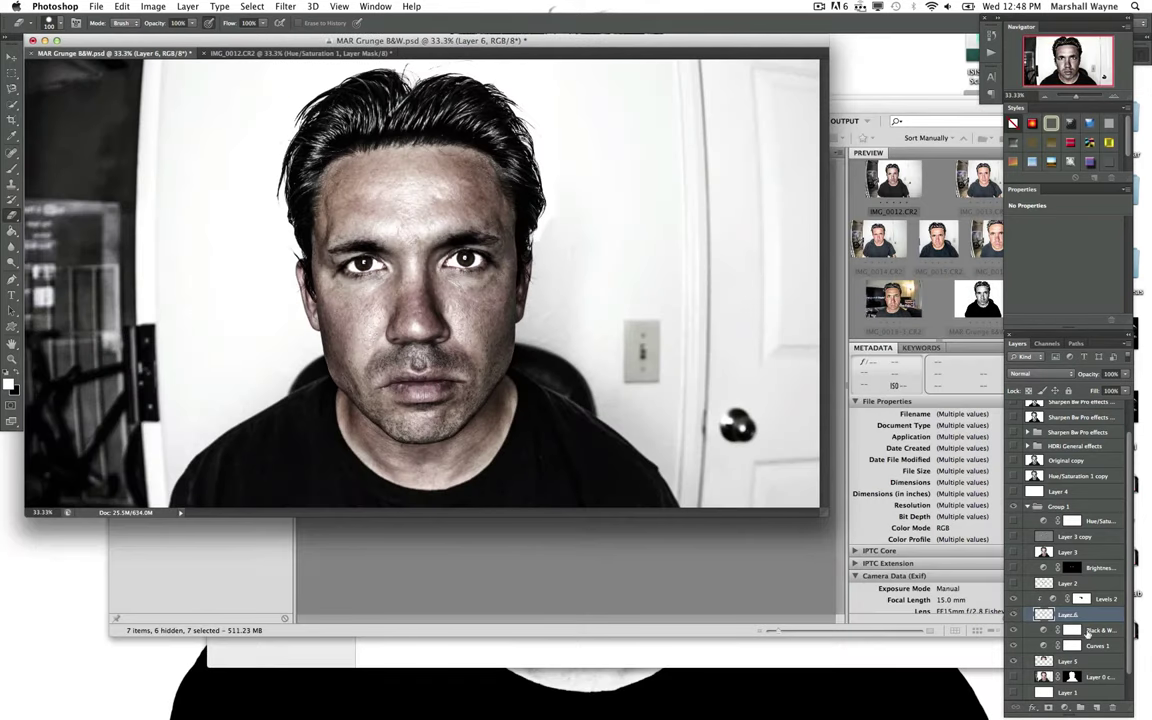
left_click(1013, 608)
left_click(1050, 598)
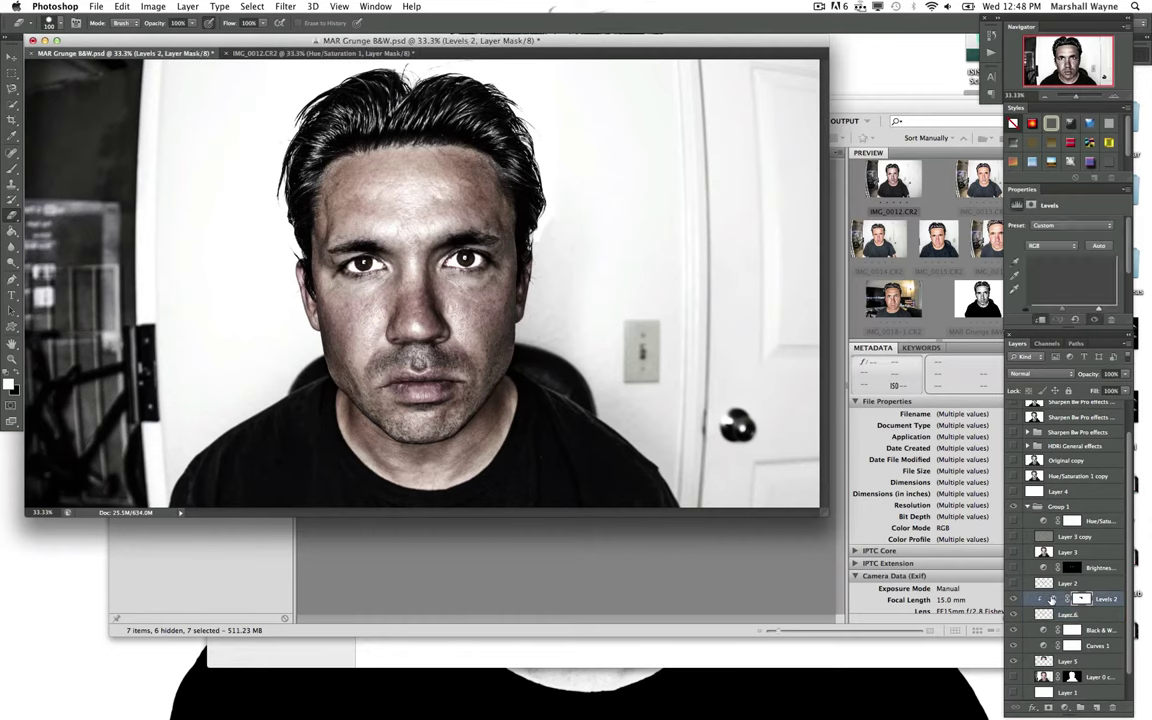
left_click(1112, 373)
type("63")
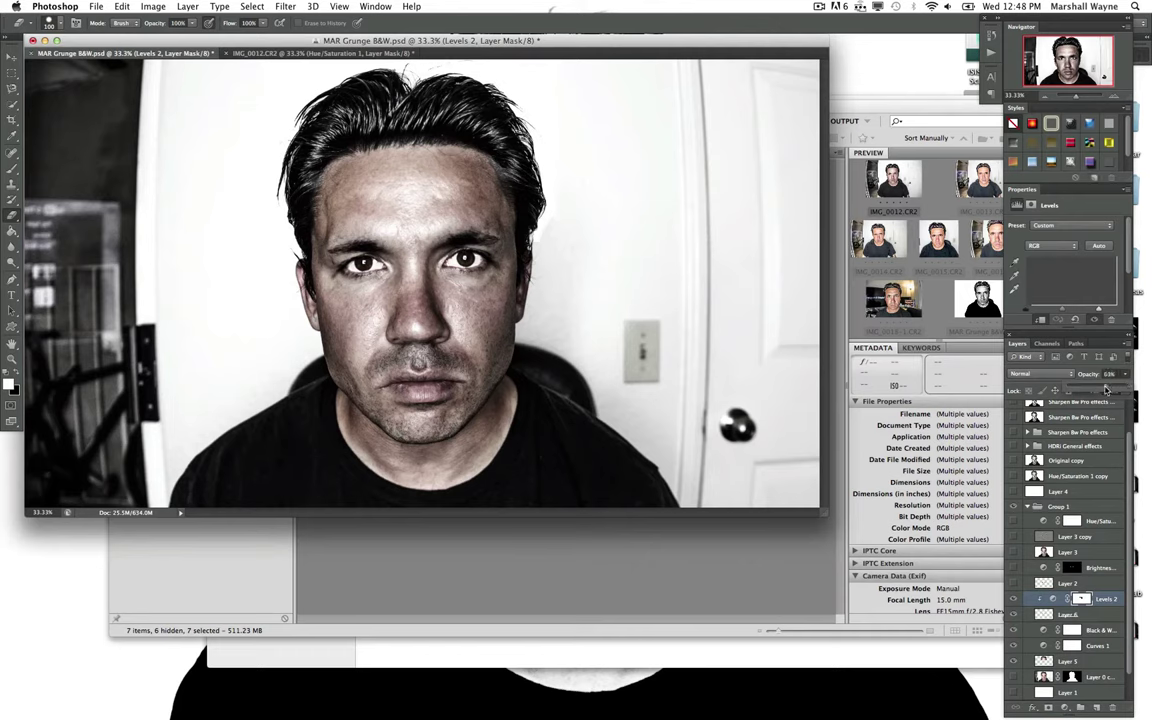
left_click_drag(1106, 389, 1116, 389)
left_click(1014, 599)
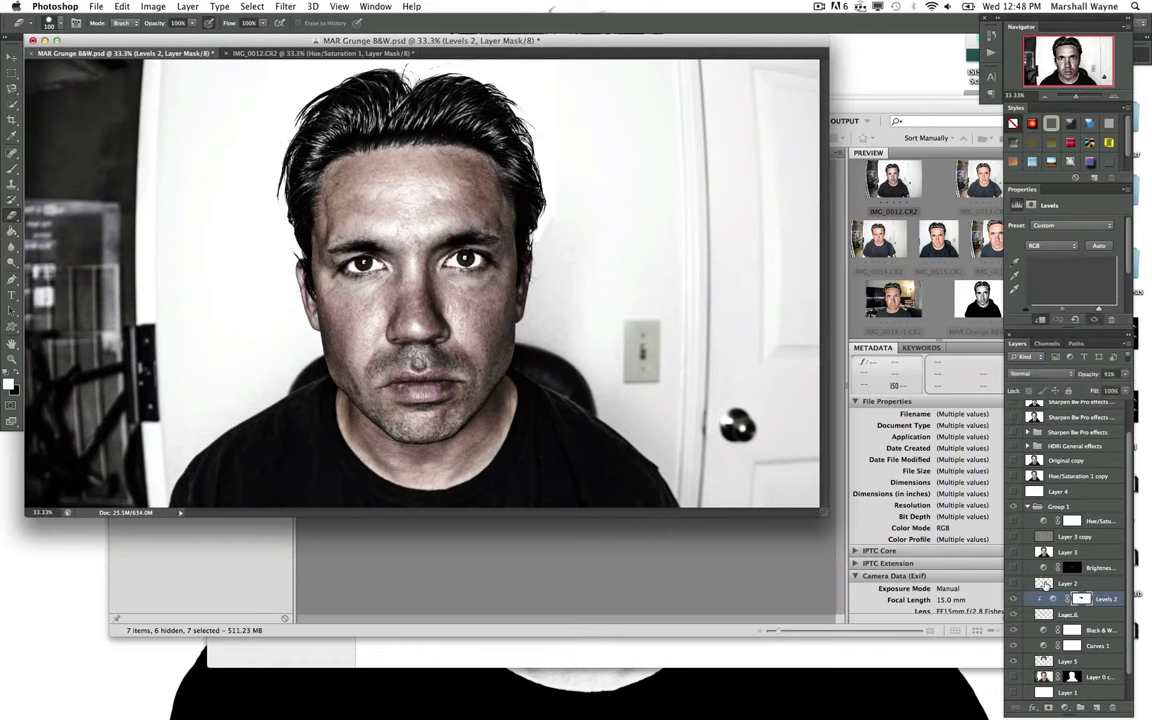
Step: Show Layer 3 for a white background, comparing with the room, and select it
left_click(1068, 583)
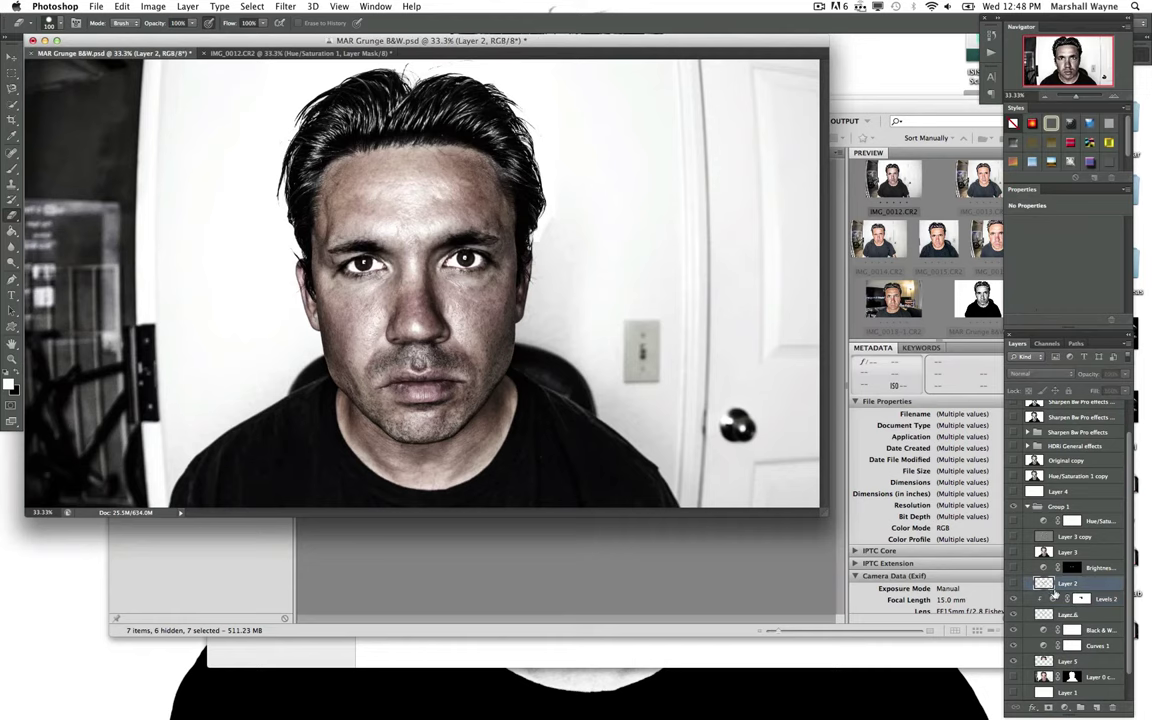
left_click(1052, 601)
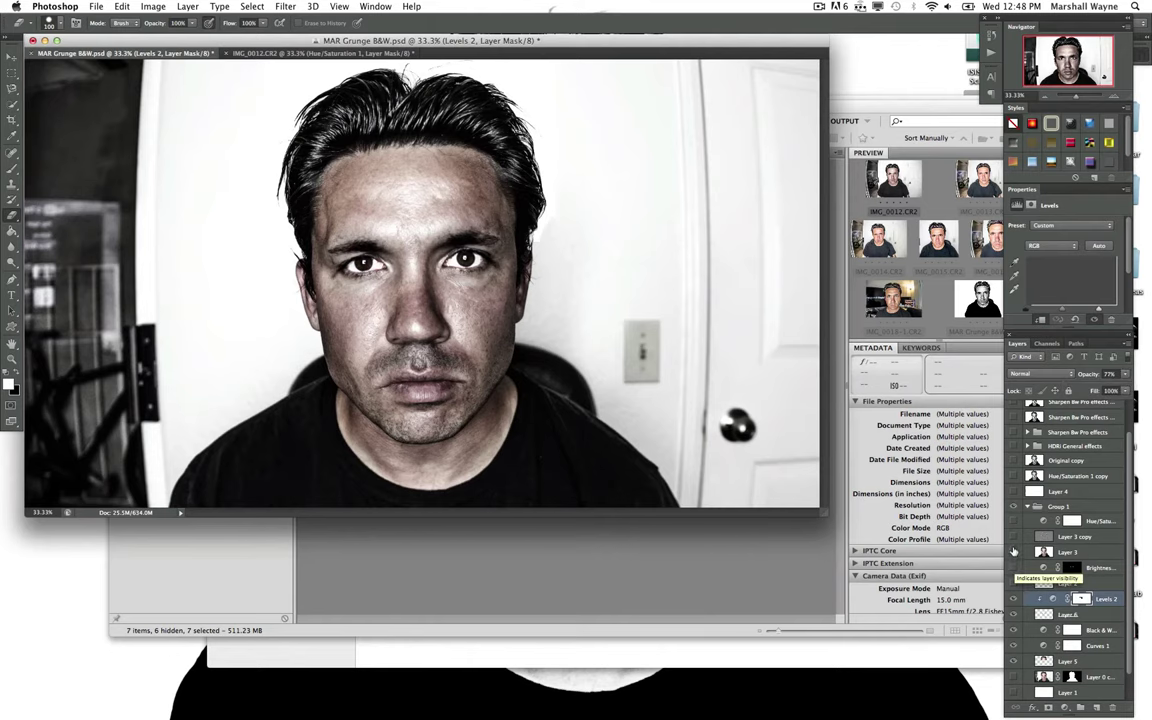
left_click(1013, 553)
left_click(1013, 553)
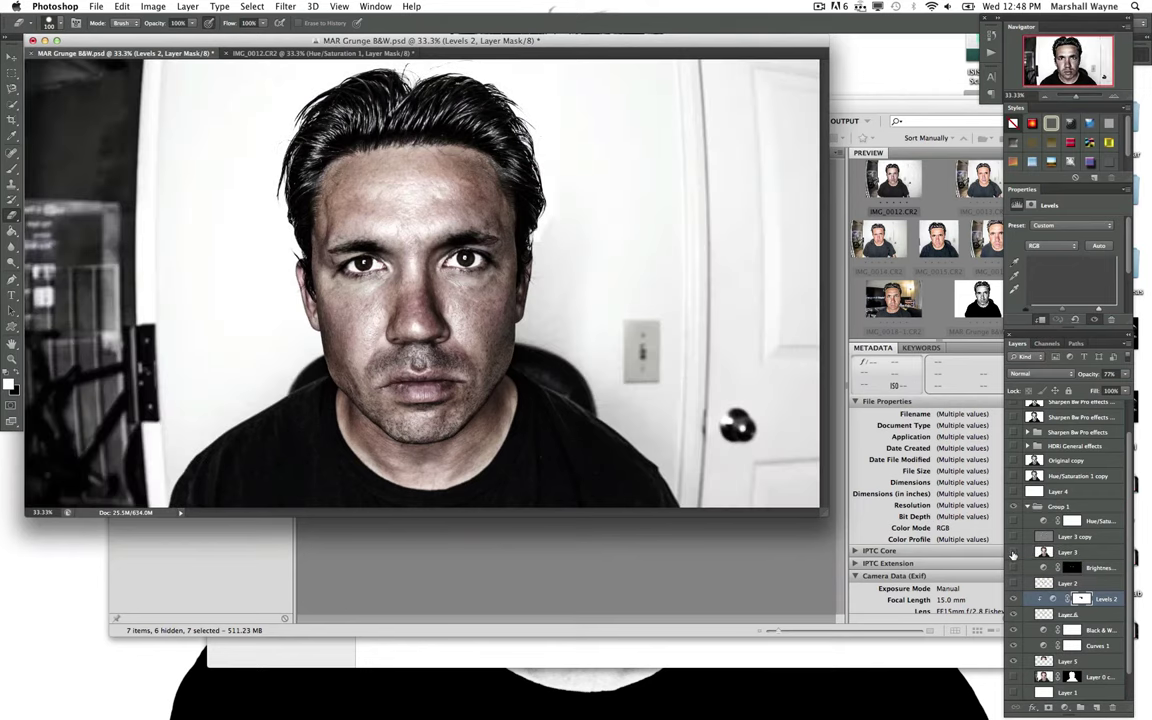
left_click(1013, 553)
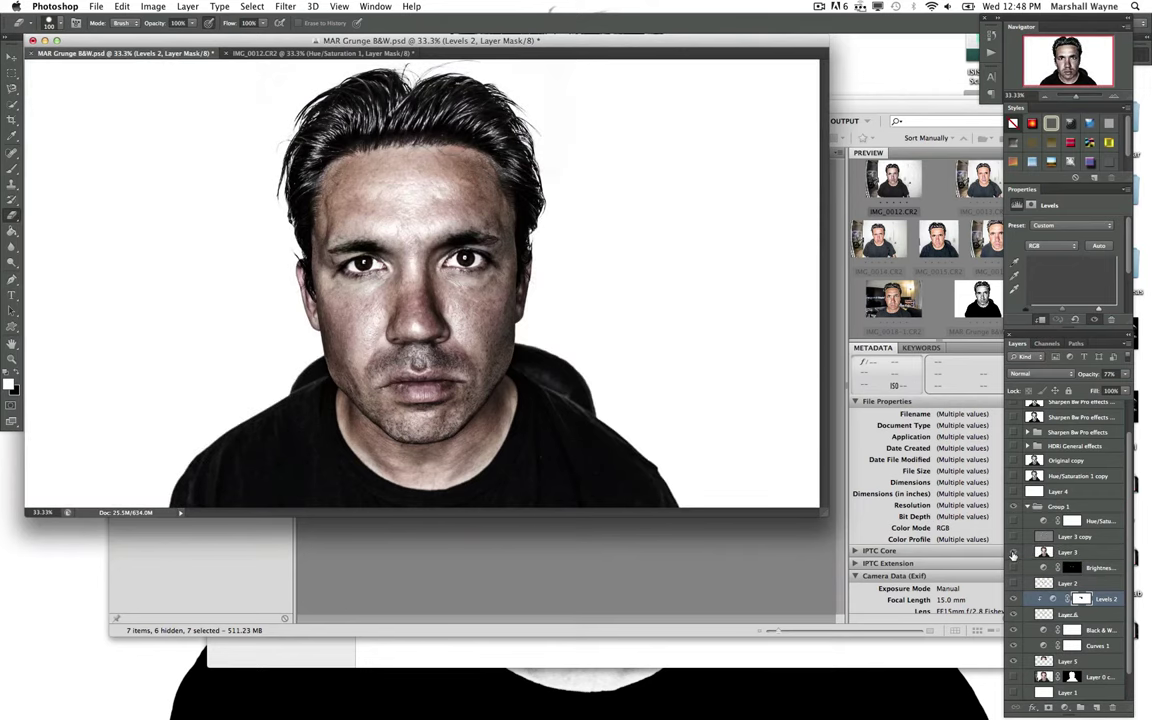
left_click(1041, 553)
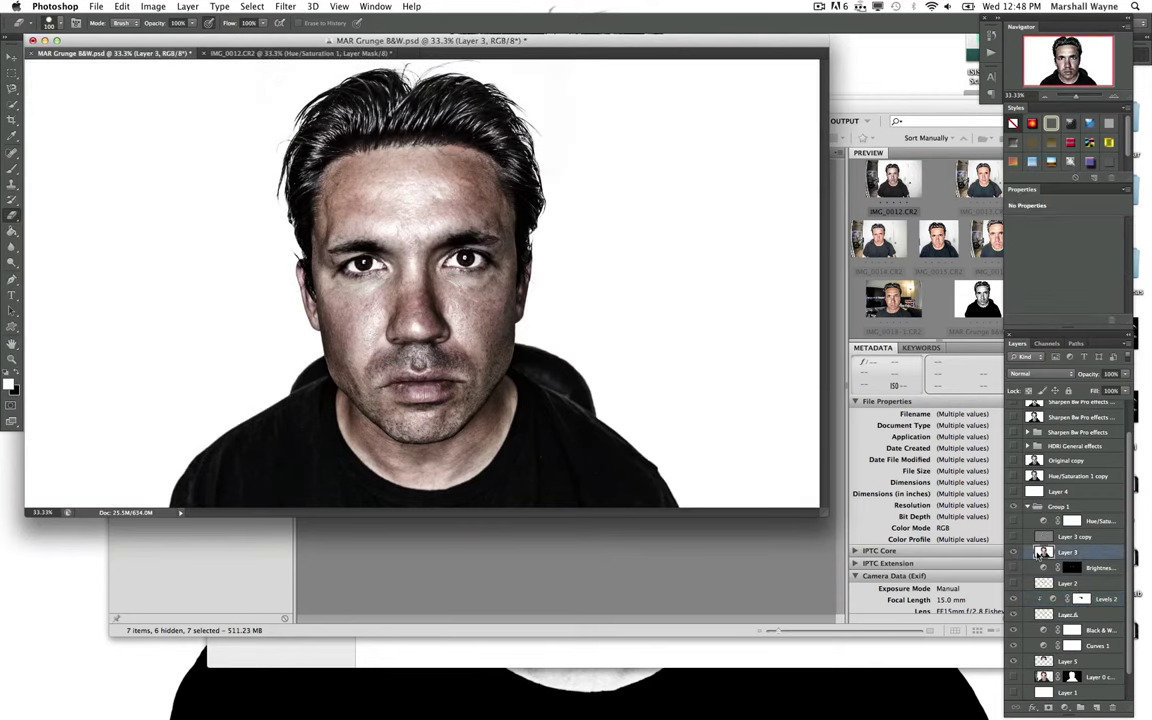
Step: Select all the layers below Layer 3 and duplicate them
left_click(1072, 537)
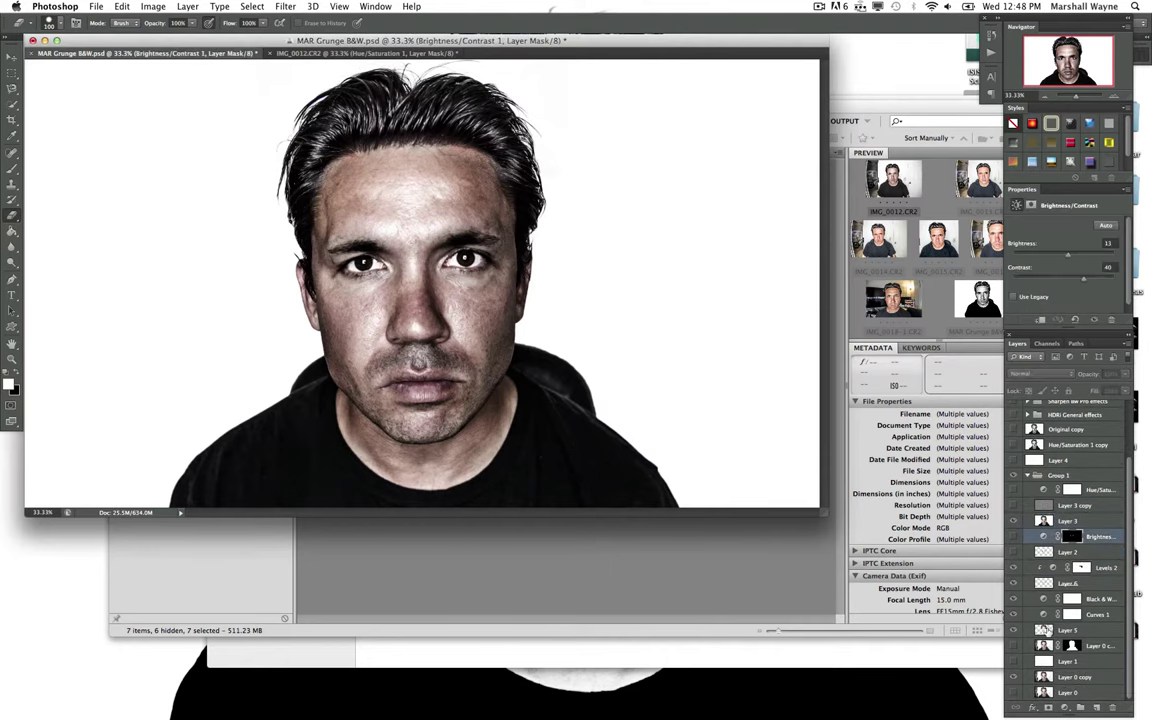
left_click(1046, 696, "shift")
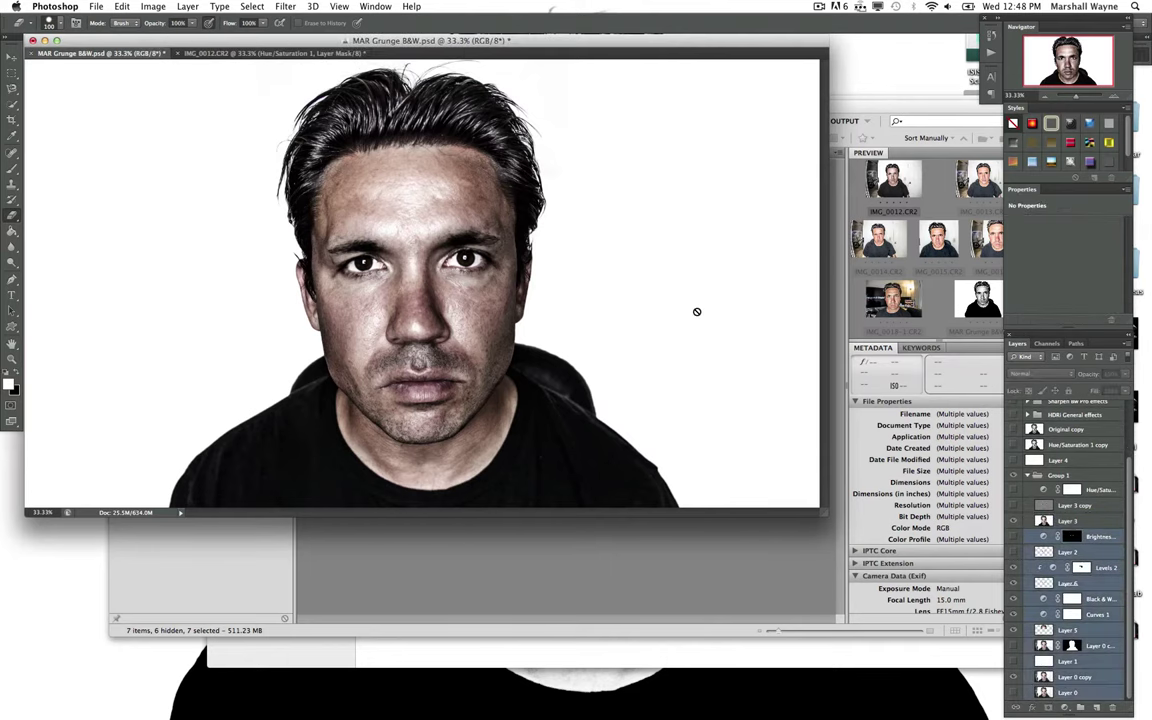
left_click(188, 6)
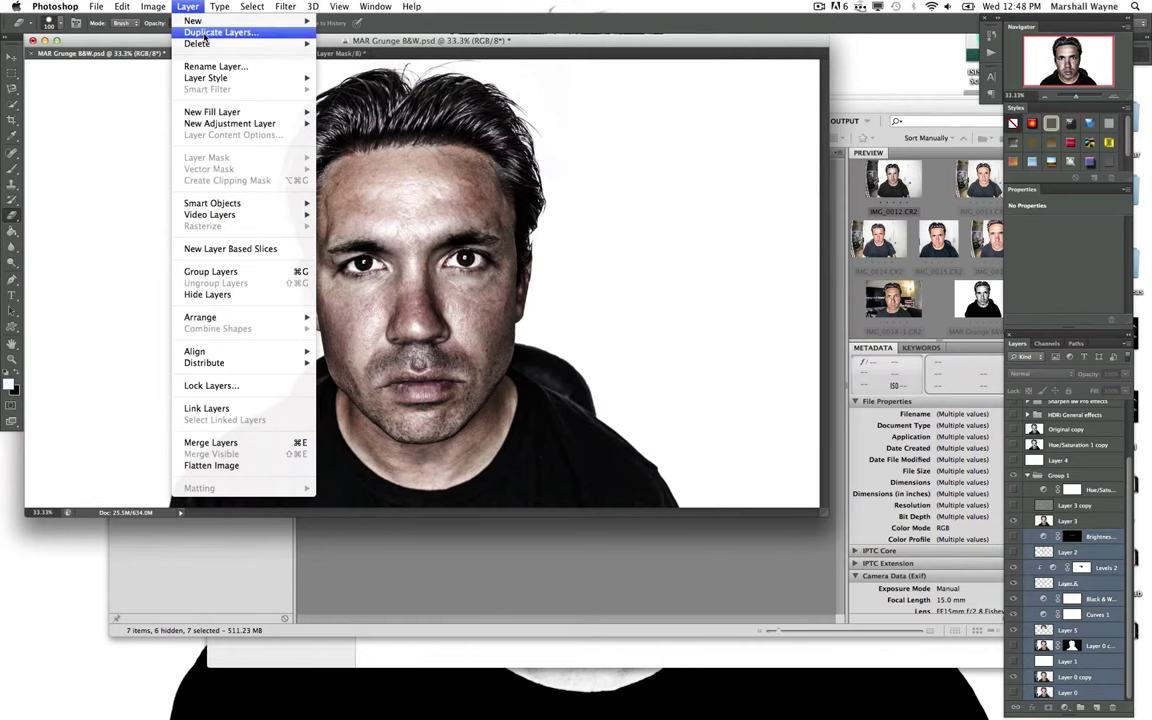
left_click(212, 32)
key("Return")
Step: Merge the duplicates into Brightness/Contrast 1 copy and make Layer 3 active
left_click(186, 6)
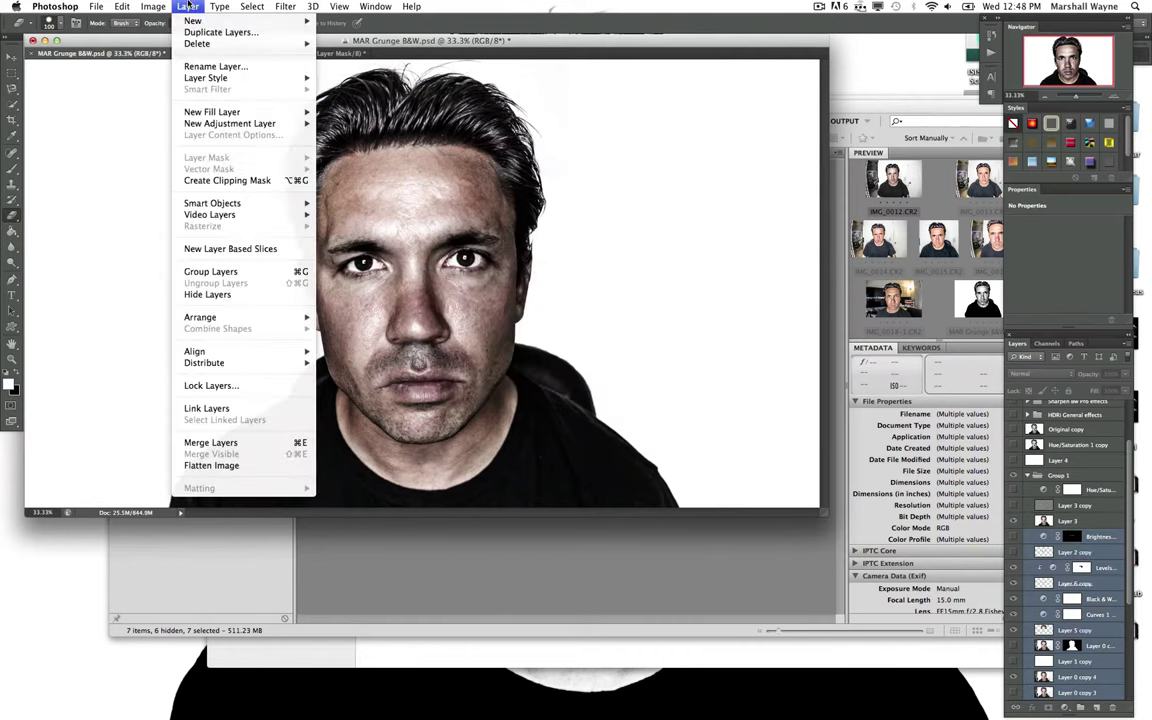
left_click(244, 442)
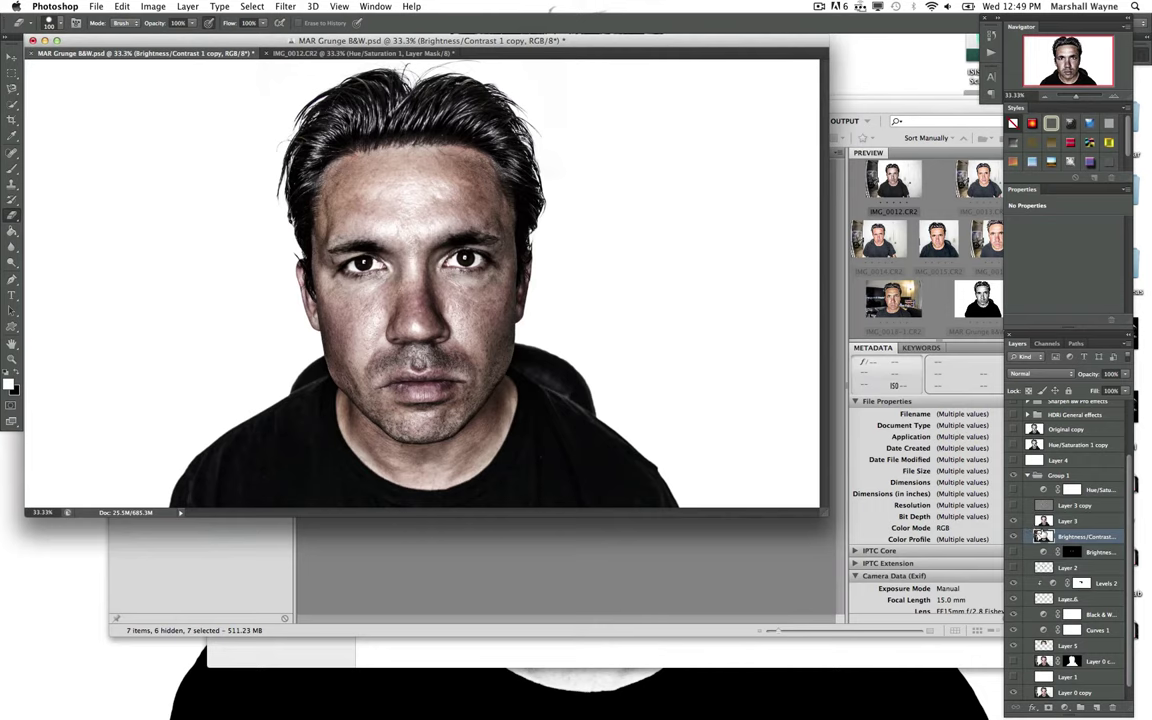
key("alt+bracketright")
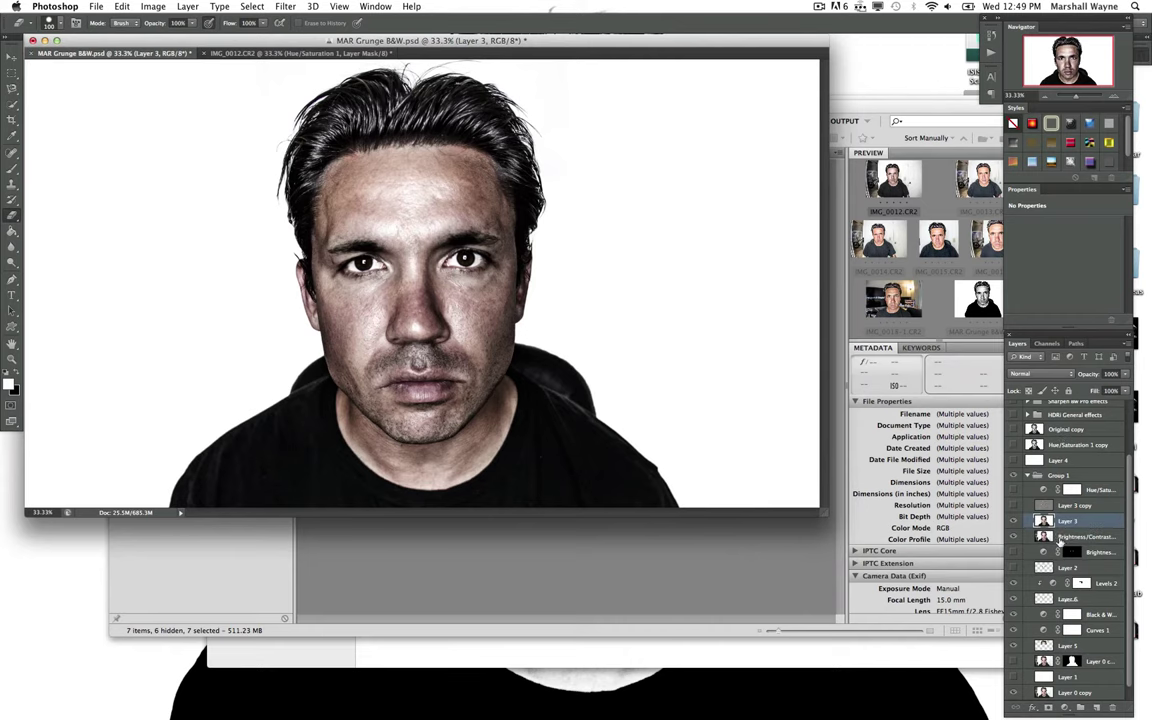
Step: Duplicate Layer 3 to create a new copy
scroll(1060, 478, "up", 3)
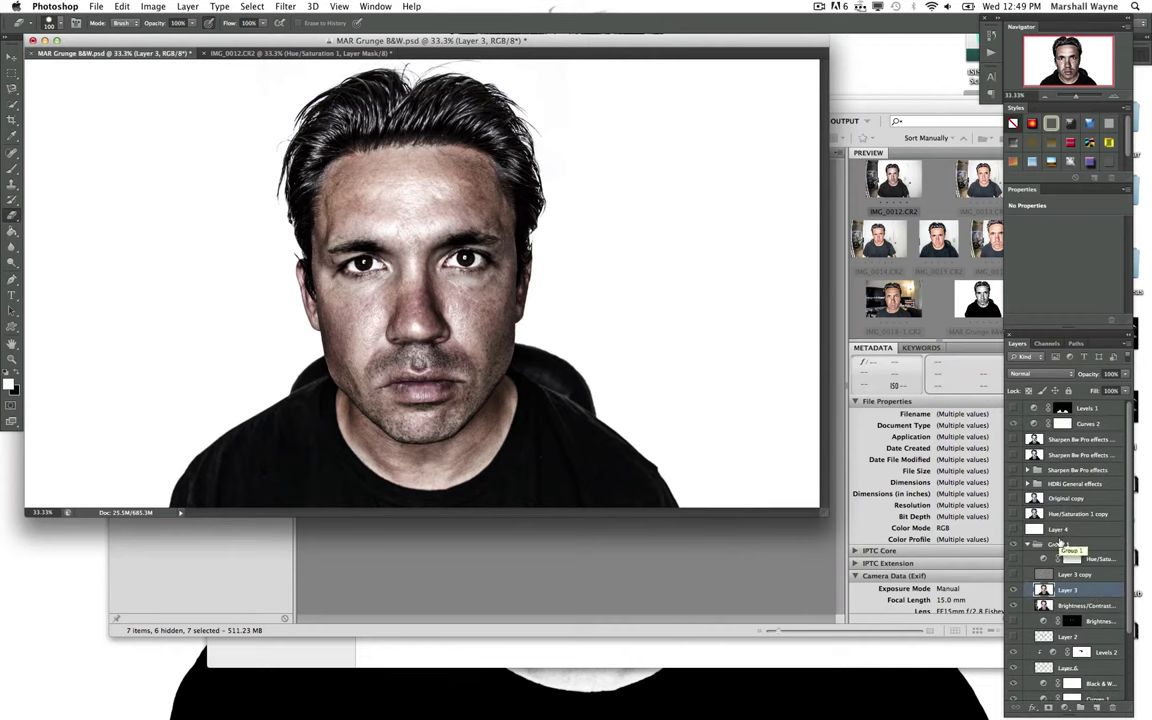
scroll(1045, 542, "down", 2)
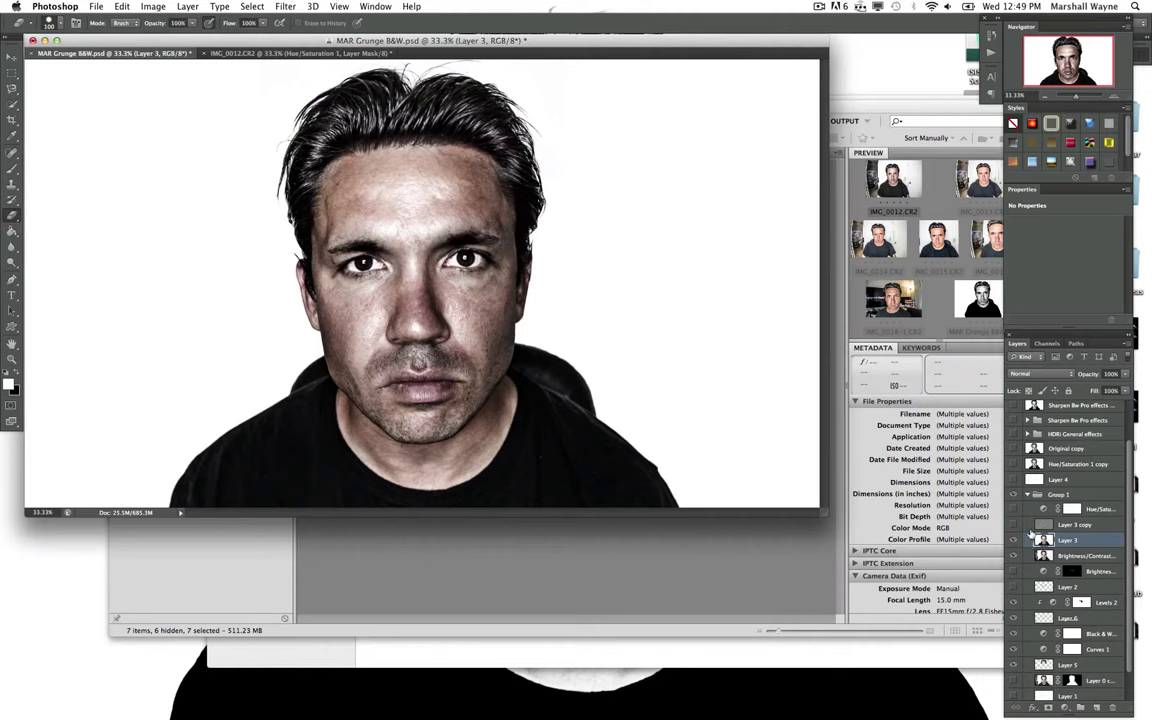
left_click(186, 6)
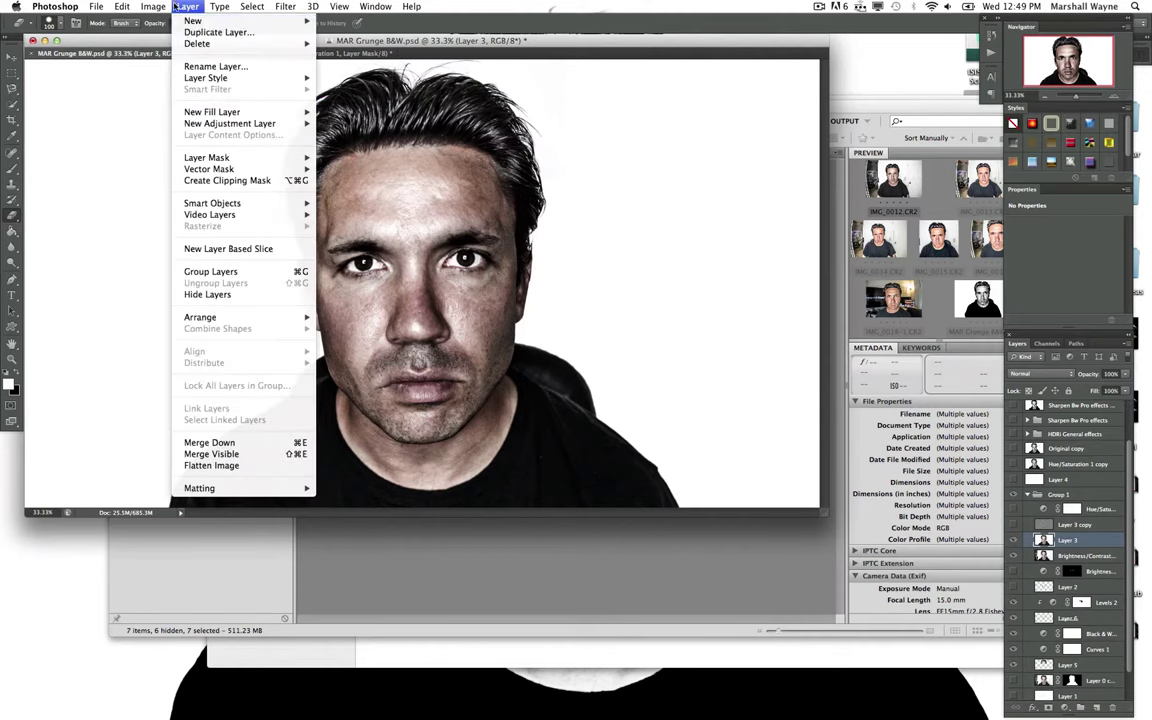
left_click(188, 32)
key("Return")
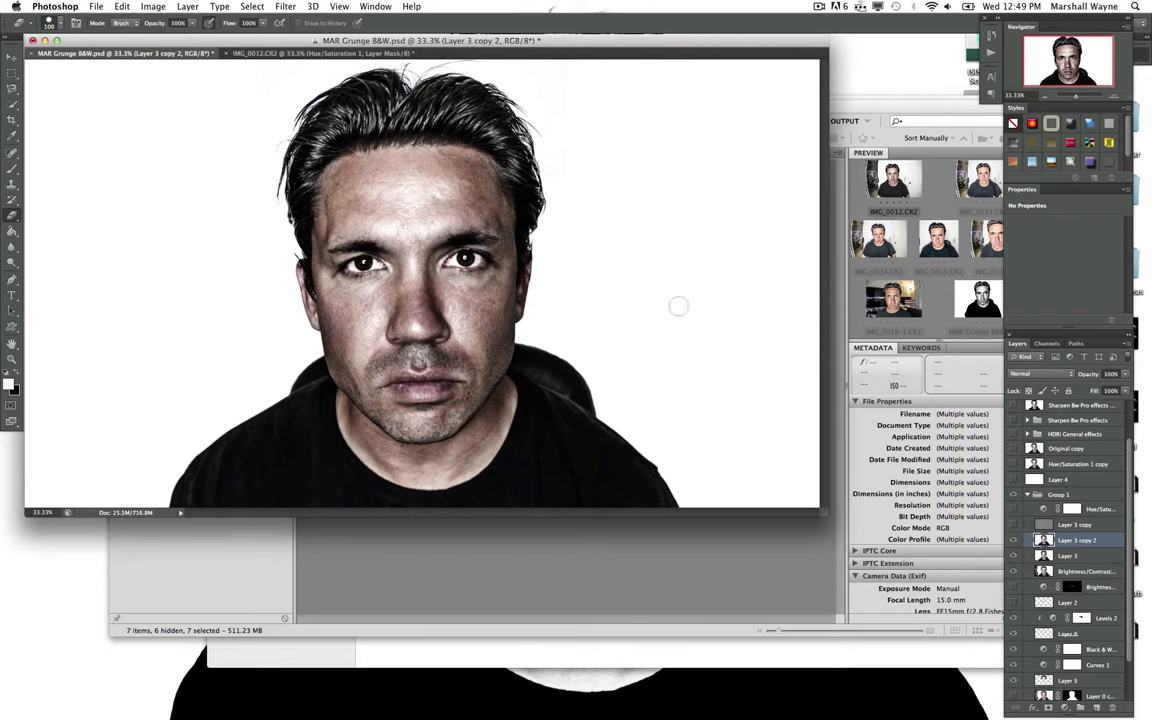
Step: Apply an 8-pixel High Pass to the copy, blend it in Overlay, then hide it
left_click(252, 6)
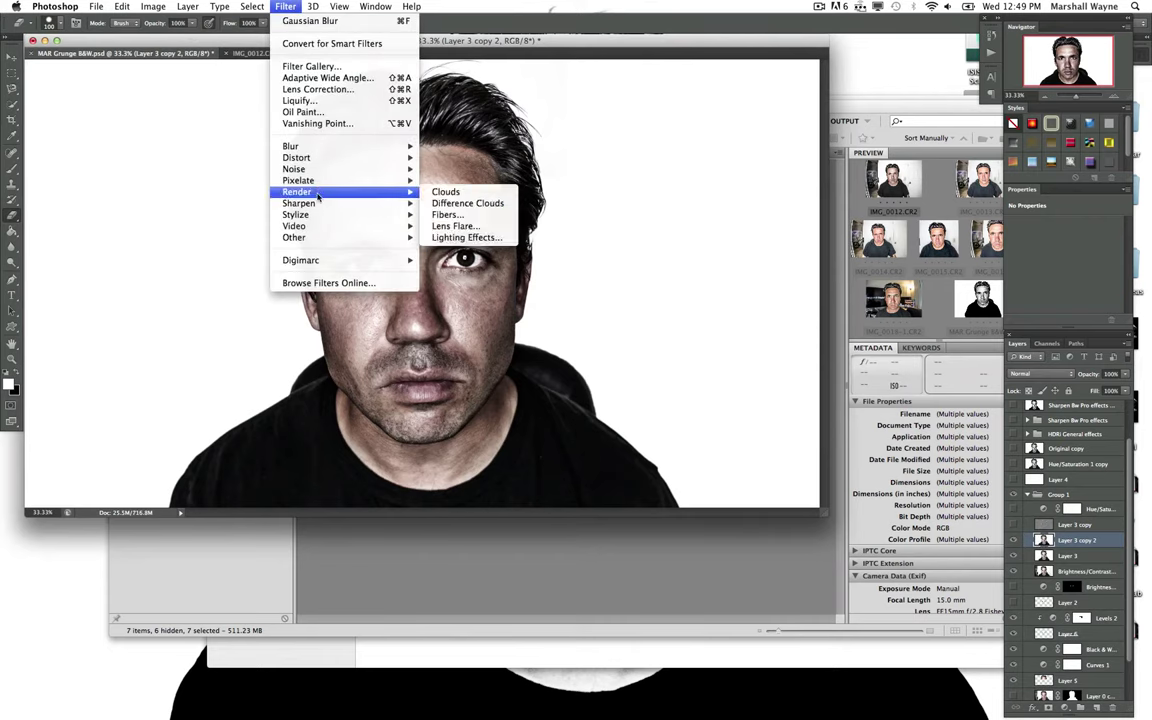
mouse_move(286, 6)
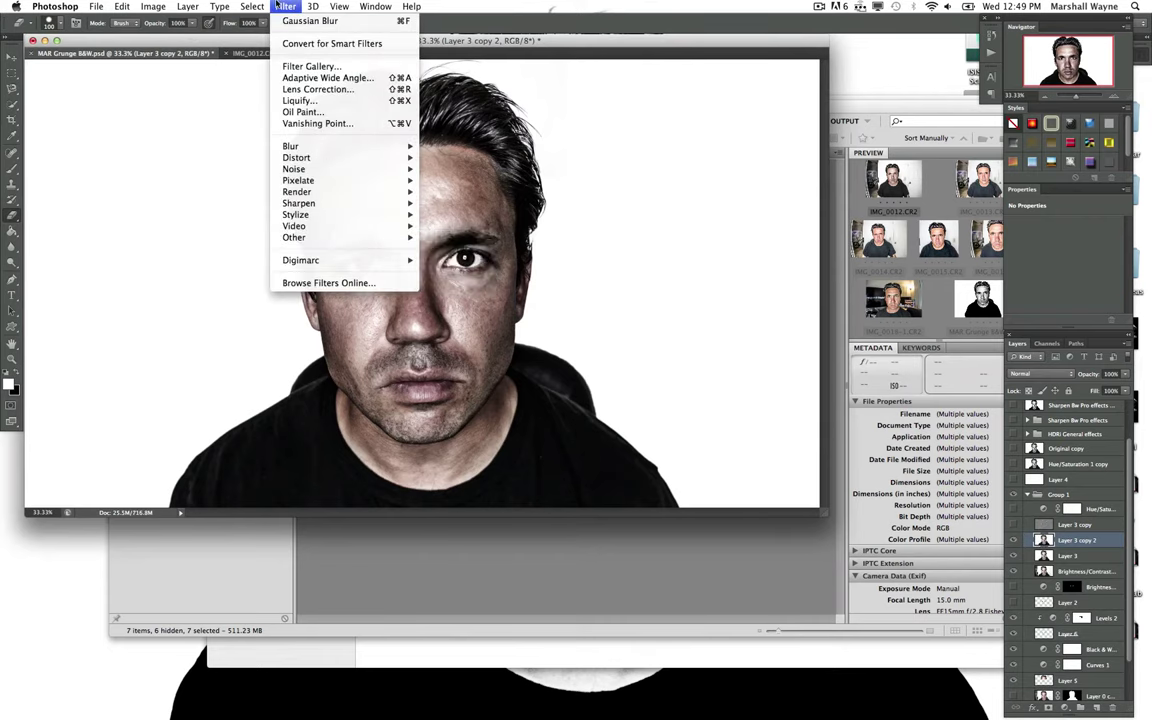
left_click(452, 249)
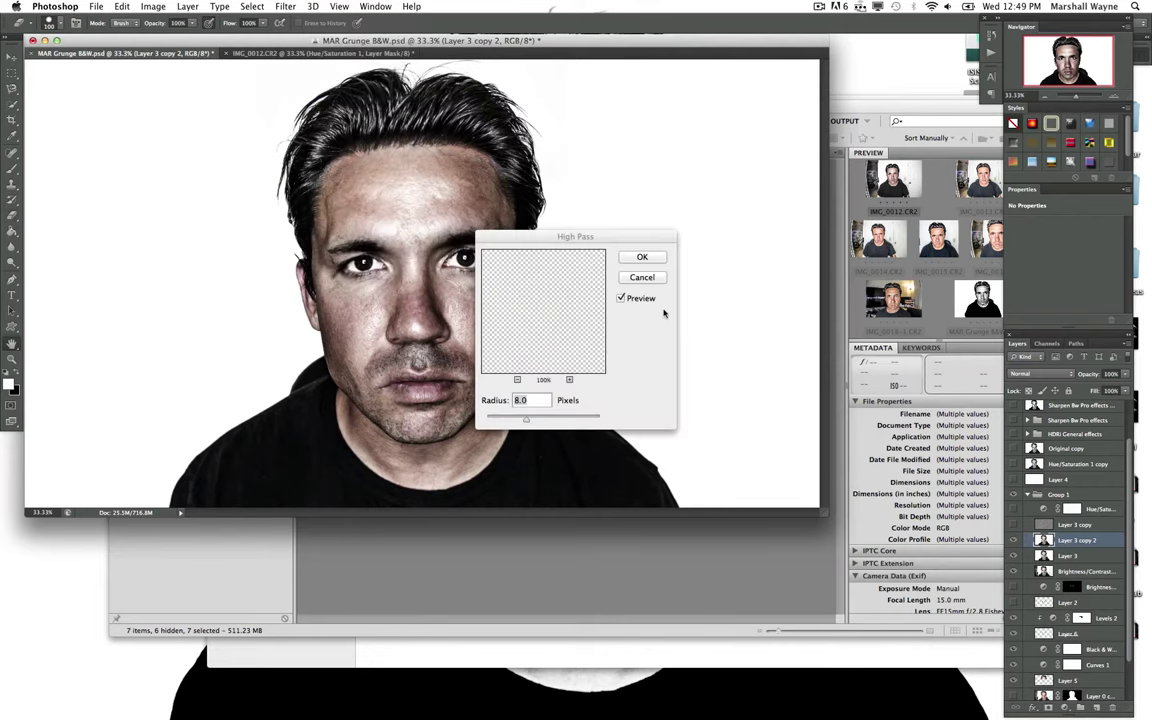
left_click(636, 257)
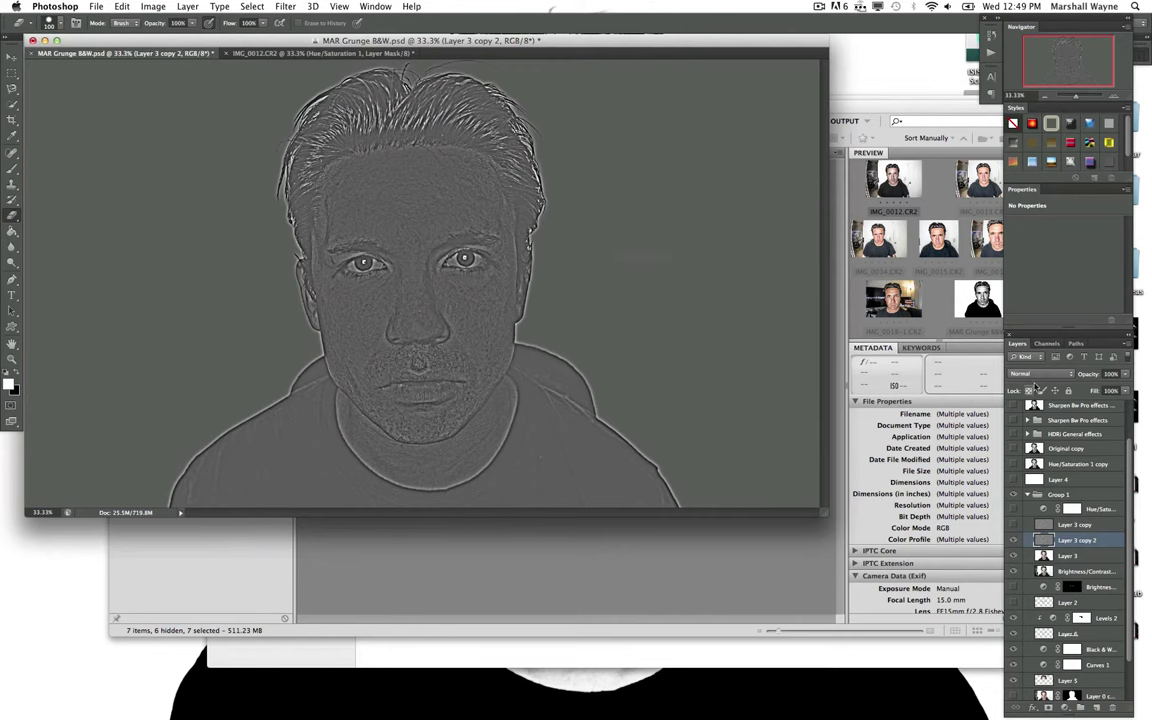
left_click(1035, 373)
left_click(1035, 489)
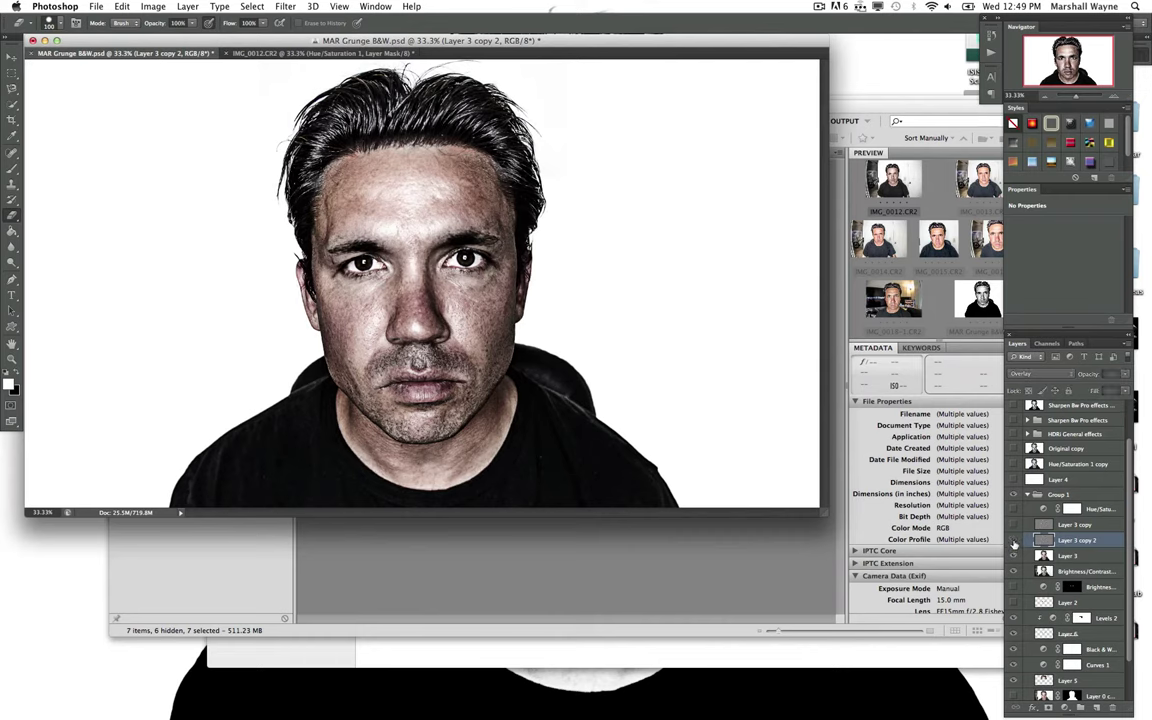
left_click(1013, 540)
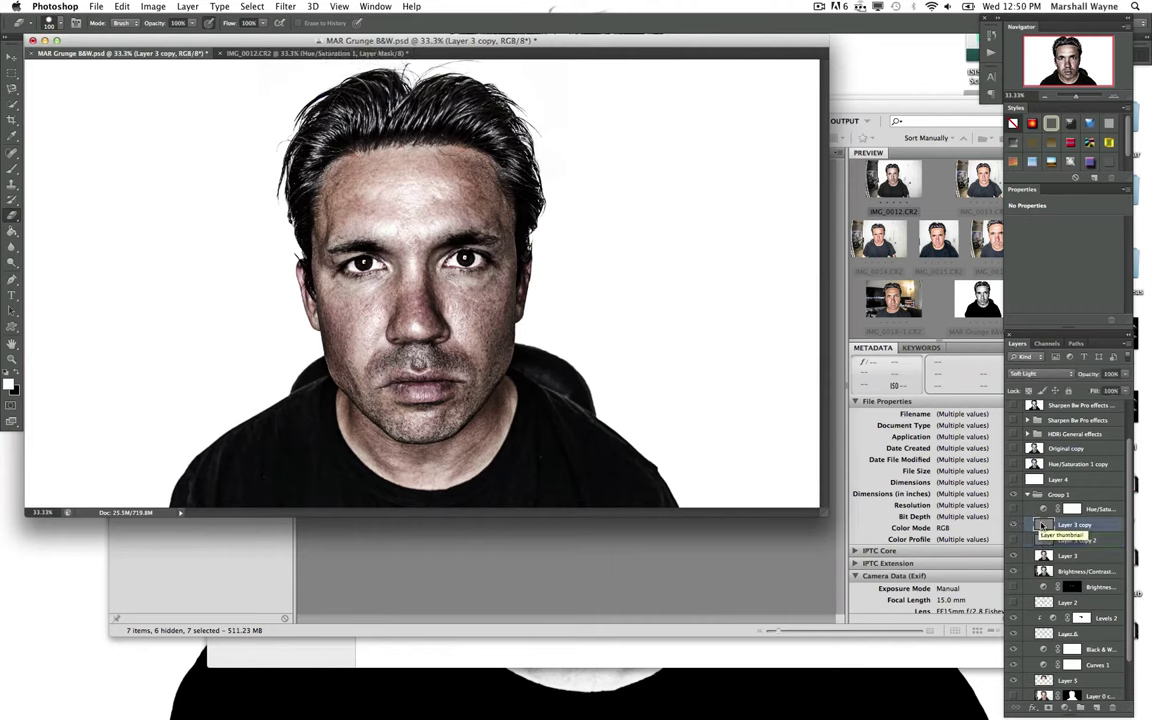
Step: Delete the hidden high-pass layer, toggle Hue/Saturation, and review Group 1's layers
key("Delete")
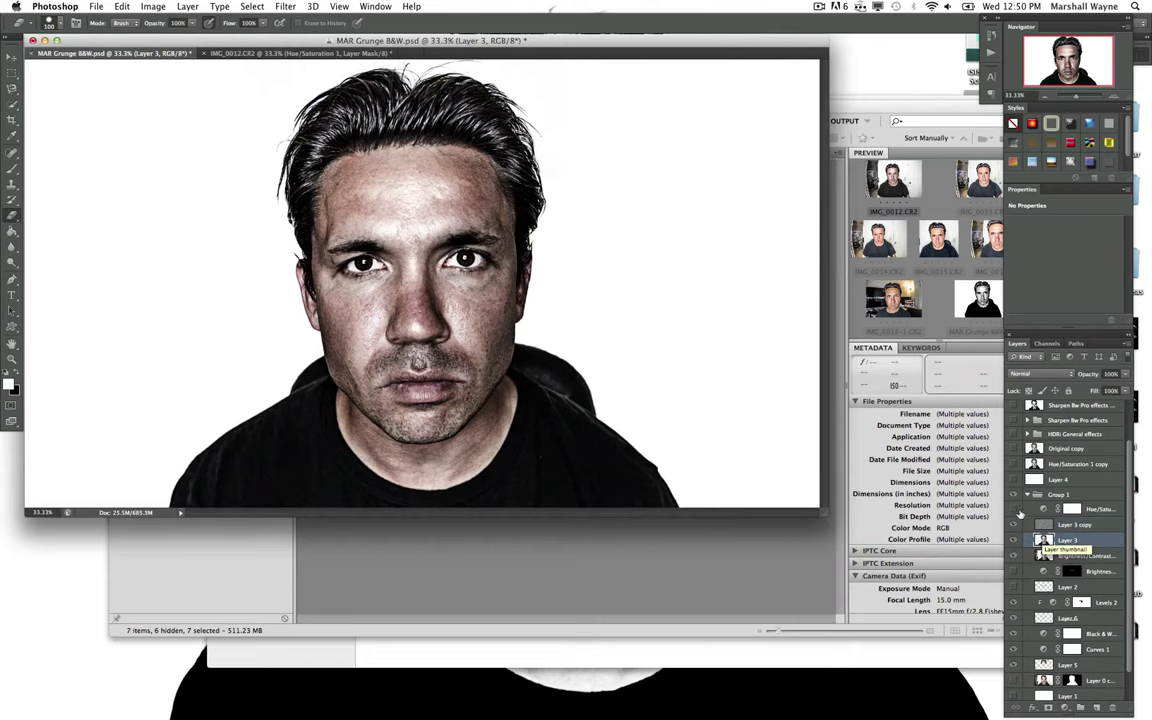
left_click(1014, 510)
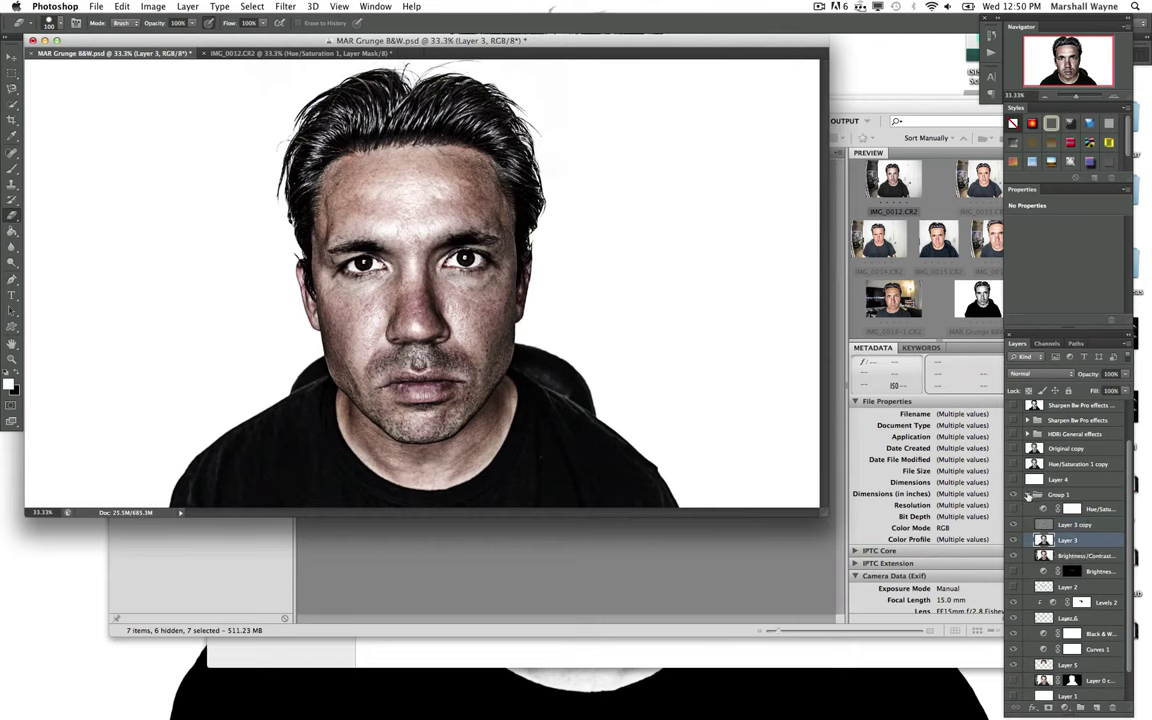
left_click(1027, 495)
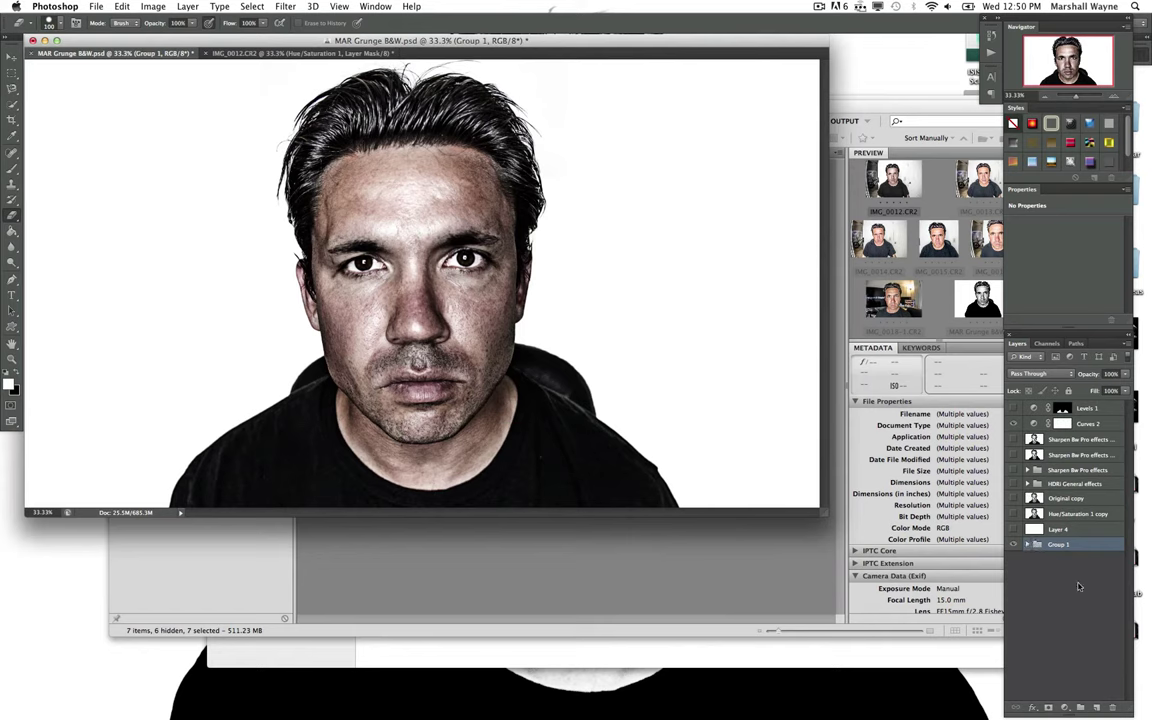
left_click(1028, 545)
Step: Duplicate Group 1 and merge the copy into a single Group 1 copy layer
left_click(187, 6)
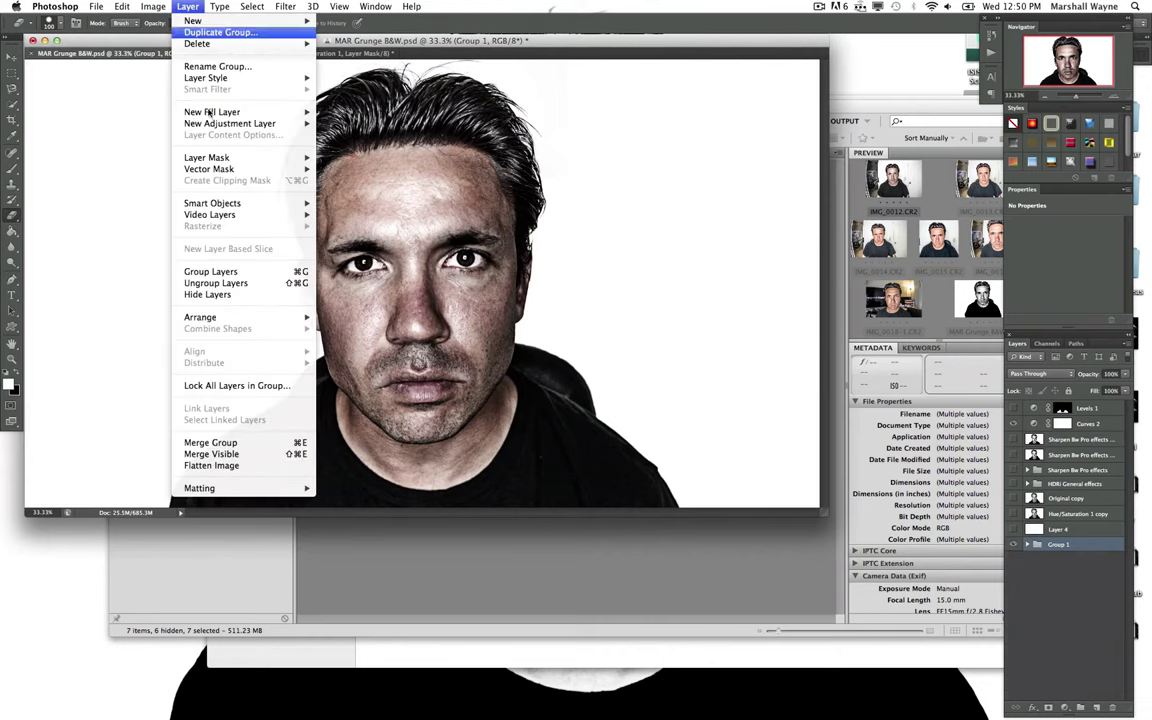
left_click(230, 33)
key("Return")
left_click(187, 6)
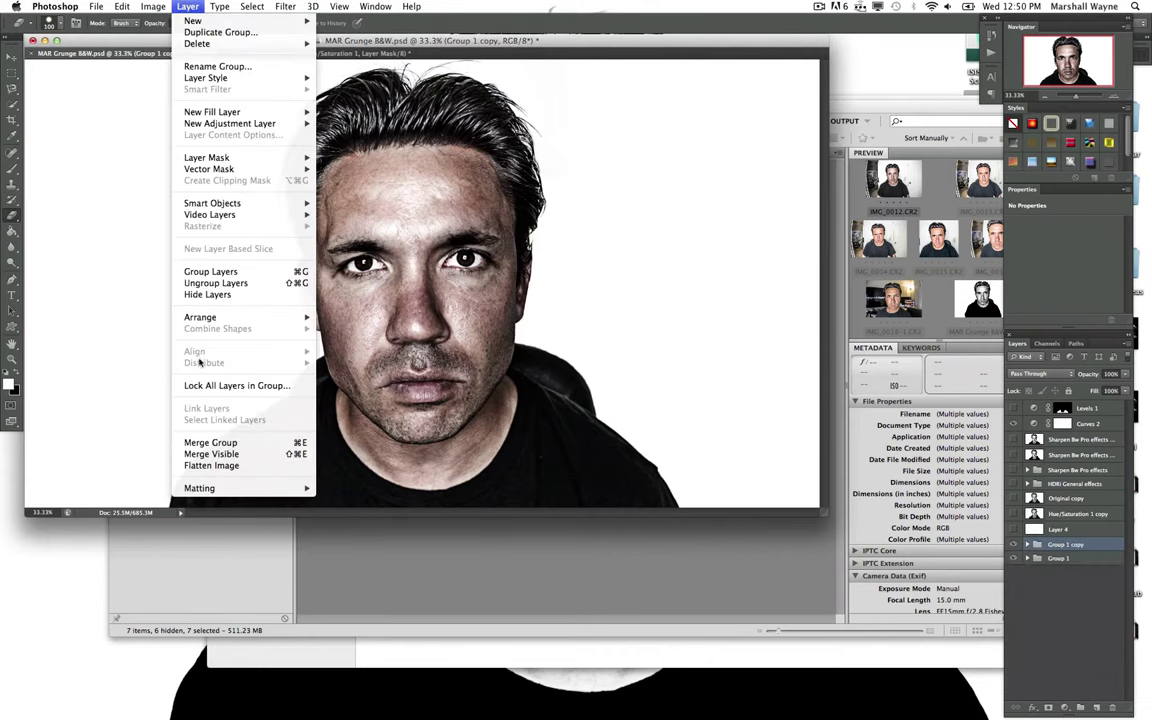
left_click(207, 443)
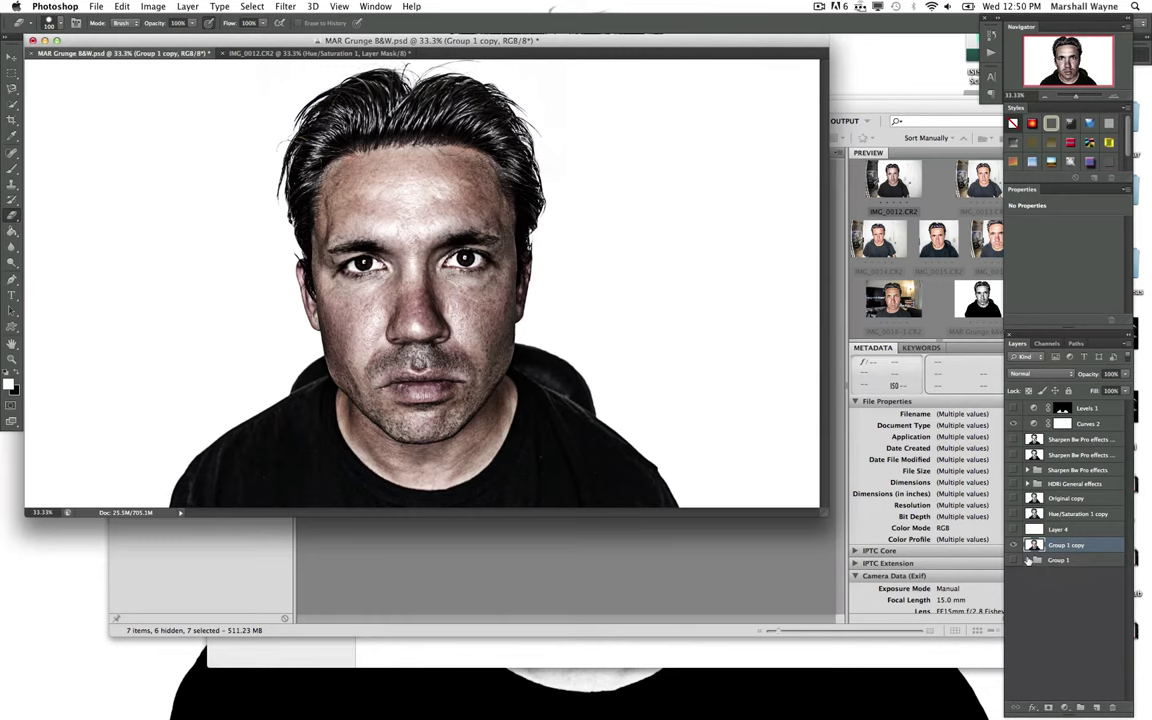
left_click(121, 6)
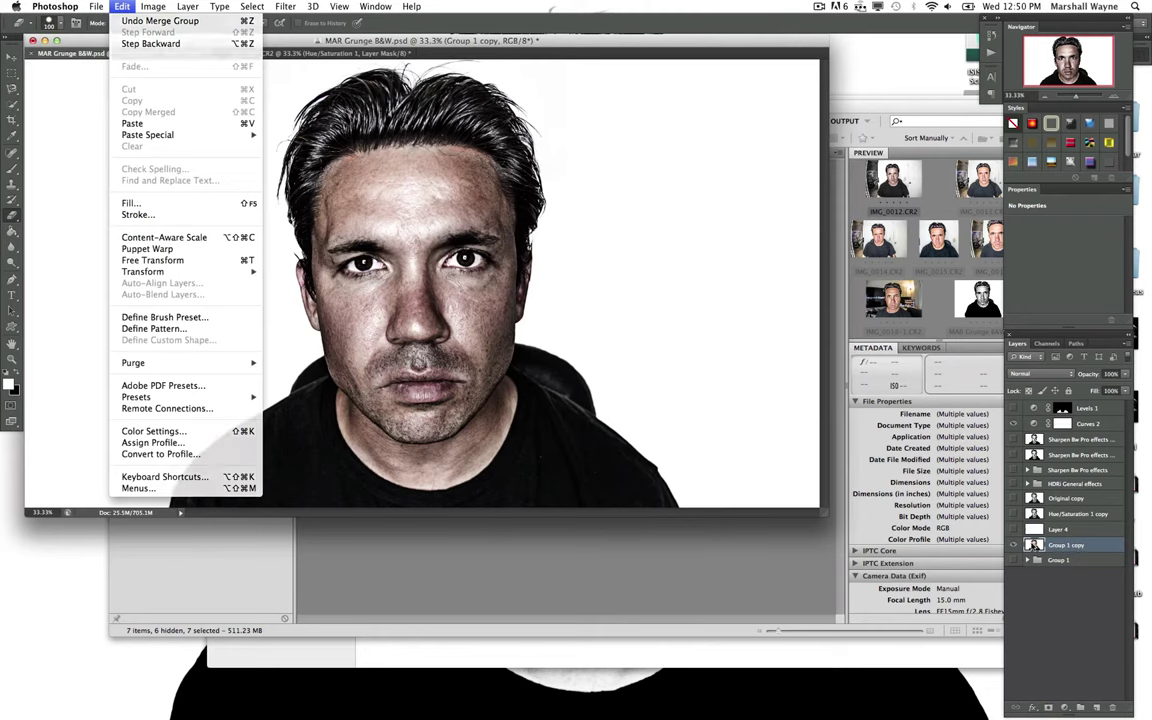
Step: Remove Layer 4 from the stack and zoom the portrait to 50%
left_click(930, 493)
left_click(1013, 528)
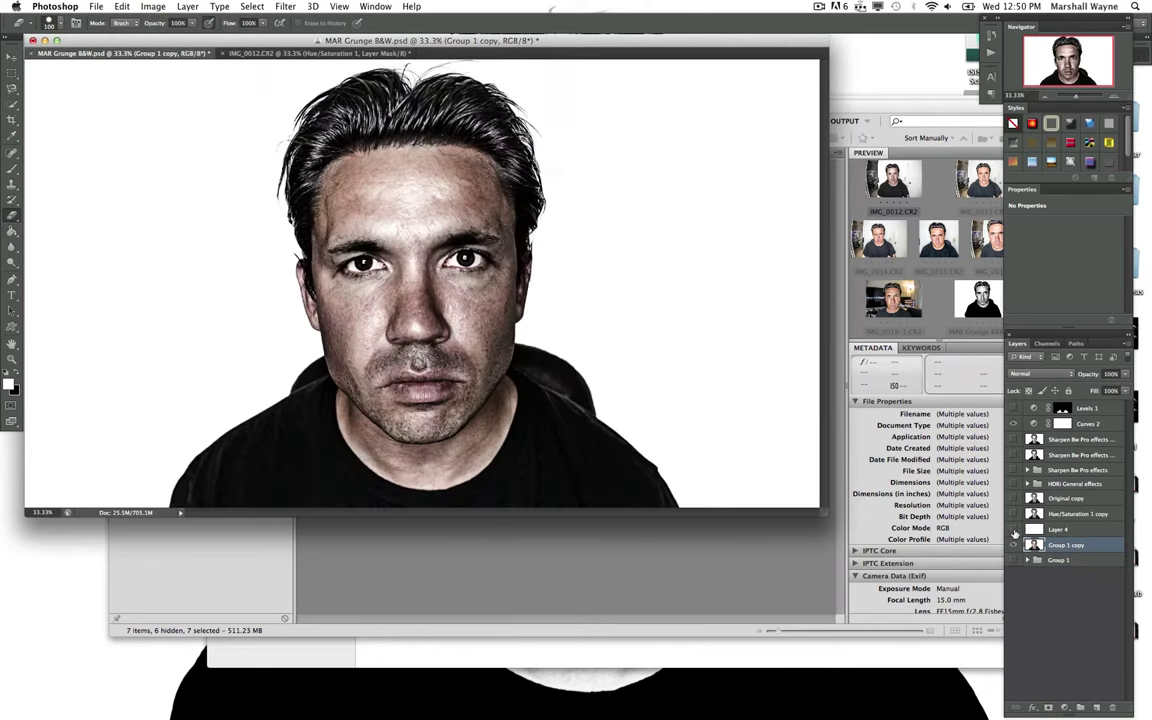
key("super+z")
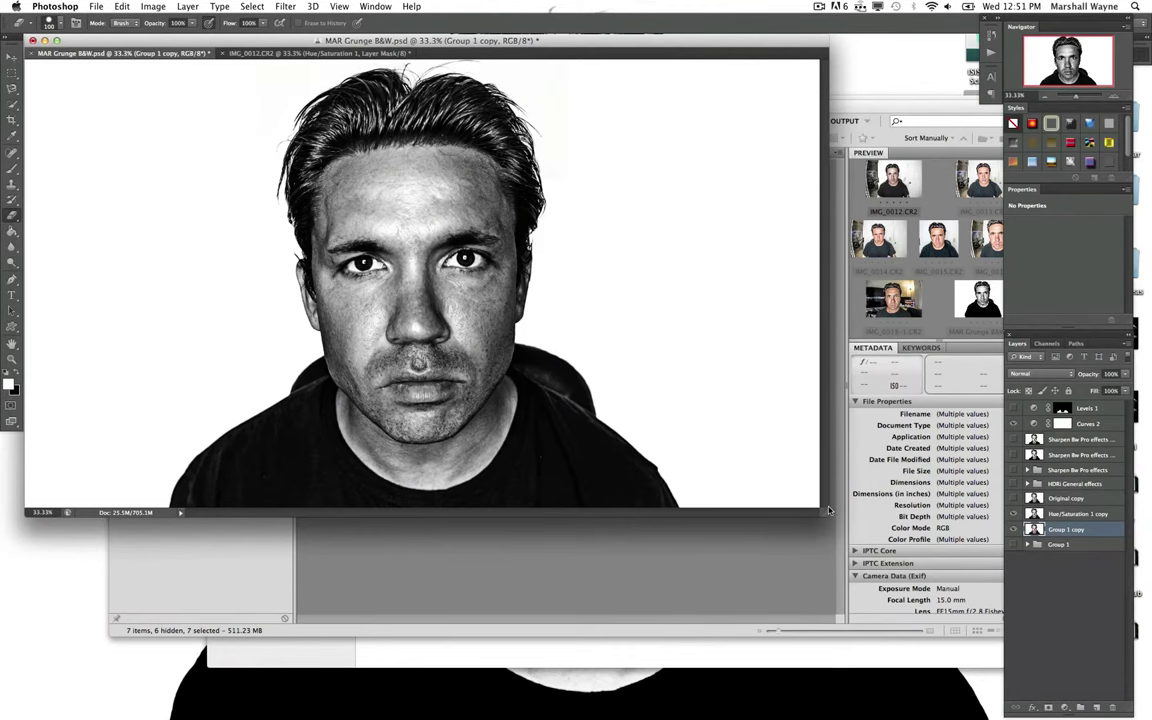
key("super+plus")
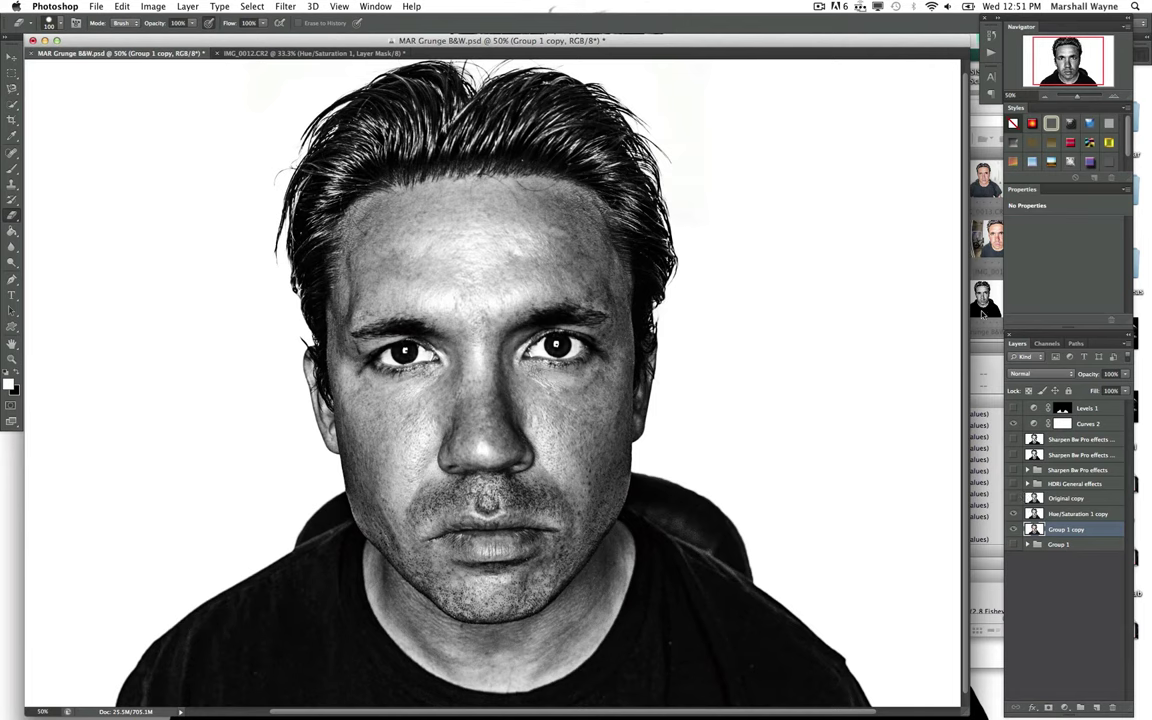
Step: Select the Special Movie action, make Hue/Saturation 1 copy active, and hide Group 1 copy
left_click(990, 53)
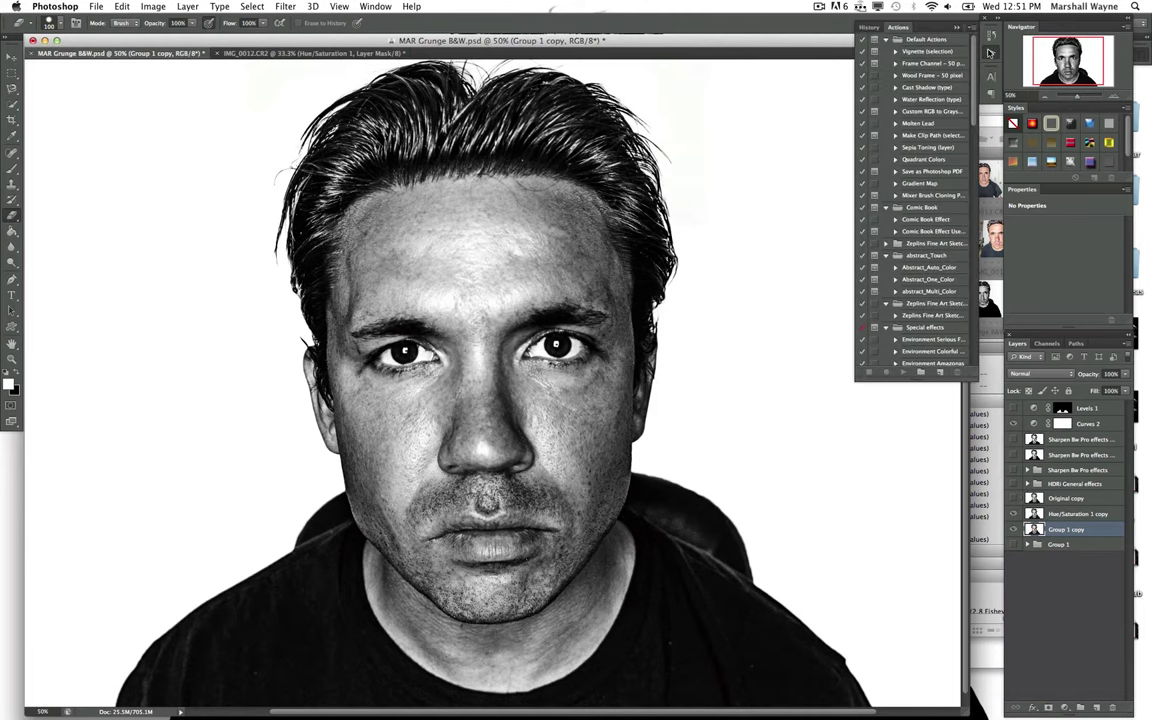
scroll(928, 256, "down", 10)
scroll(928, 256, "down", 10)
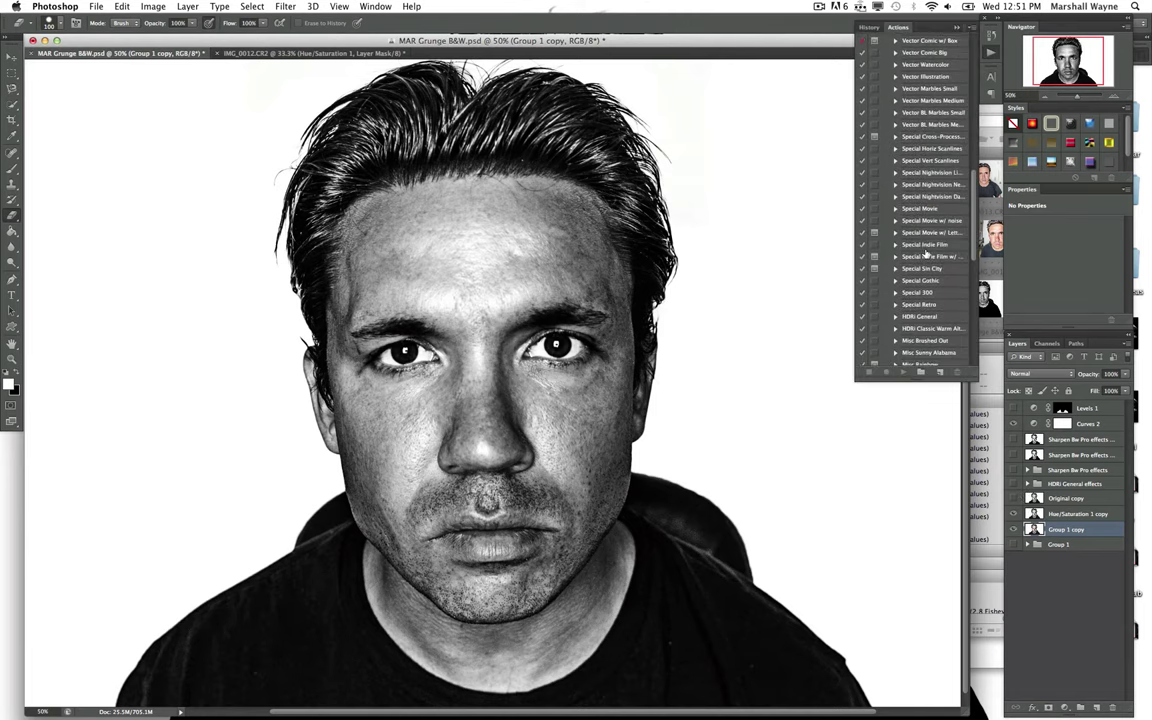
scroll(928, 255, "up", 5)
scroll(928, 255, "down", 4)
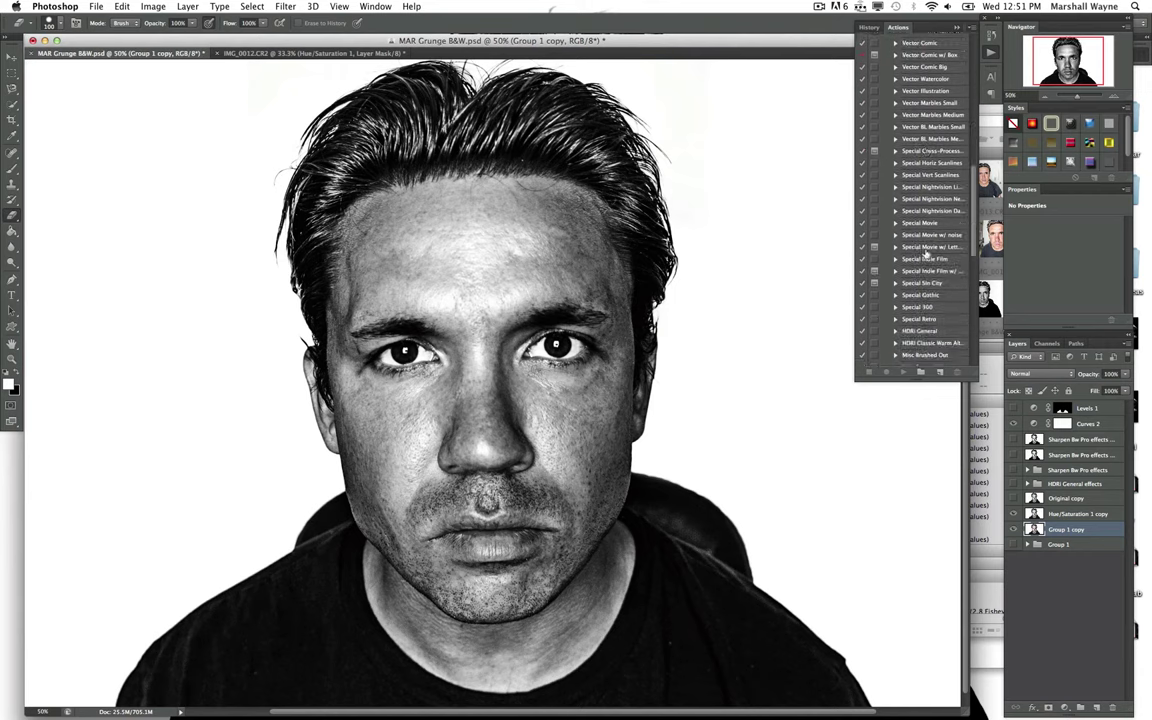
left_click(922, 222)
left_click(1018, 514)
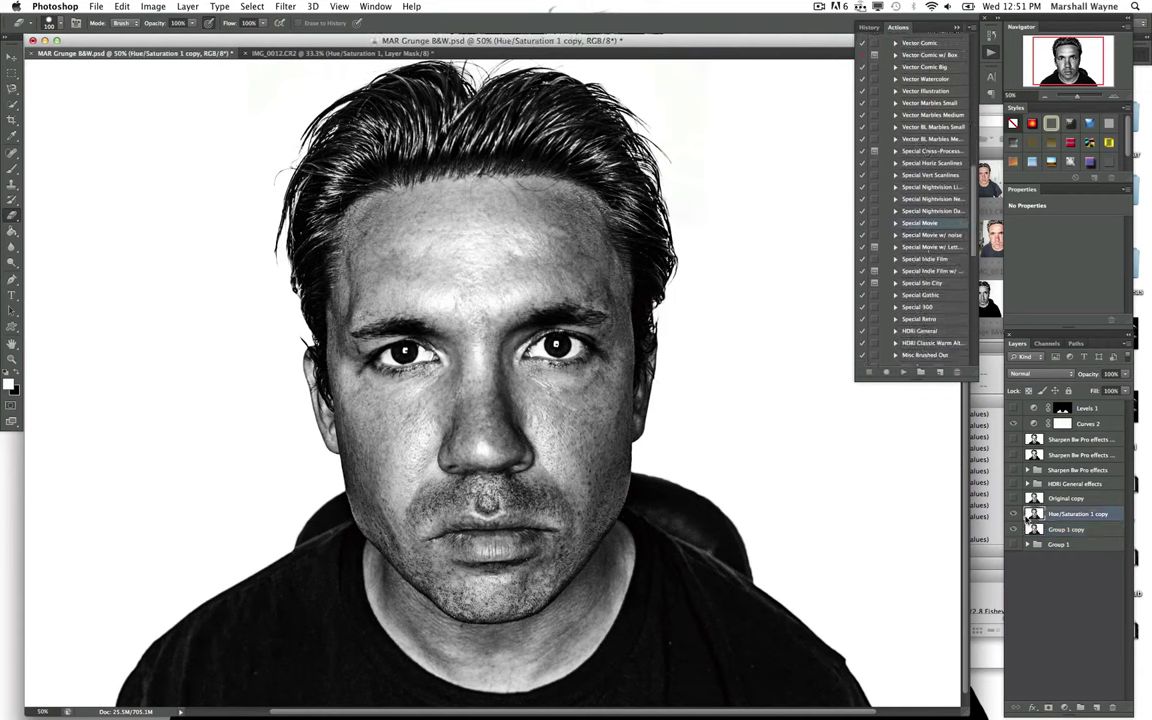
left_click(1013, 529)
Step: Play Special Movie, set its effects group to 48% opacity, then delete the group
left_click(903, 372)
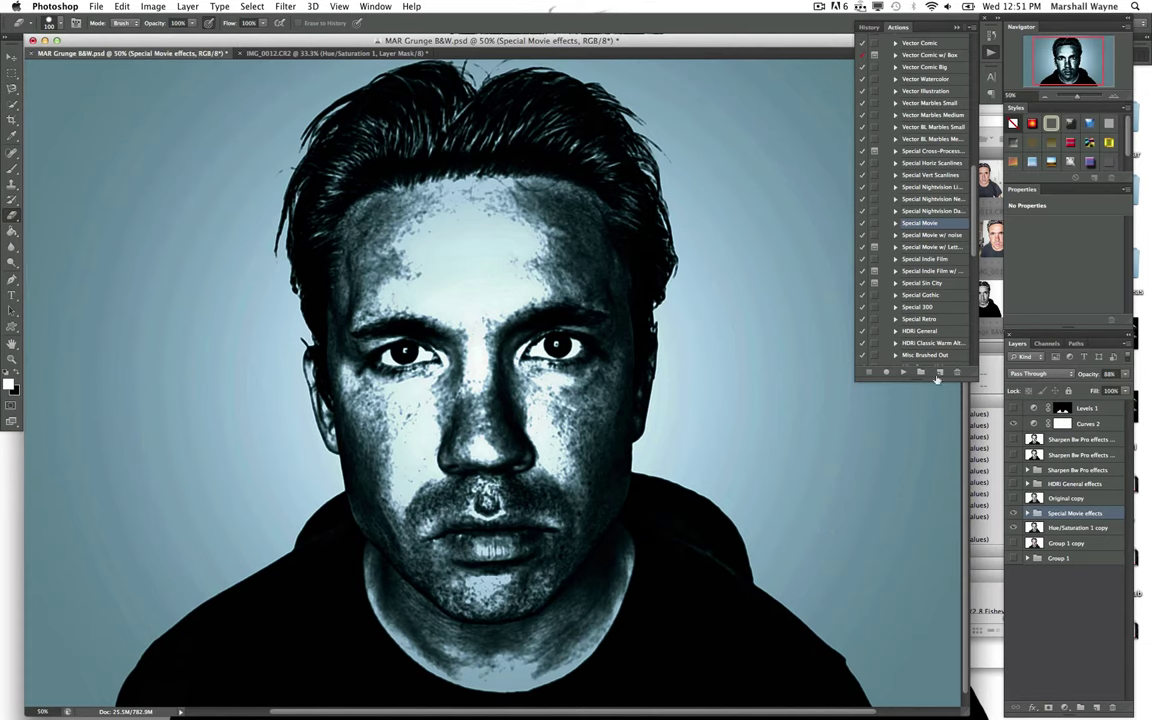
left_click(1124, 375)
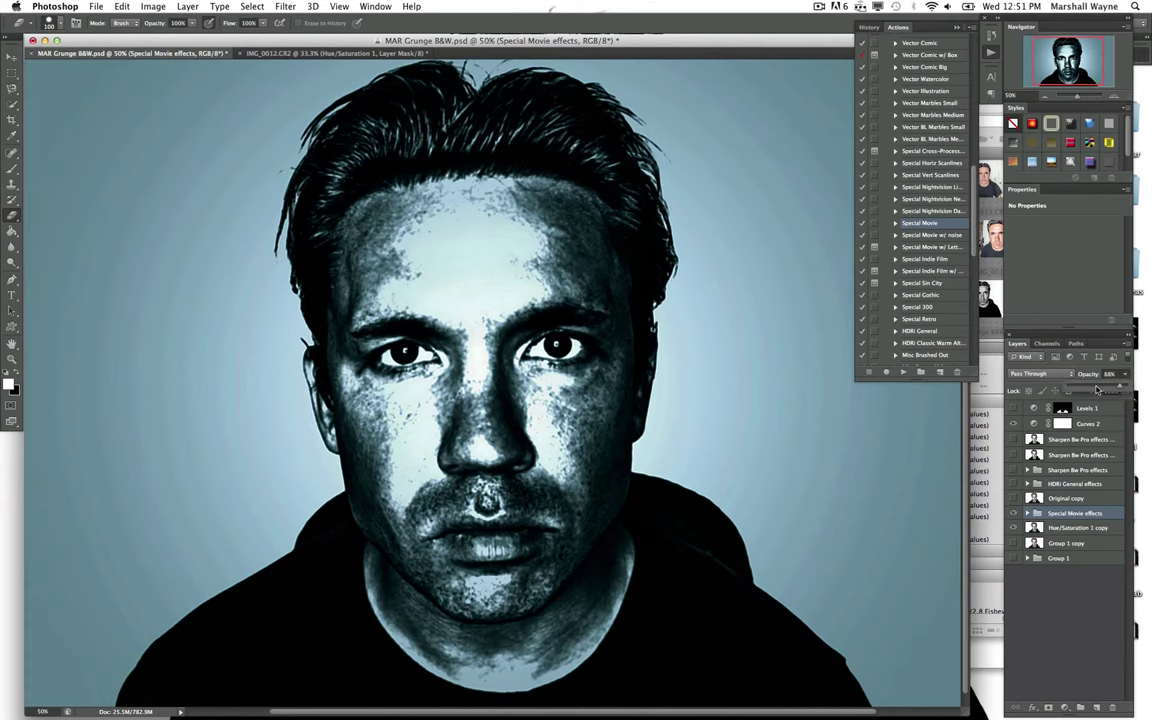
left_click(1096, 388)
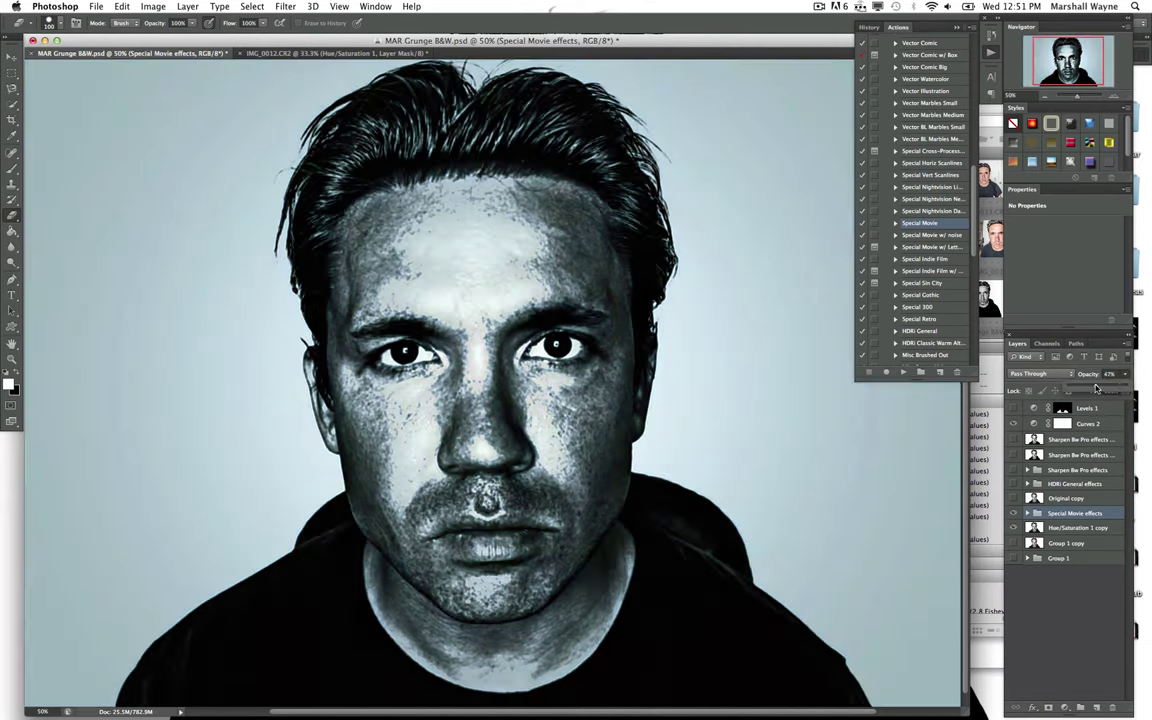
left_click_drag(1096, 388, 1097, 388)
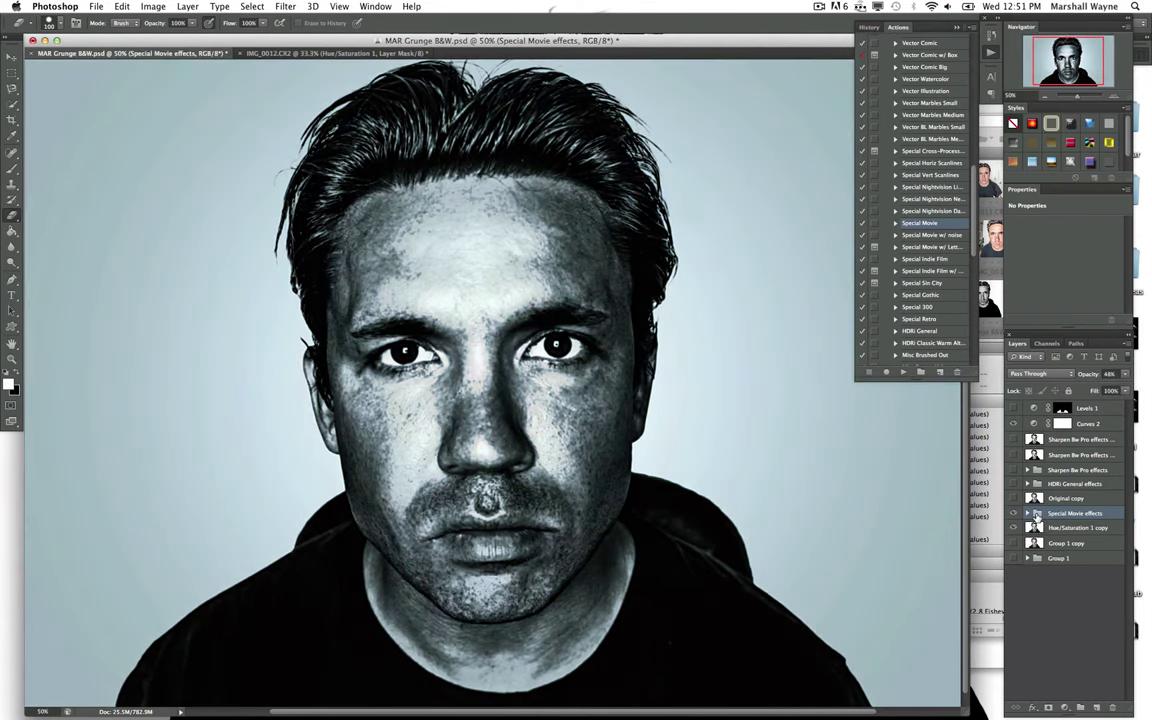
key("BackSpace")
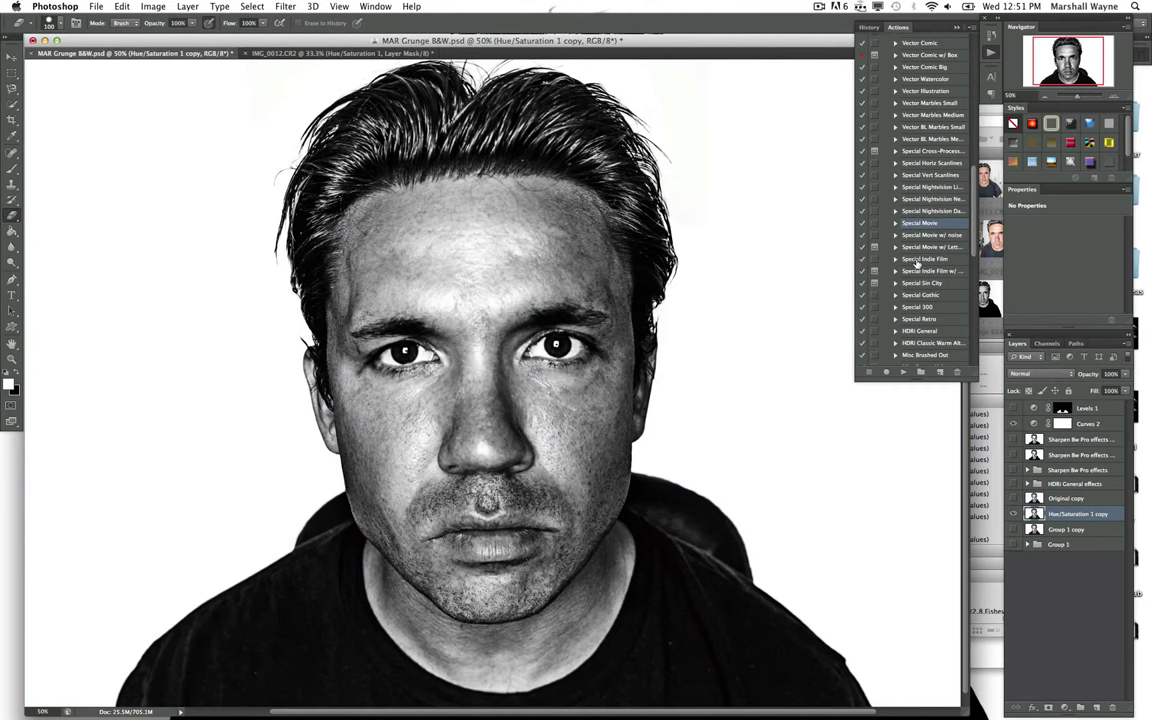
scroll(916, 263, "down", 2)
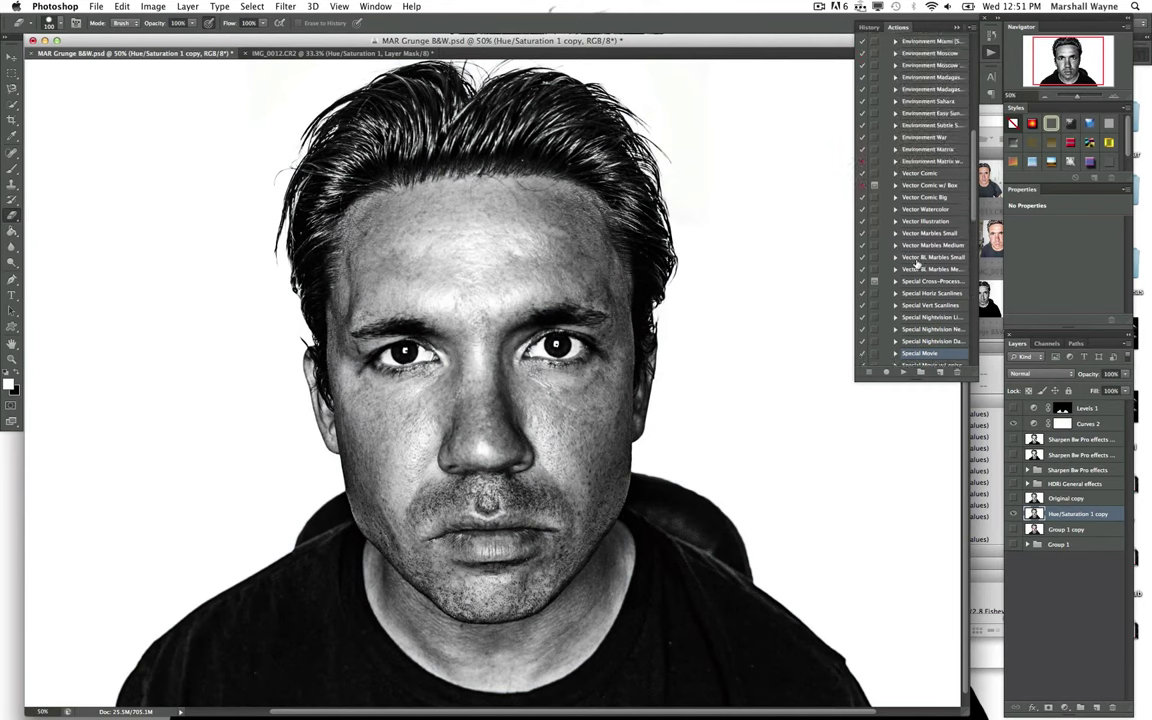
scroll(916, 263, "down", 4)
scroll(916, 263, "up", 7)
scroll(916, 263, "up", 3)
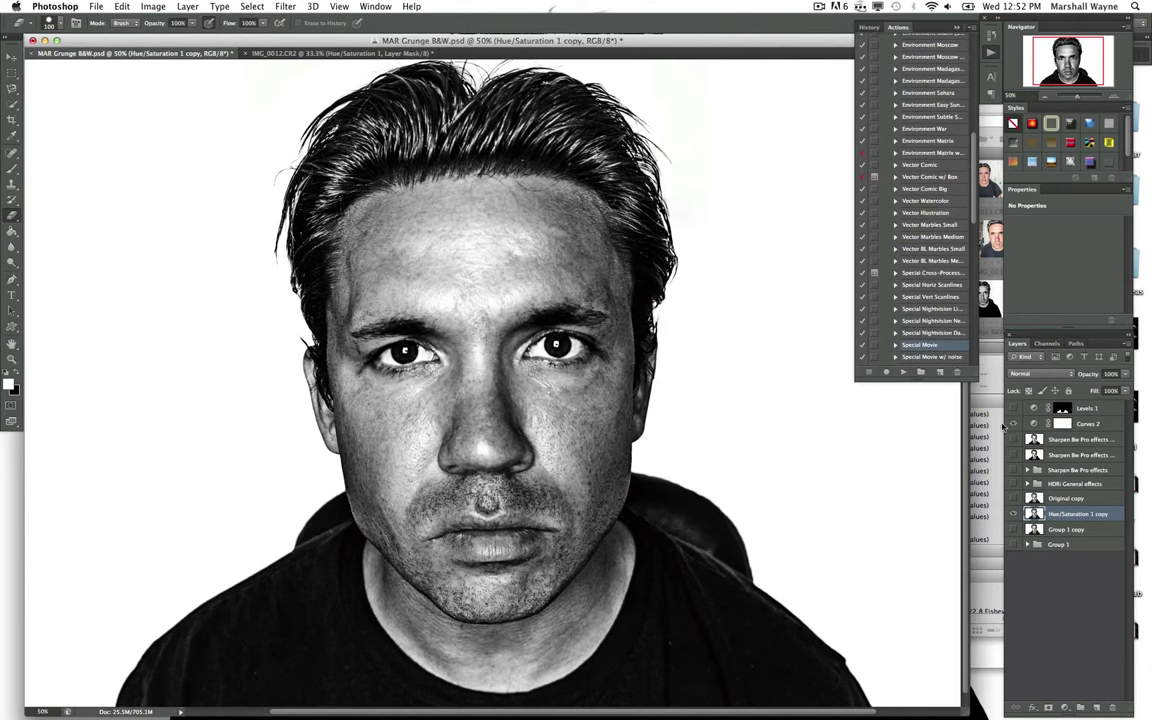
left_click(1015, 485)
left_click(1015, 485)
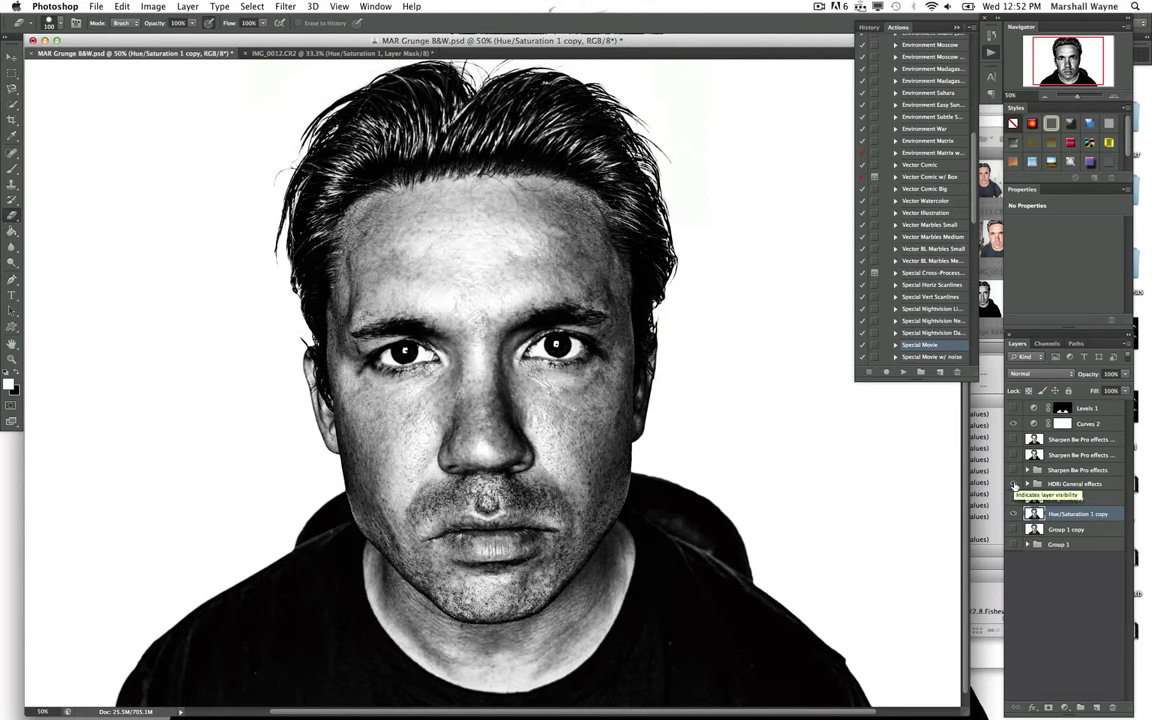
left_click(1015, 485)
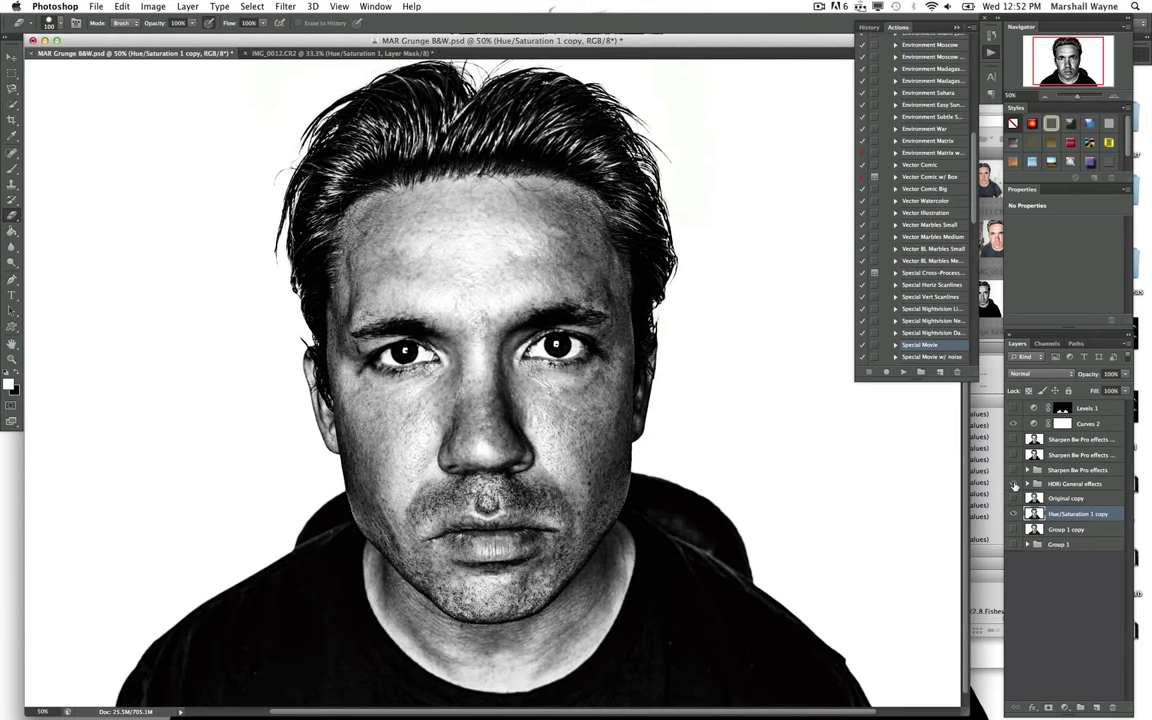
left_click(1015, 485)
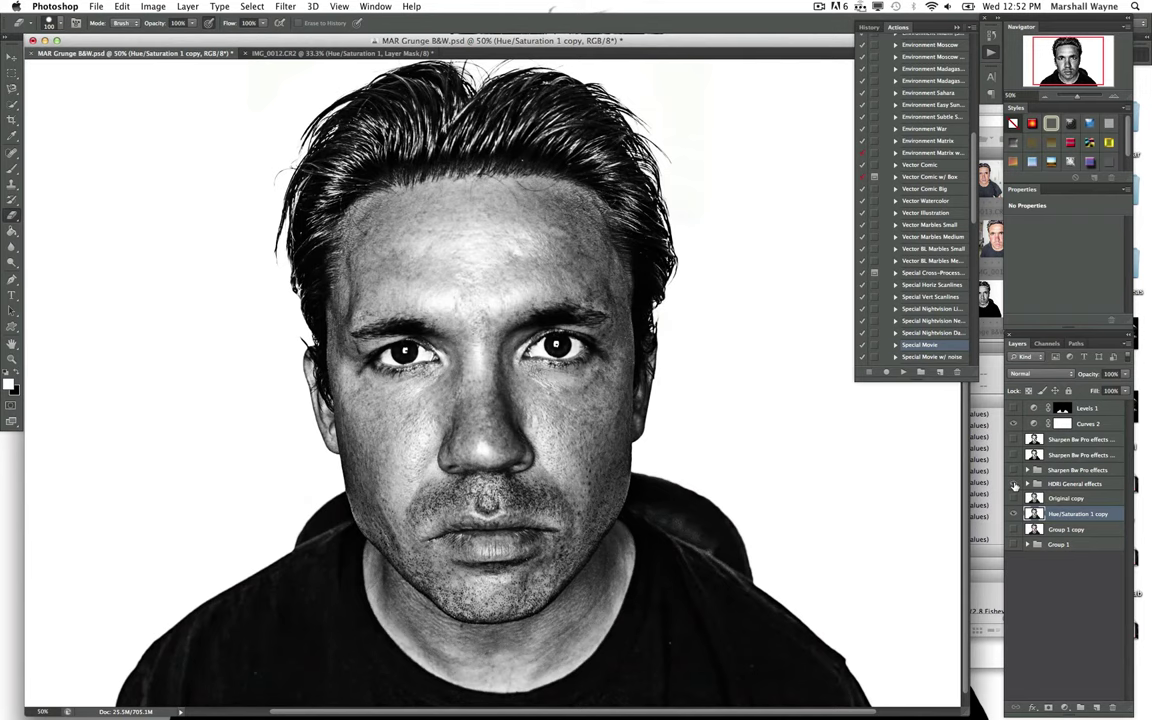
left_click(1015, 485)
left_click(1015, 485)
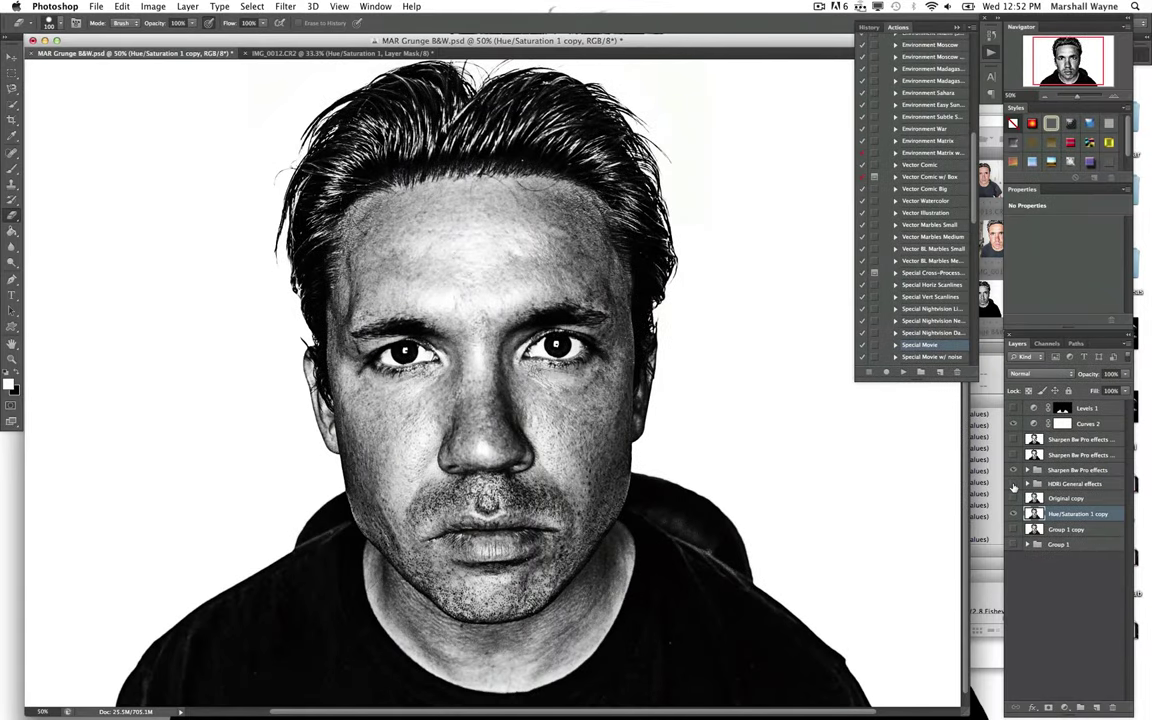
scroll(925, 345, "down", 5)
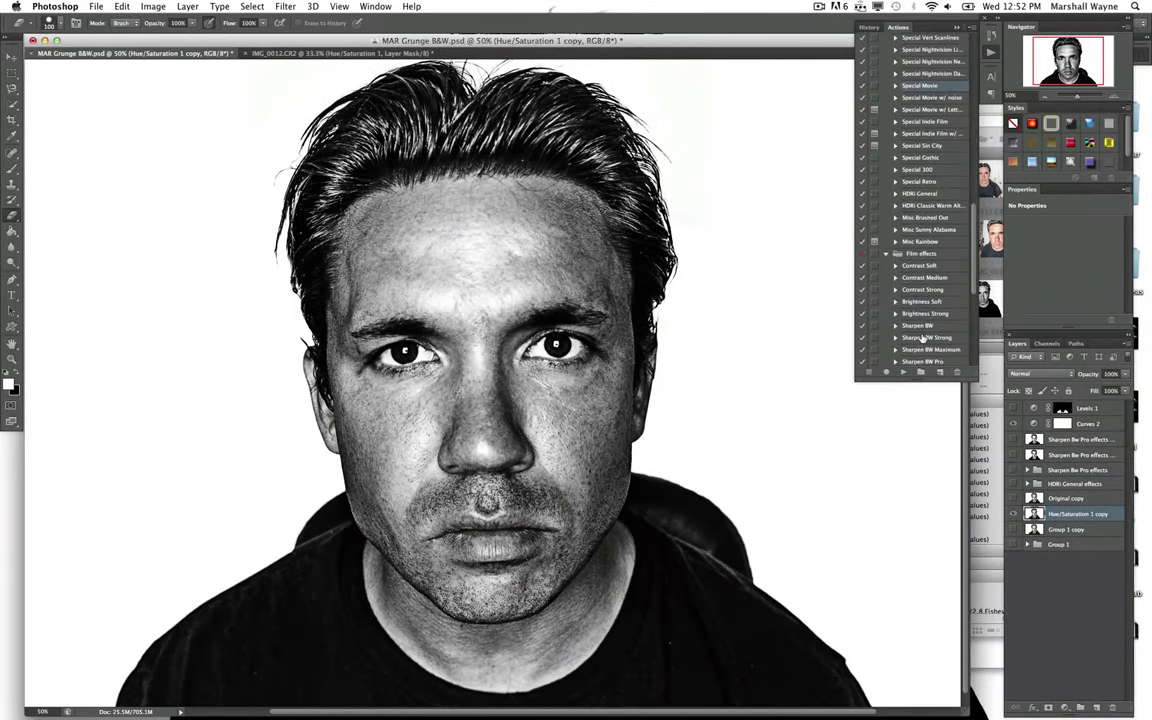
scroll(922, 340, "down", 3)
scroll(921, 340, "down", 1)
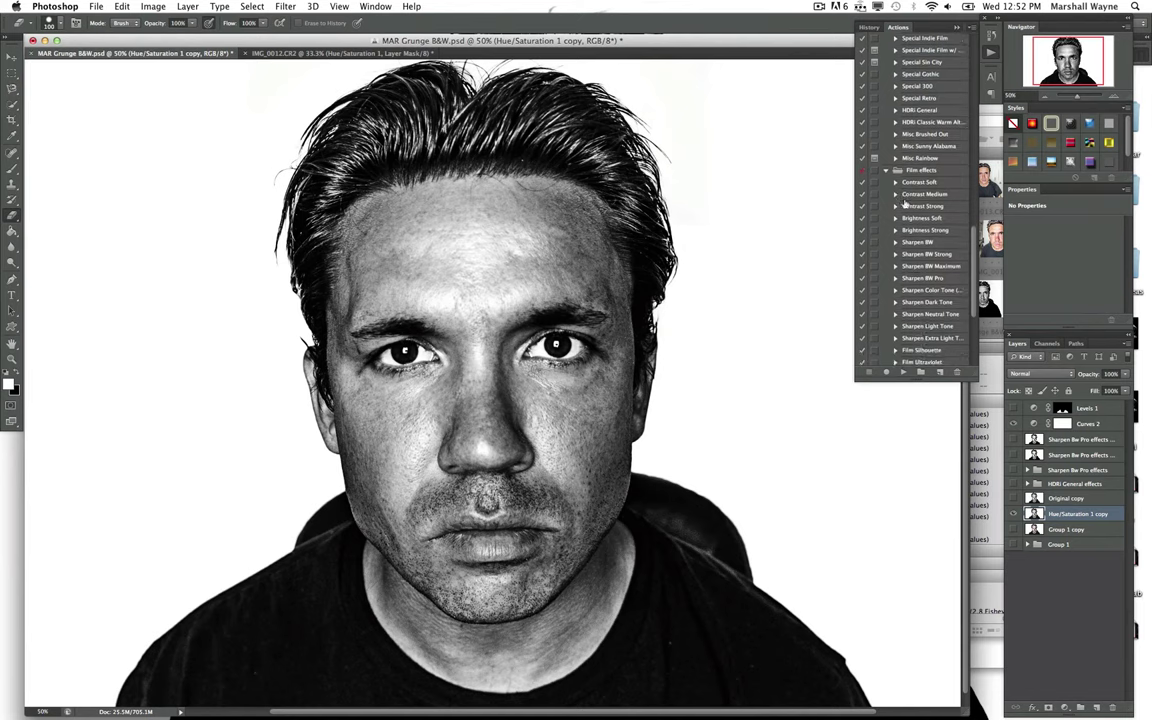
left_click(910, 112)
Step: Play the HDRi General action and lower its effects group opacity to about 45%
left_click(907, 373)
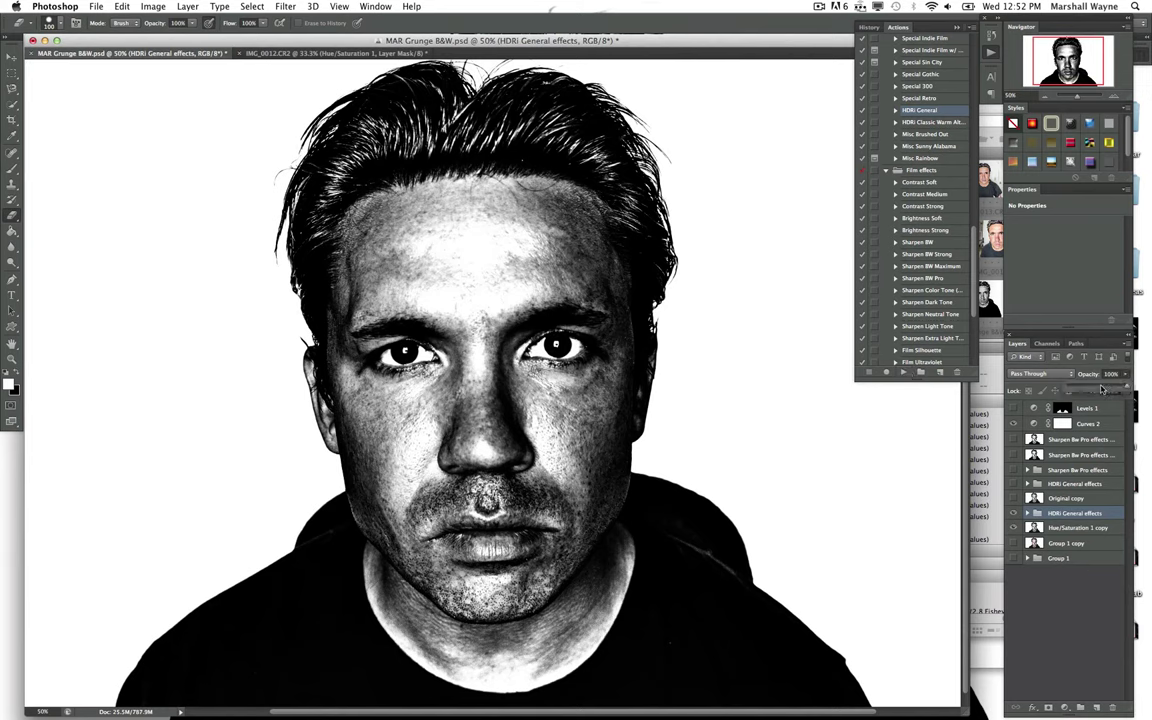
mouse_move(1106, 391)
left_mouse_down()
mouse_move(1078, 392)
mouse_move(1094, 392)
left_mouse_up()
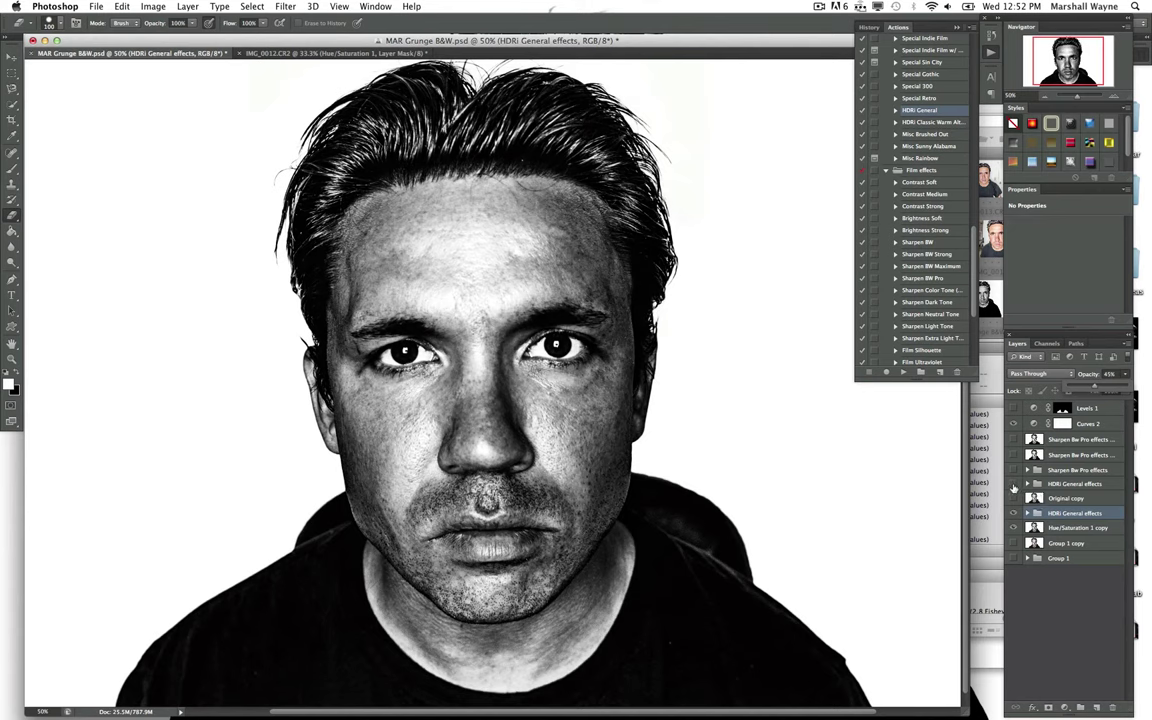
Step: With Hue/Saturation 1 copy active, play the Sharpen BW Strong action
left_click(1035, 529)
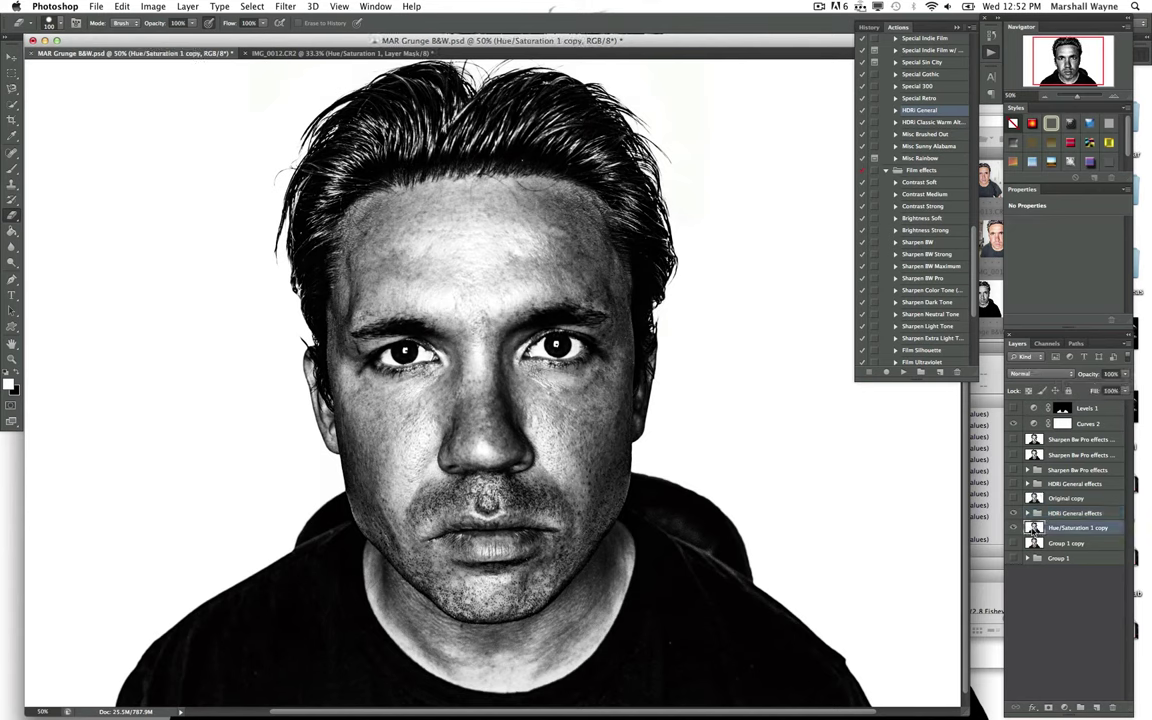
scroll(924, 232, "up", 1)
scroll(924, 232, "up", 3)
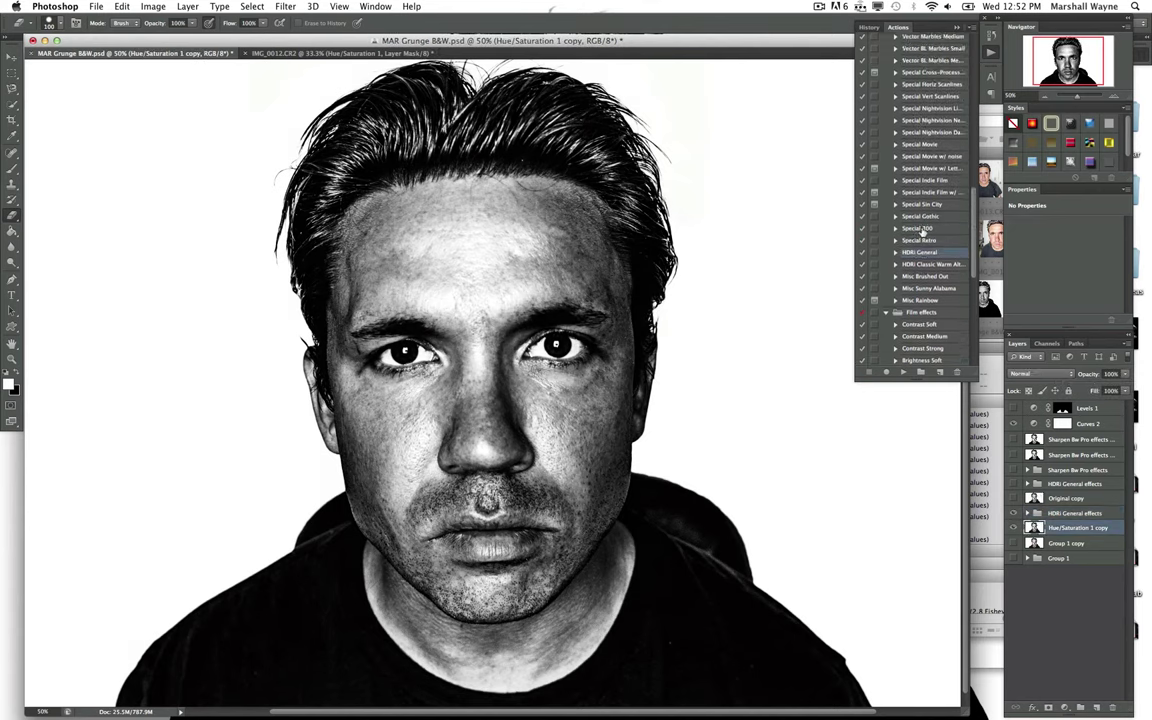
scroll(924, 232, "up", 3)
scroll(923, 232, "down", 5)
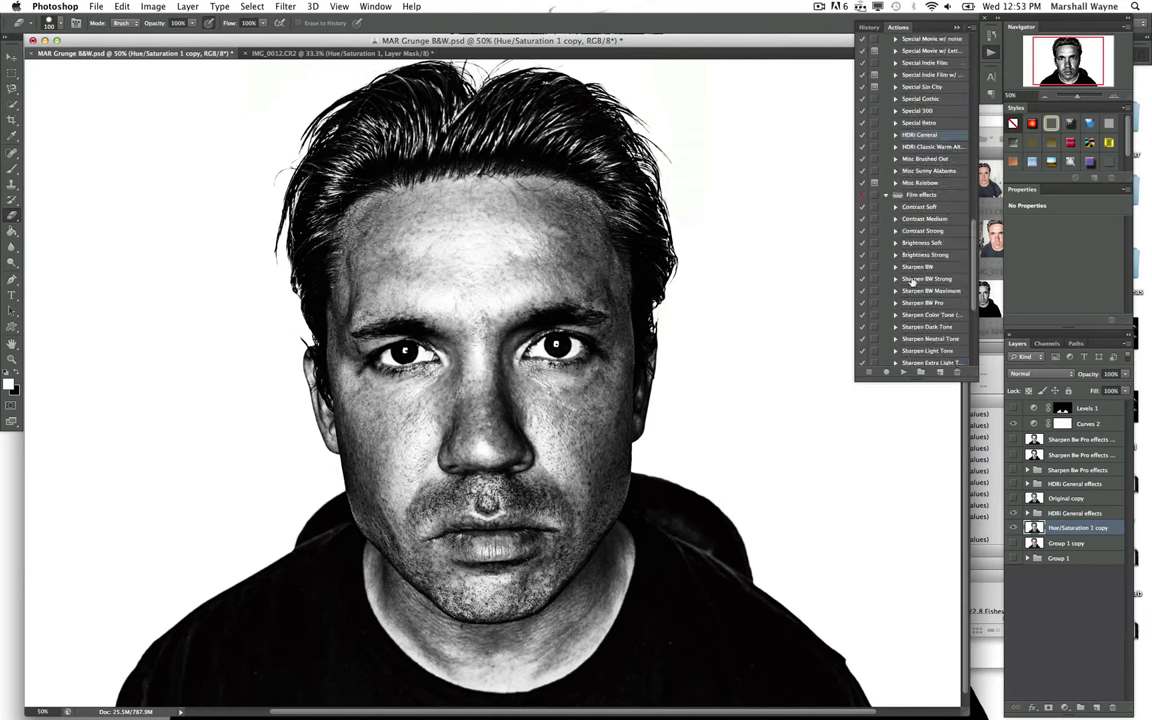
left_click(912, 279)
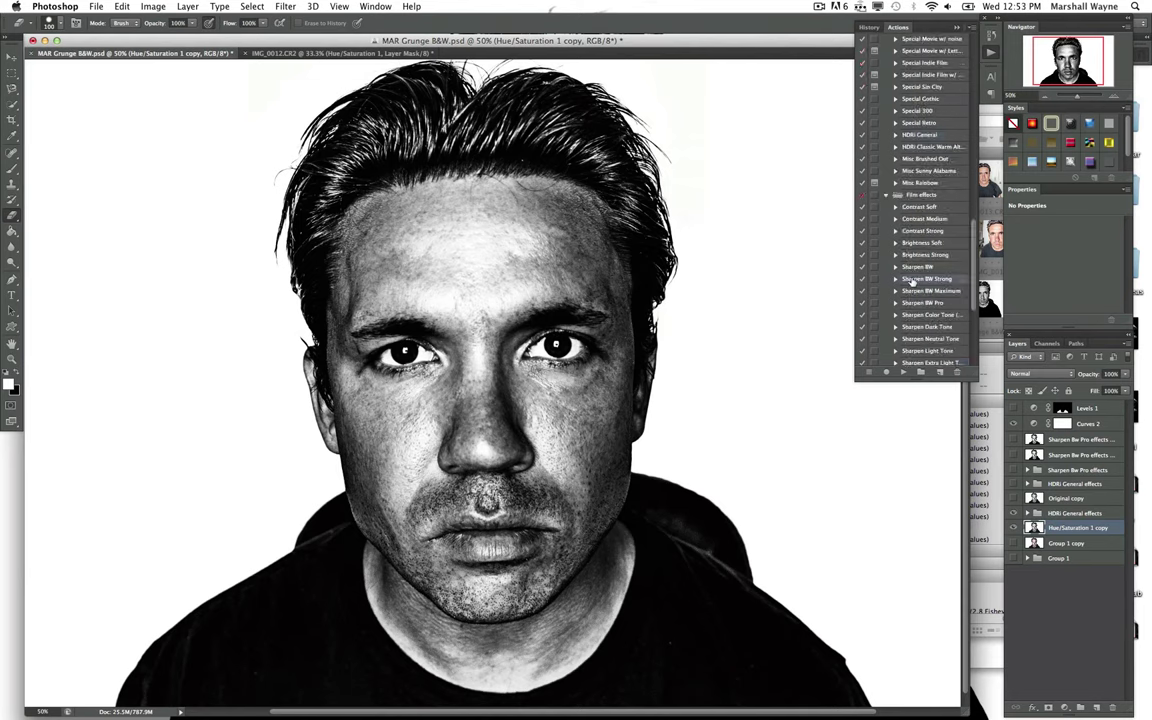
left_click(905, 372)
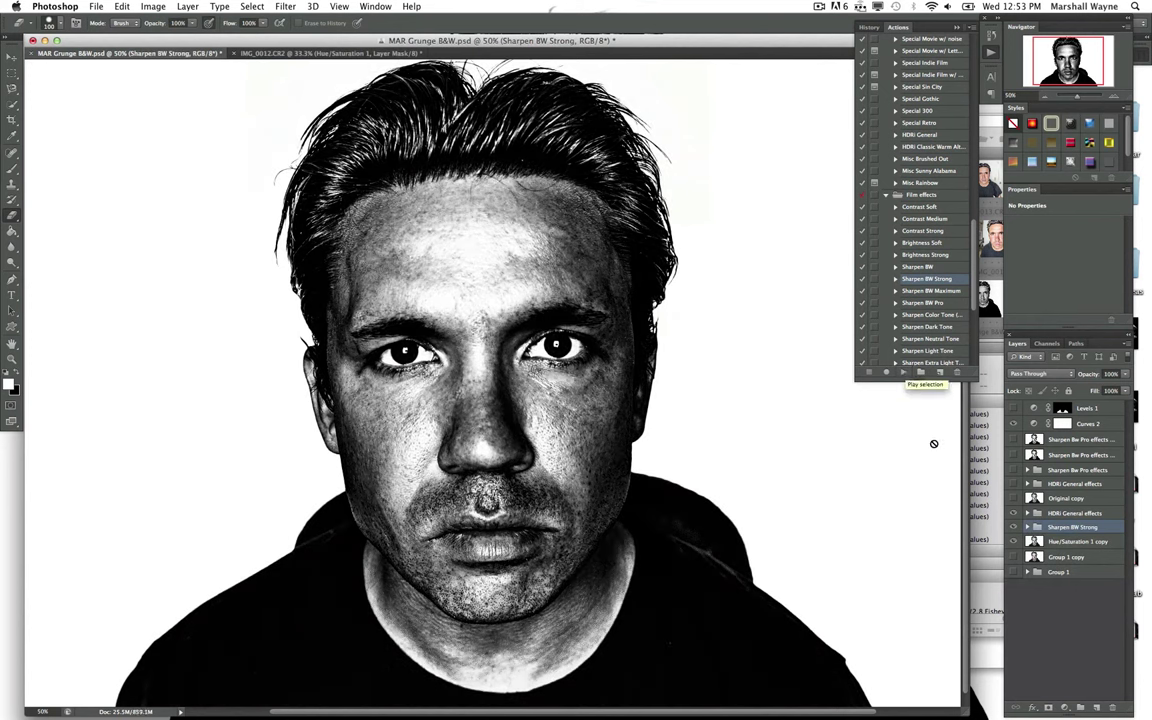
Step: Compare layers on and off, then set the HDRI General effects group to 12% opacity
left_click(1015, 470)
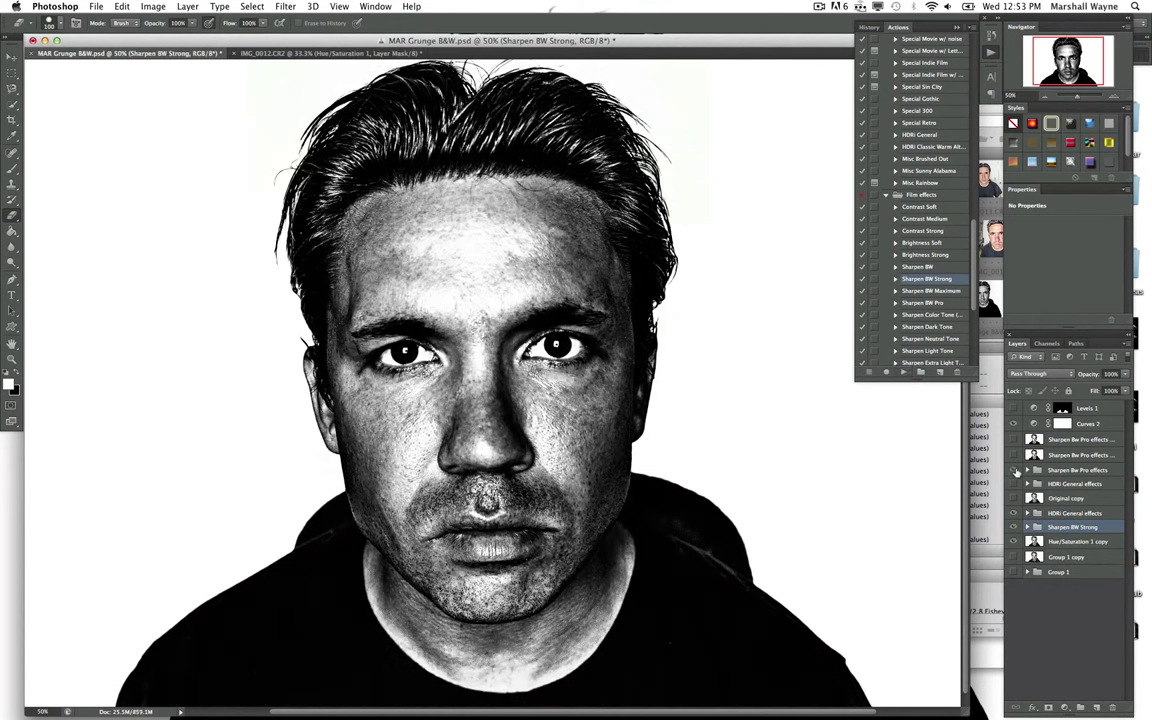
left_click(1015, 470)
left_click(1013, 513)
key("alt+bracketright")
key("1")
key("2")
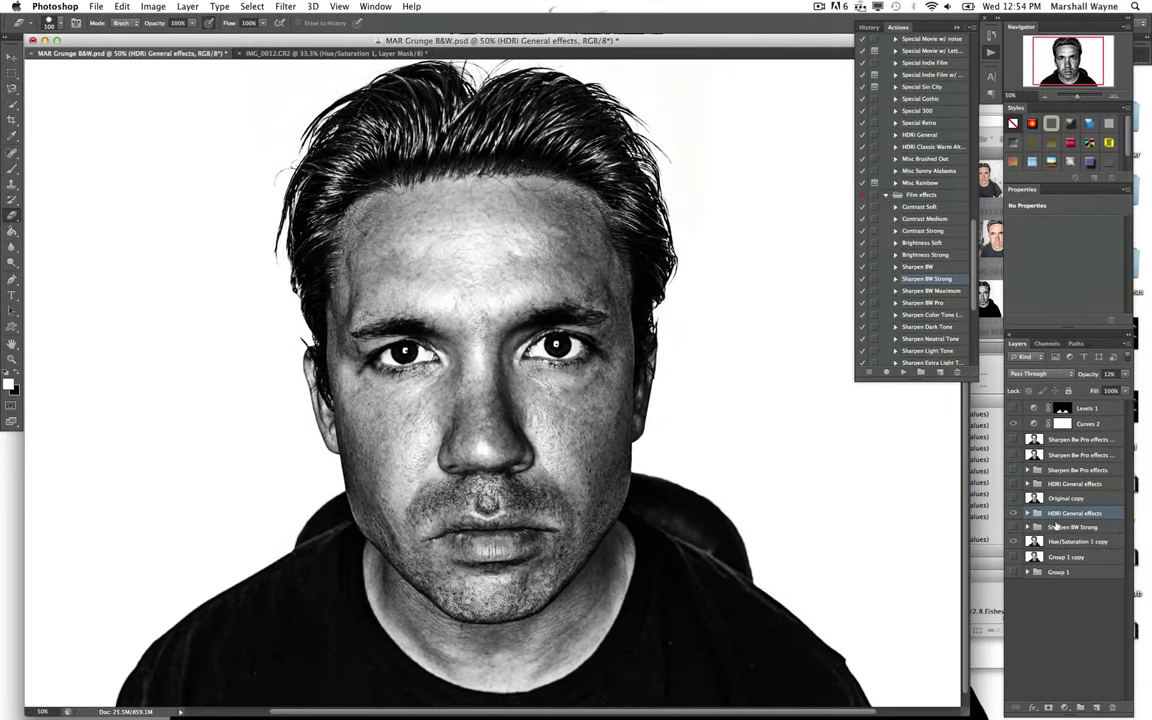
Step: Add a Black & White adjustment layer with the Lighter preset
left_click(1064, 706)
left_click(1088, 617)
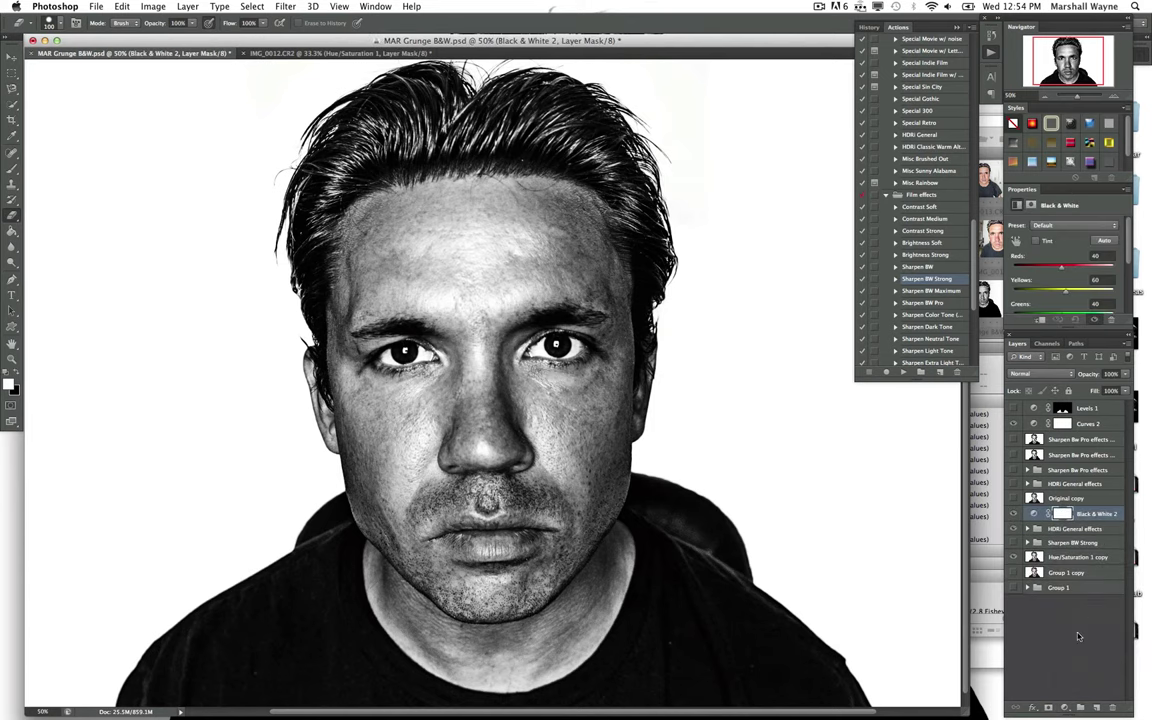
left_click(1072, 225)
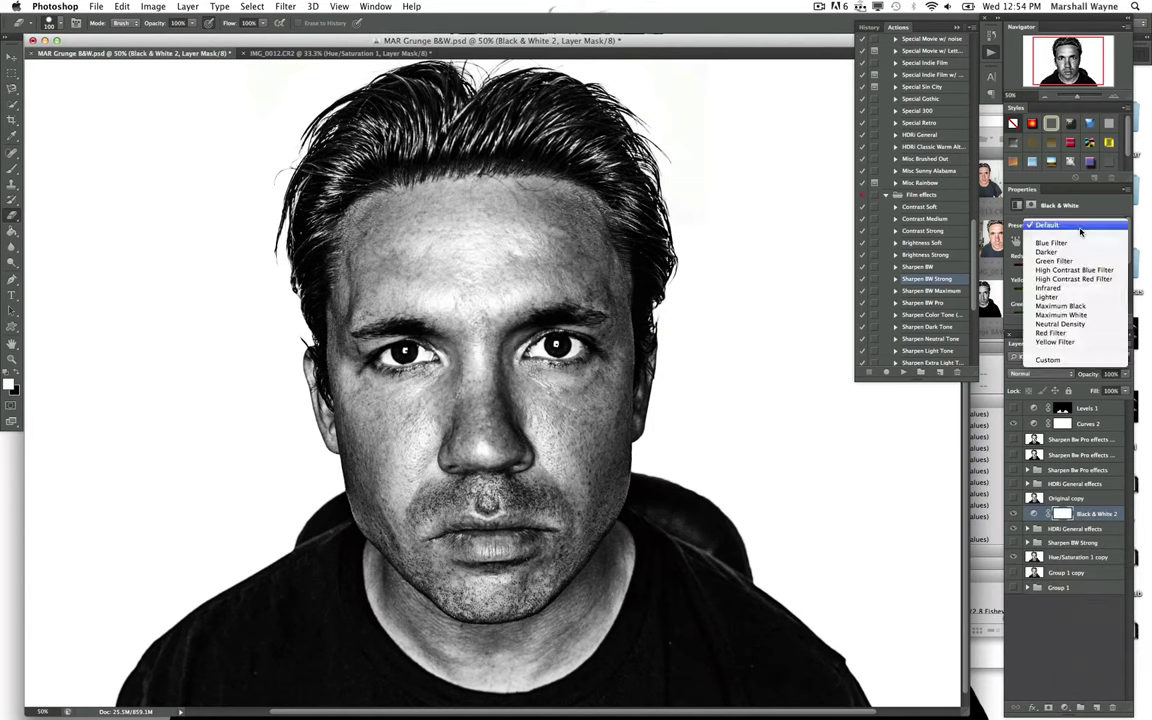
left_click(1068, 298)
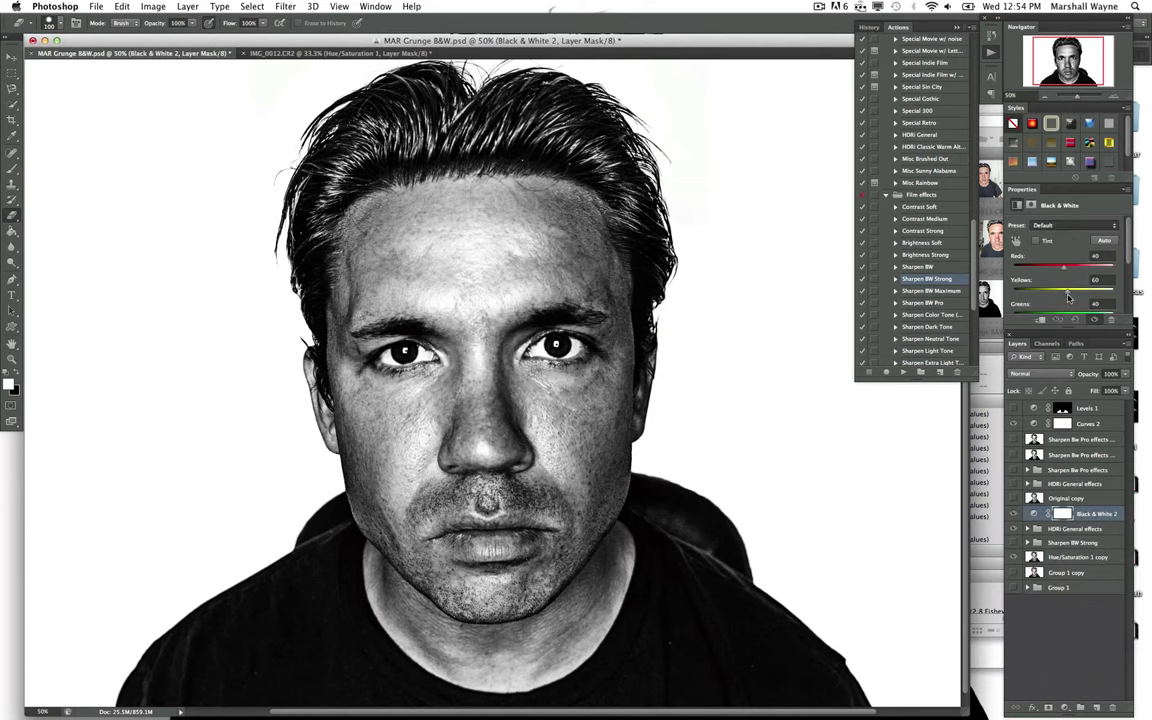
Step: Cycle the Black & White presets through Maximum Black, Maximum White and Neutral Density
left_click(1059, 228)
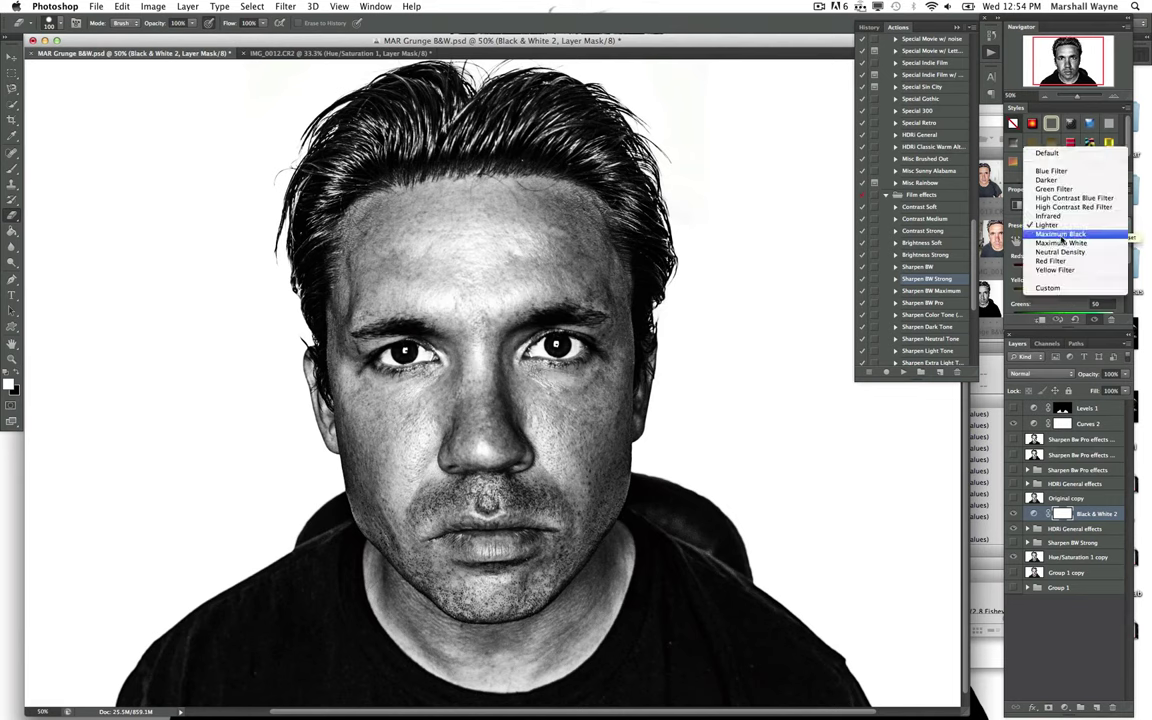
left_click(1061, 236)
left_click(1059, 227)
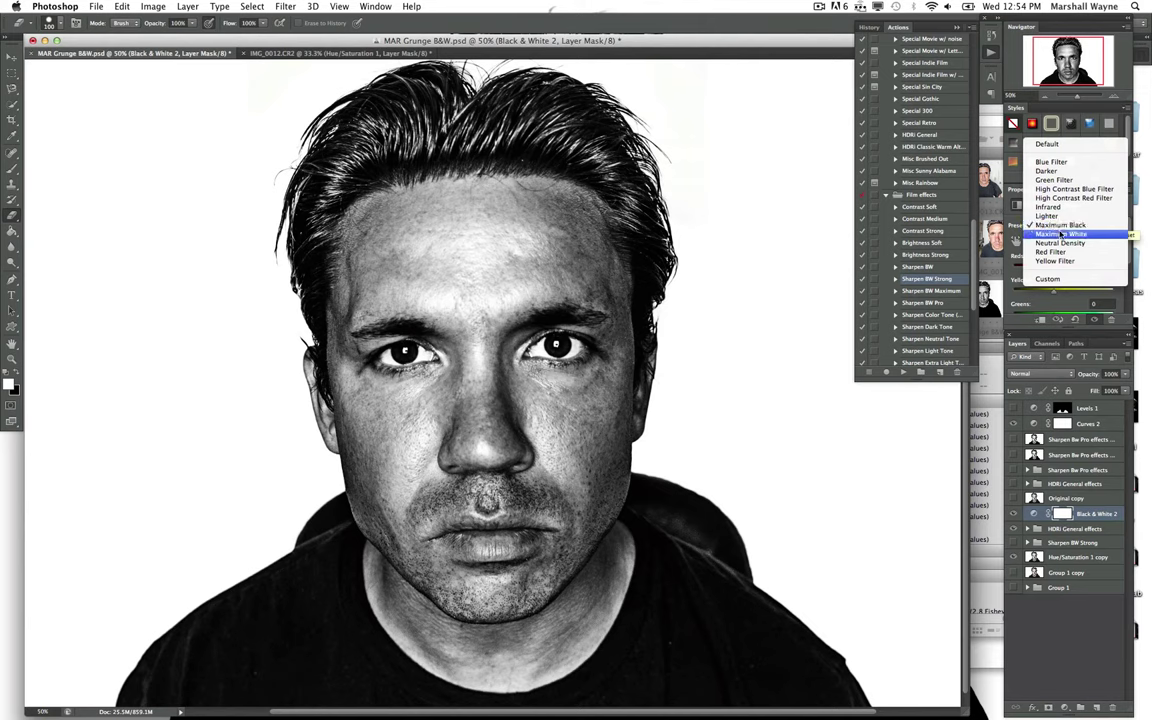
left_click(1057, 231)
left_click(1057, 227)
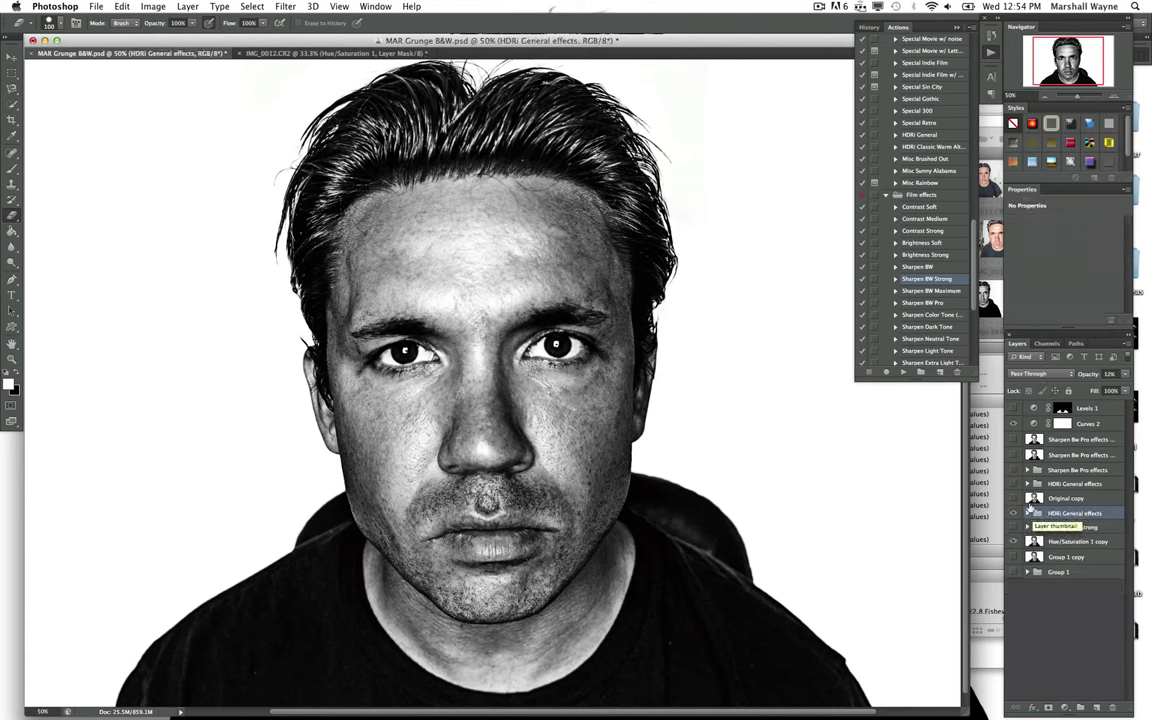
Step: Delete Black & White 2, select Curves 2, and hide Levels 1 for comparison
key("Delete")
left_click(1013, 424)
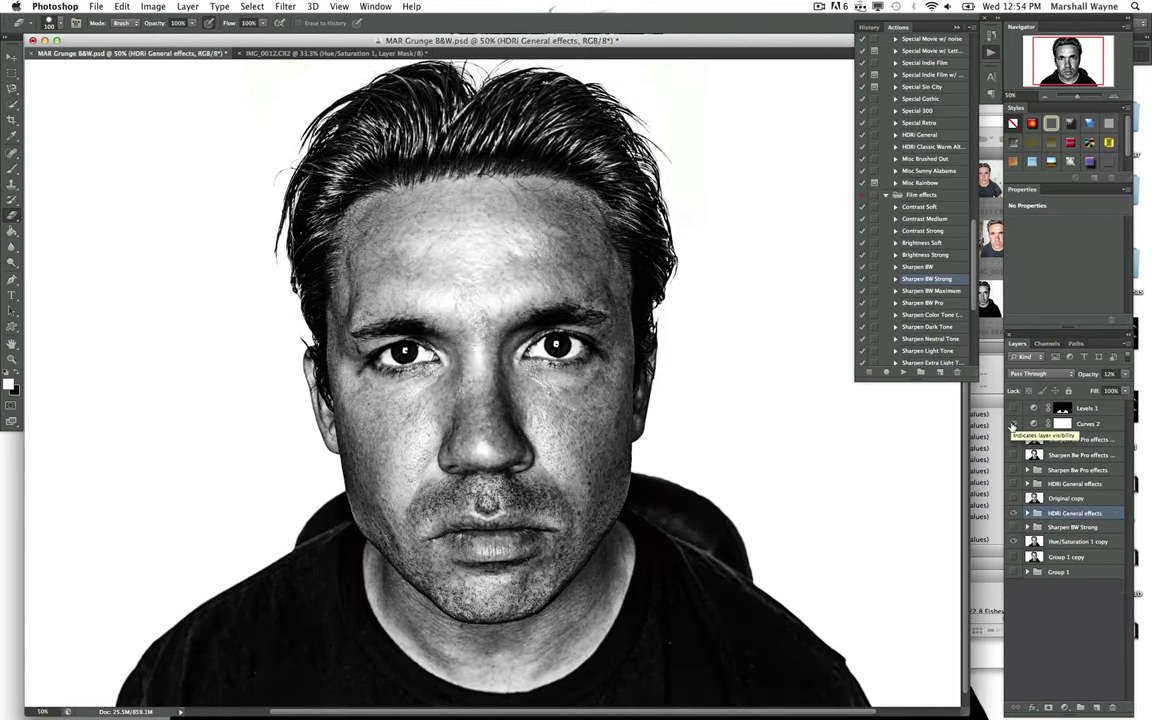
left_click(1013, 424)
left_click(1034, 424)
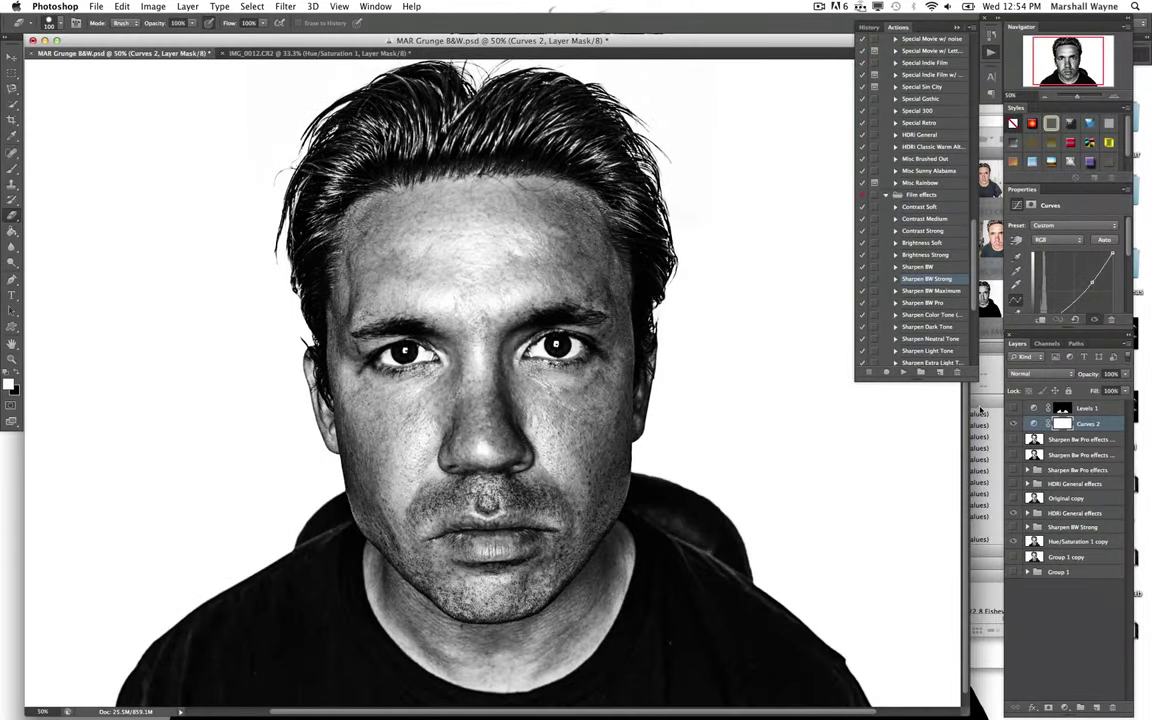
left_click(1016, 409)
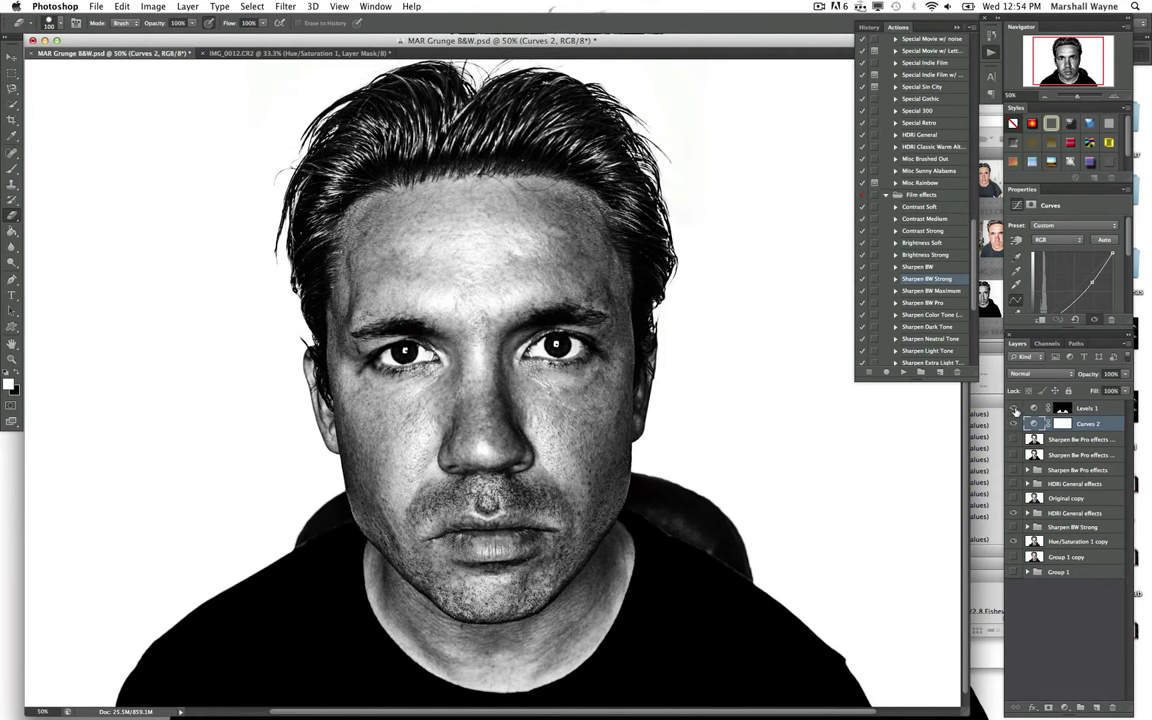
left_click(1016, 409)
left_click(1016, 409)
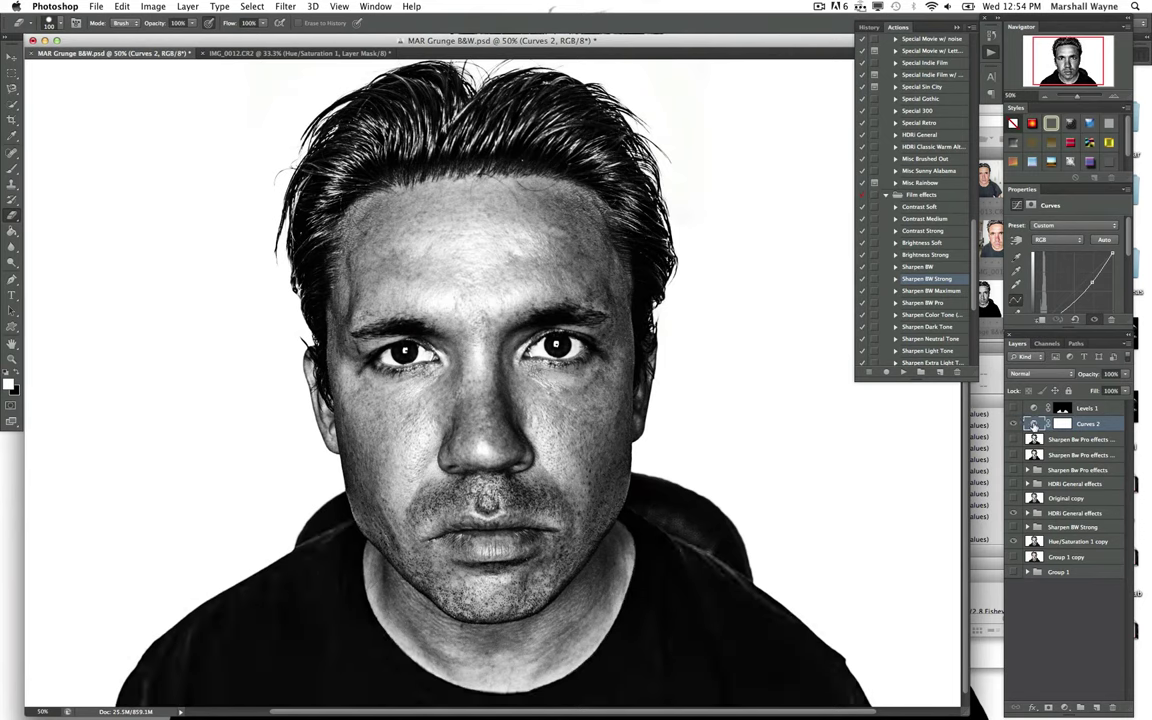
Step: Drag the Curves 2 point to brighten, fine-tune it, and toggle HDRI General visibility
left_click_drag(1083, 284, 1094, 284)
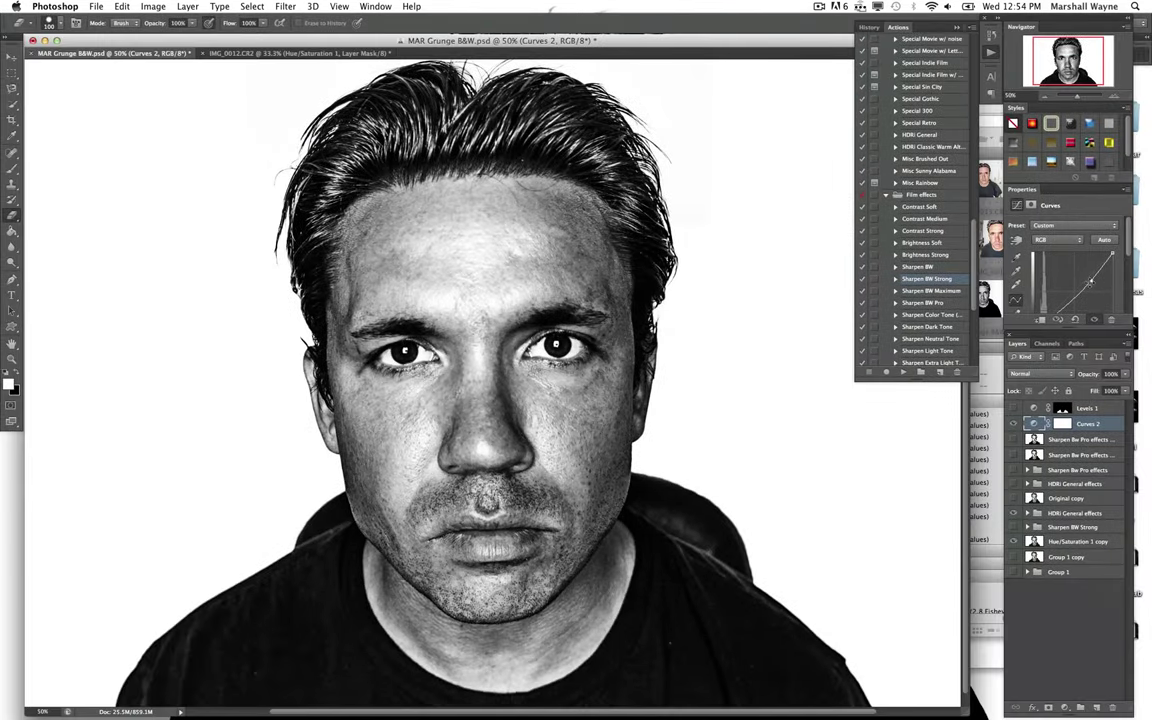
key("ctrl+z")
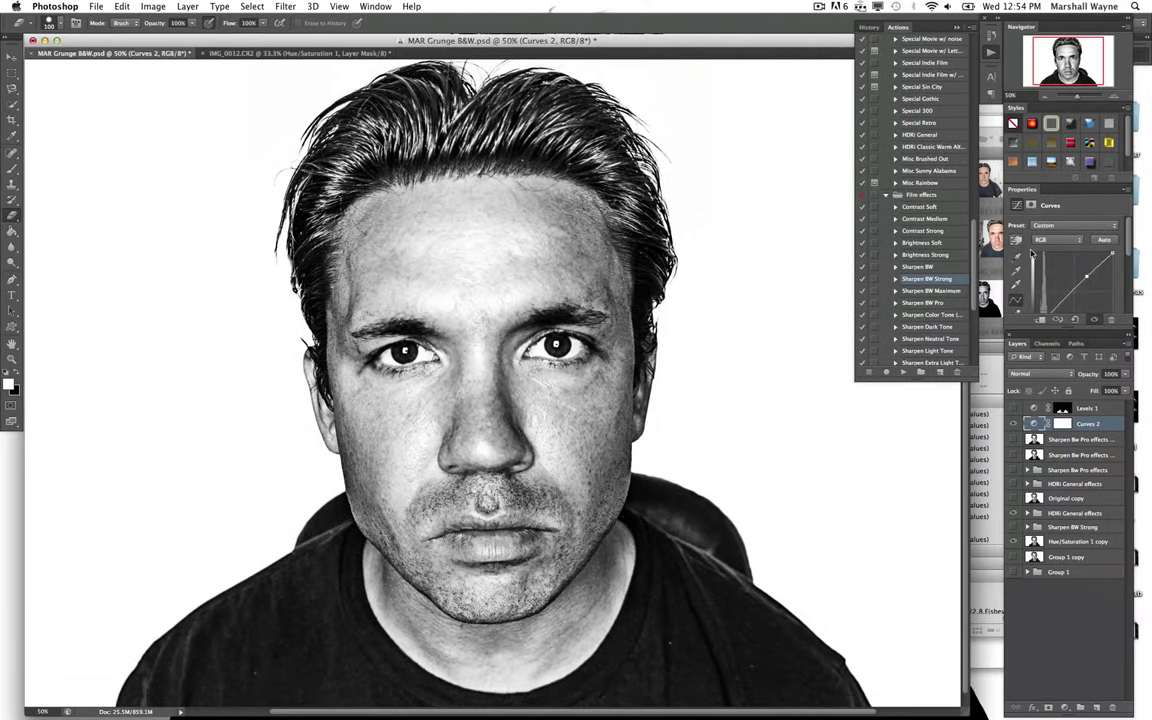
key("ctrl+z")
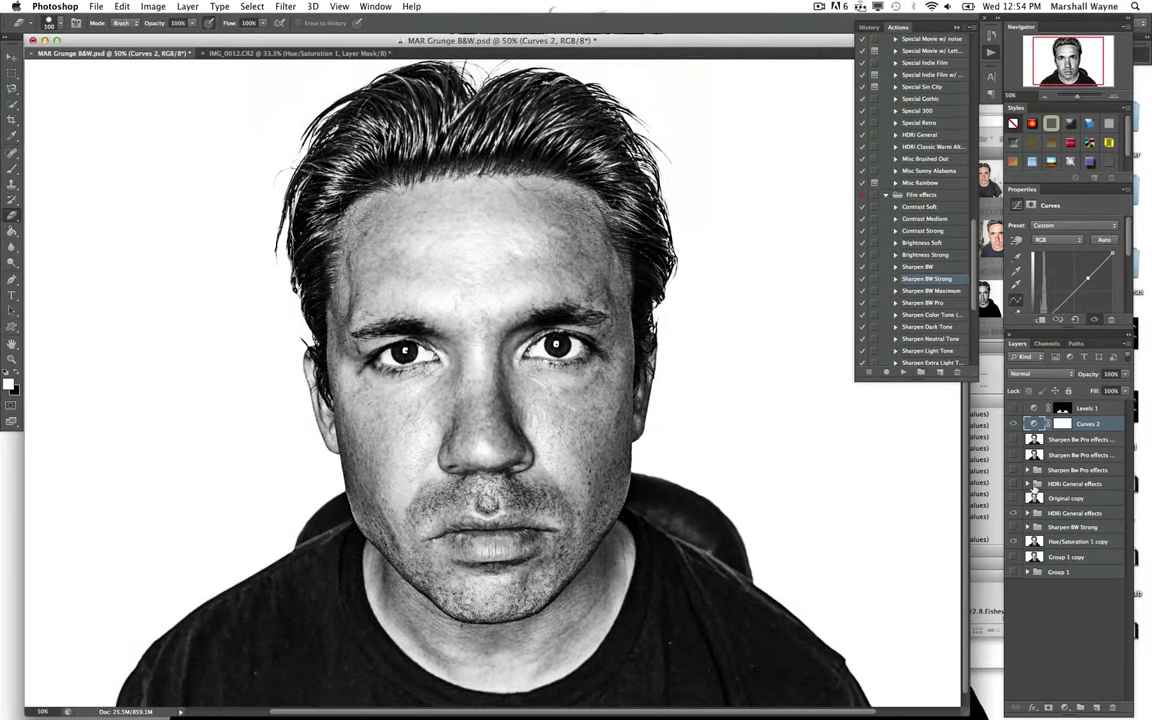
left_click(1013, 484)
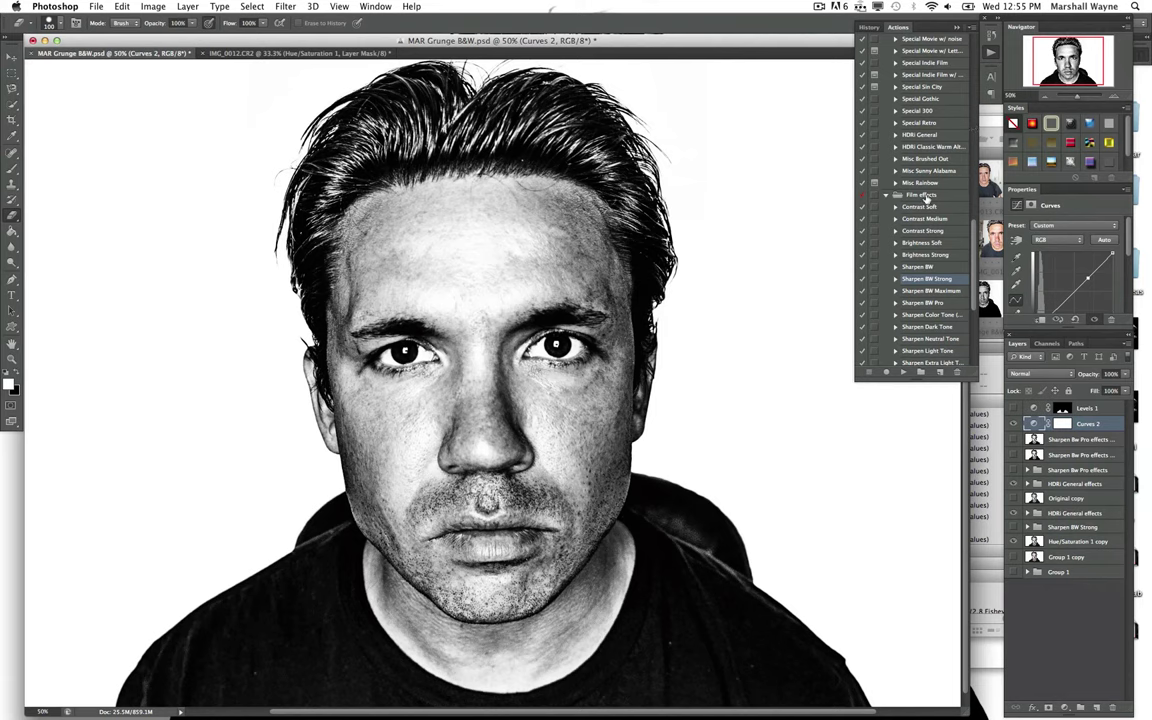
Step: Select and play the Special 300 action, toggling HDRI General visibility beforehand
scroll(920, 180, "up", 5)
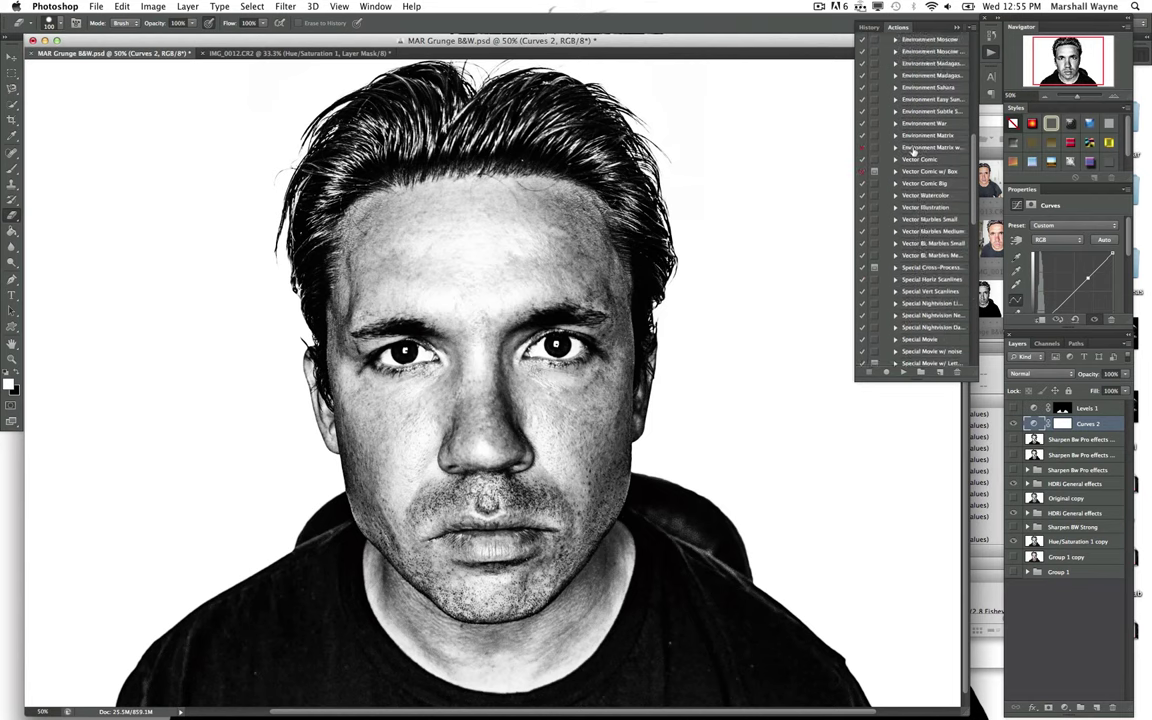
scroll(913, 155, "up", 5)
scroll(912, 150, "up", 3)
scroll(913, 150, "up", 3)
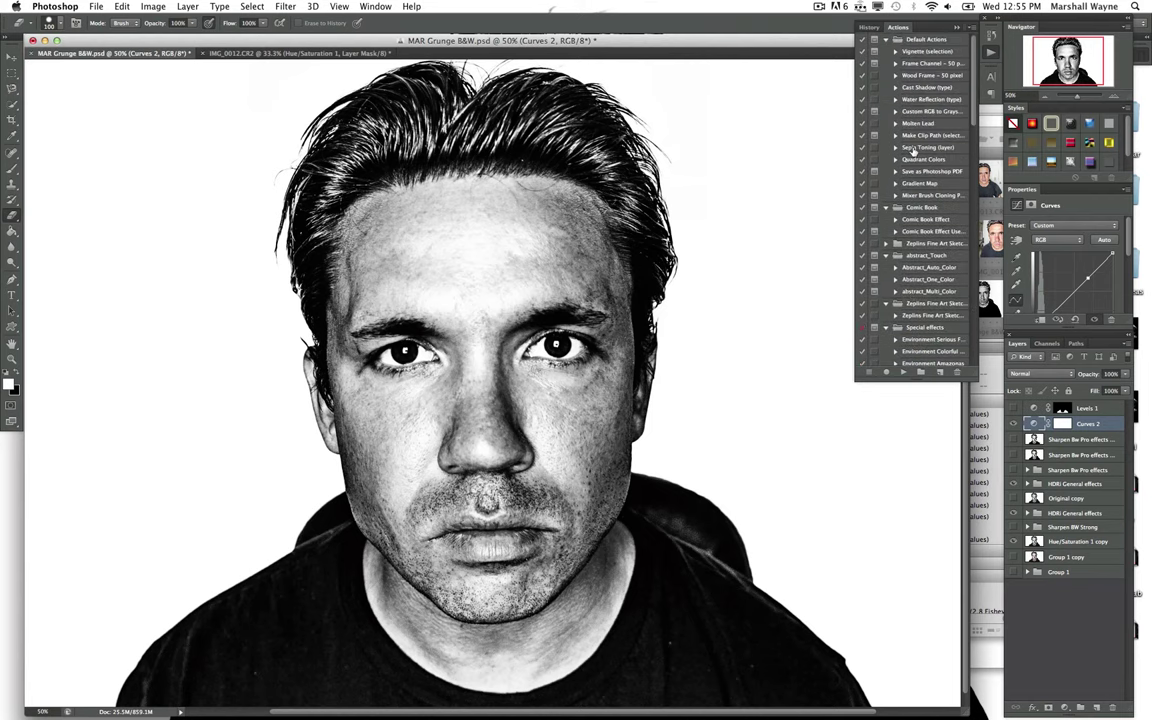
scroll(913, 150, "down", 3)
scroll(913, 150, "down", 3)
scroll(913, 150, "down", 3)
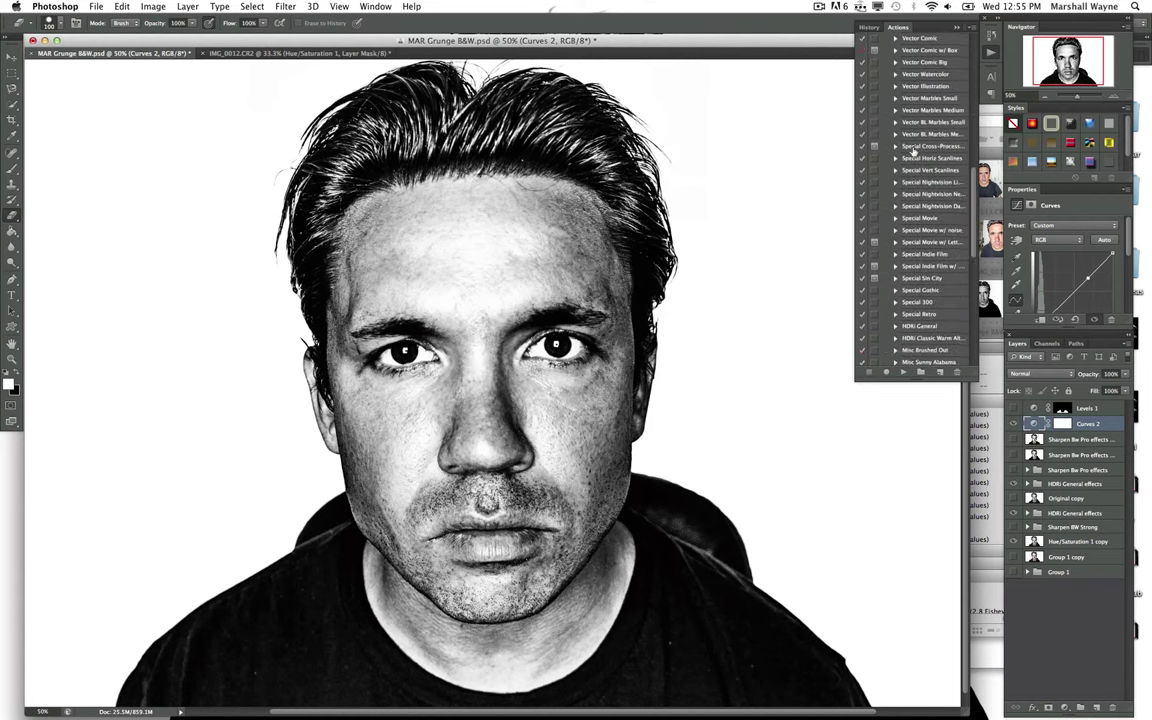
scroll(913, 150, "down", 2)
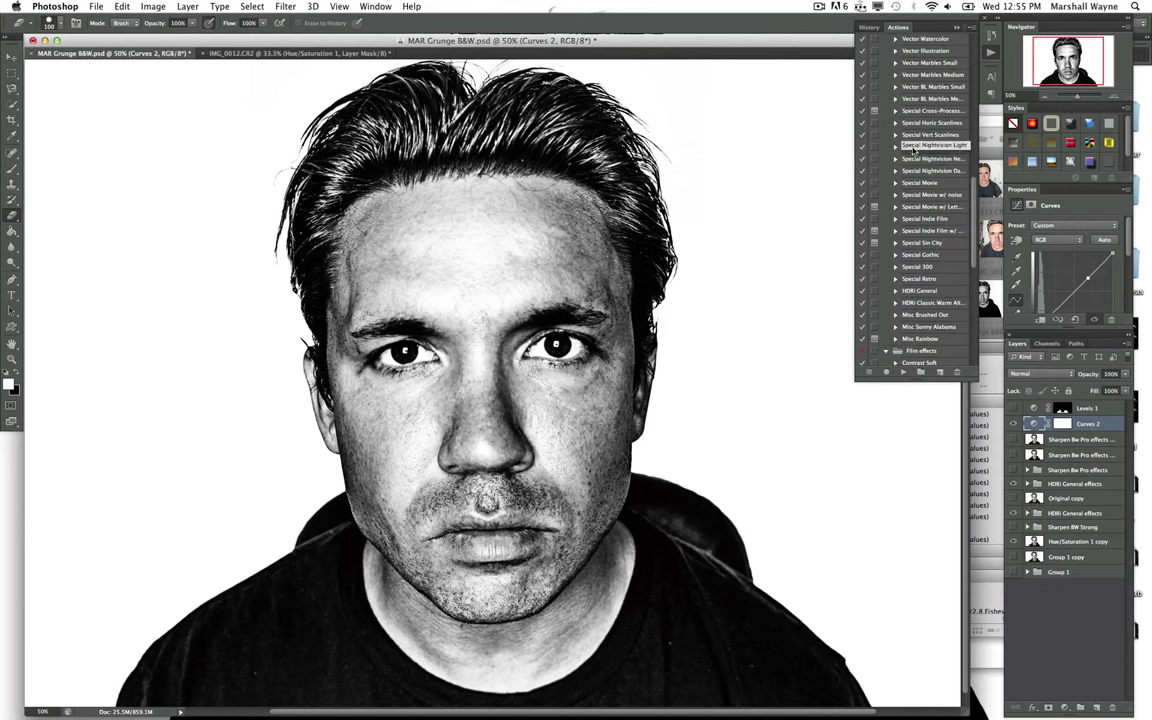
left_click(910, 267)
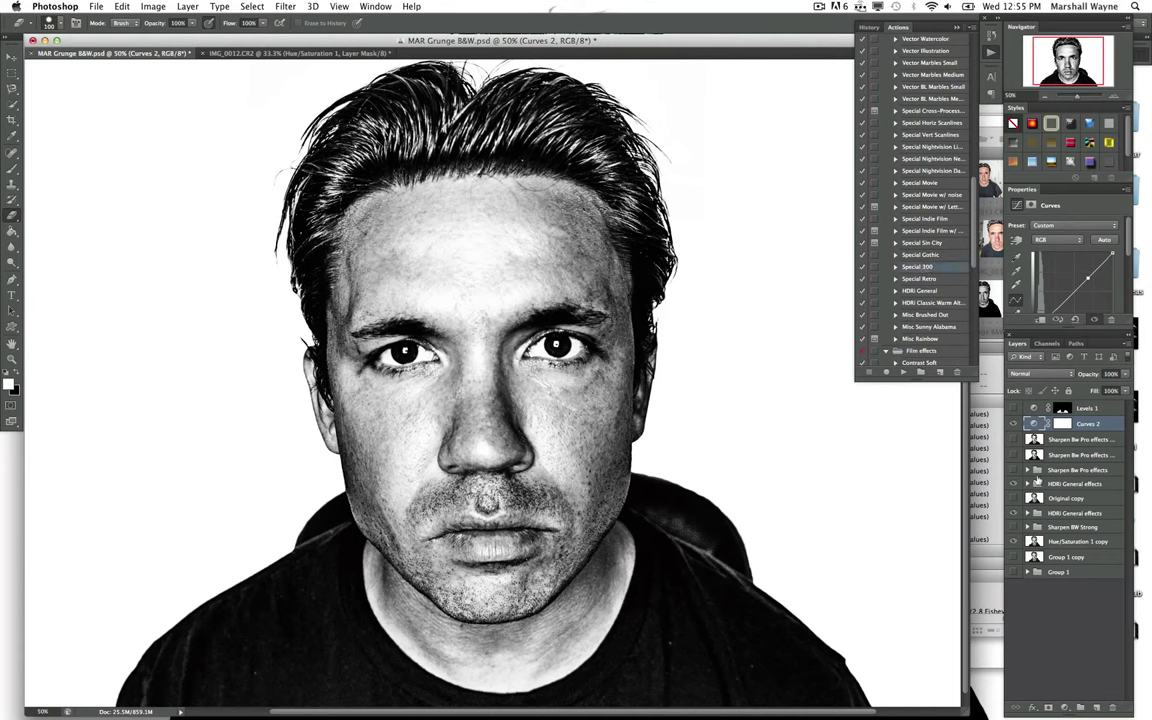
left_click(1013, 485)
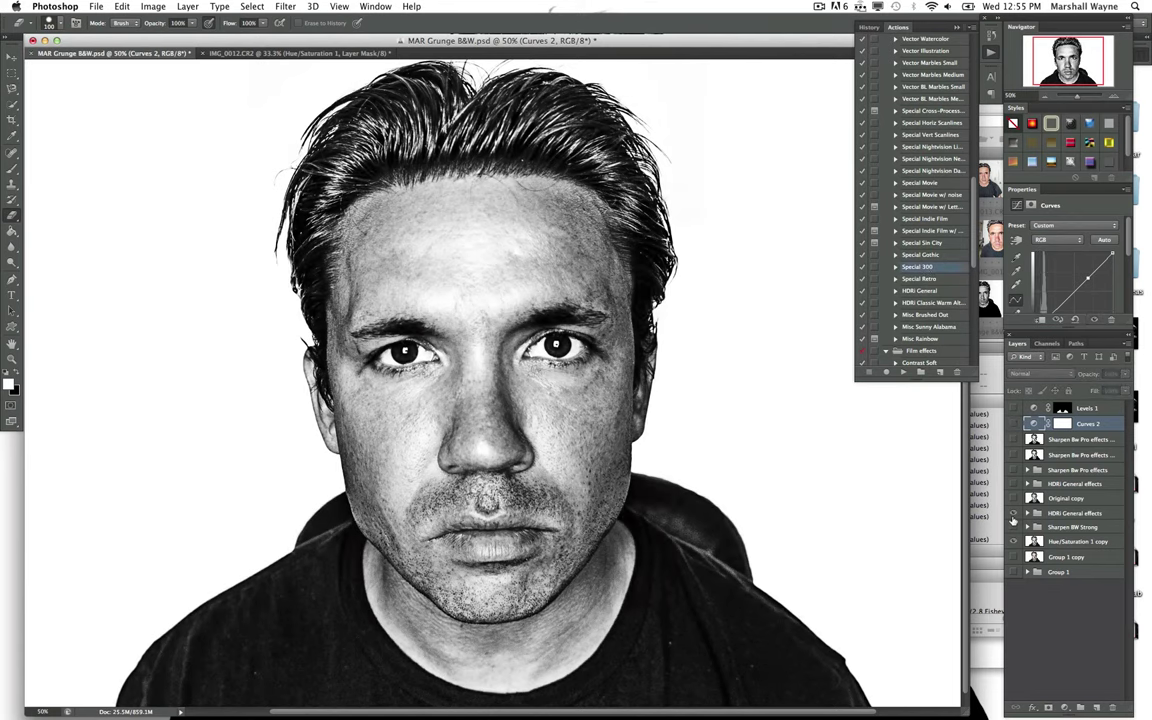
left_click(903, 371)
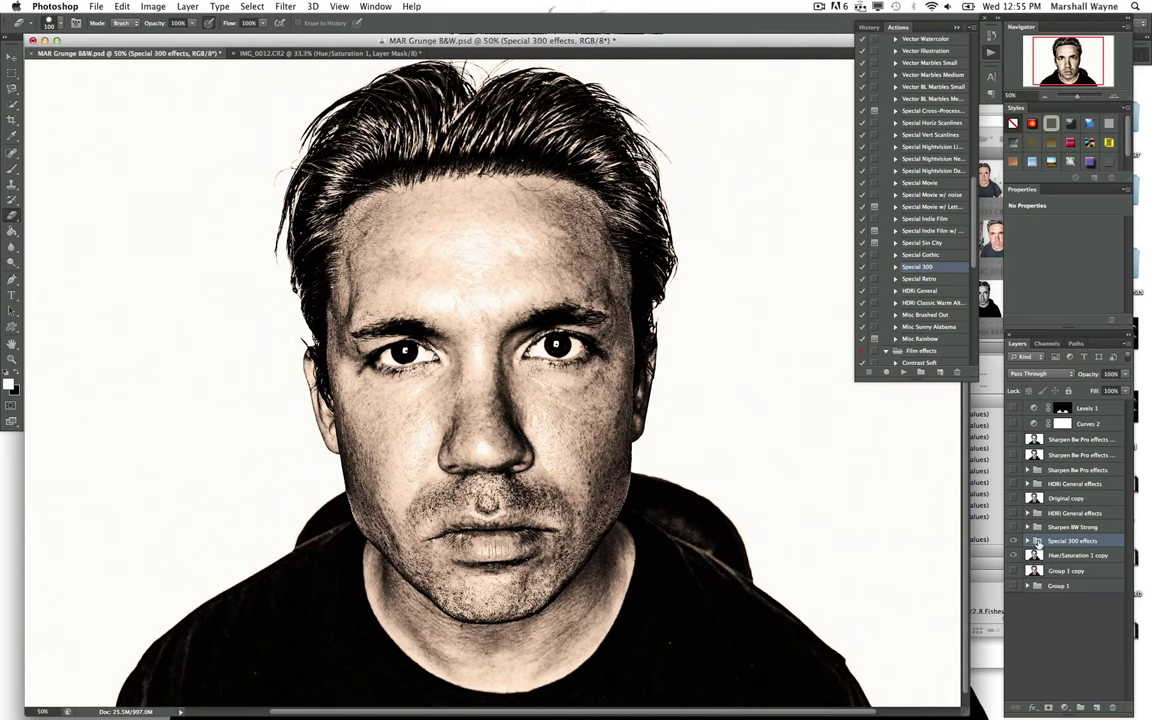
Step: Delete the Special 300 effects group and toggle a sharpening group's visibility to compare
key("Delete")
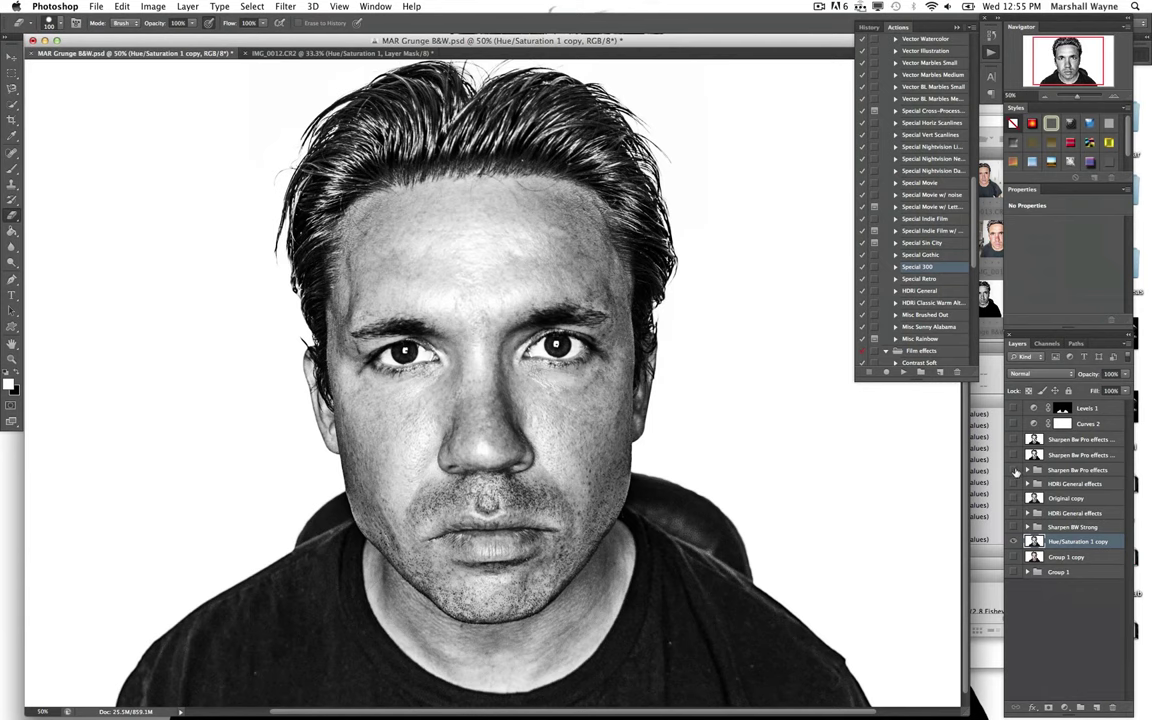
left_click(1013, 470)
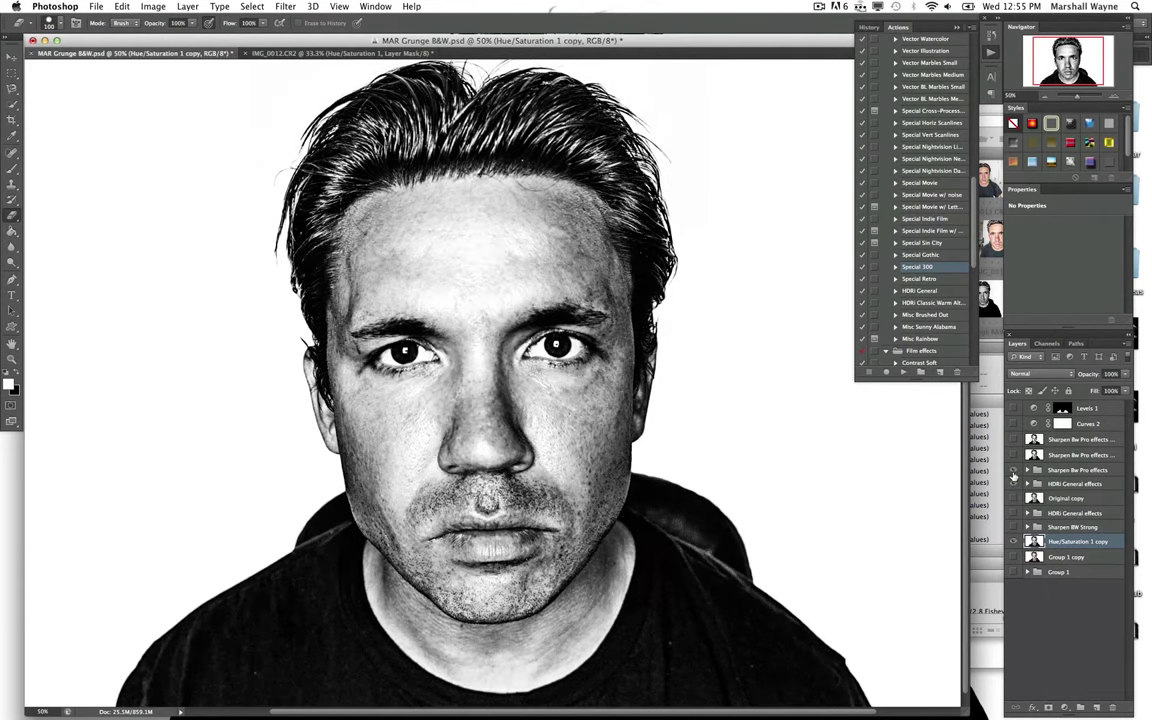